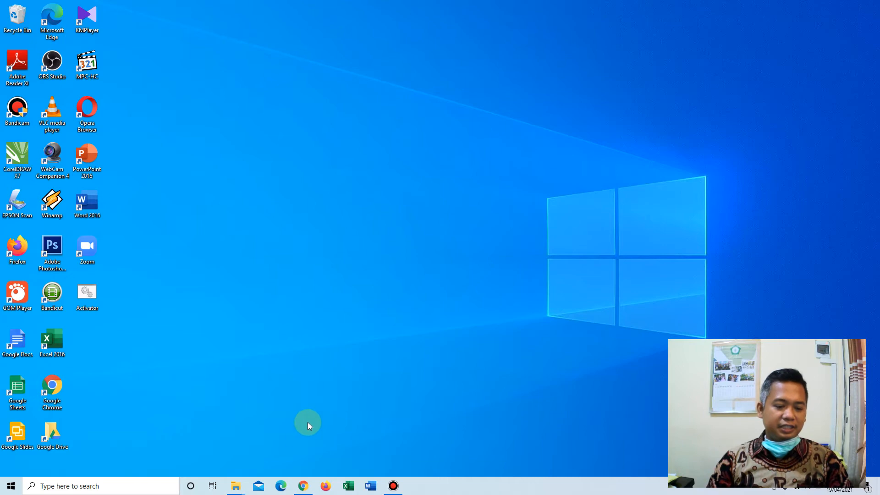
# Switch to Chrome, open the channel video "3 Short filter hide conditional formatting - MK Computer" and pause playback.
pyautogui.click(303, 486)
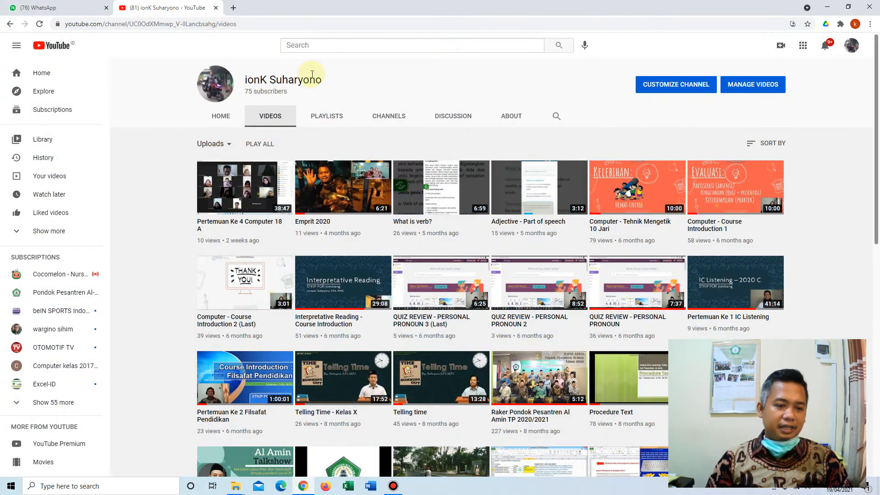
pyautogui.scroll(-2, 788, 202)
pyautogui.scroll(-5, 797, 228)
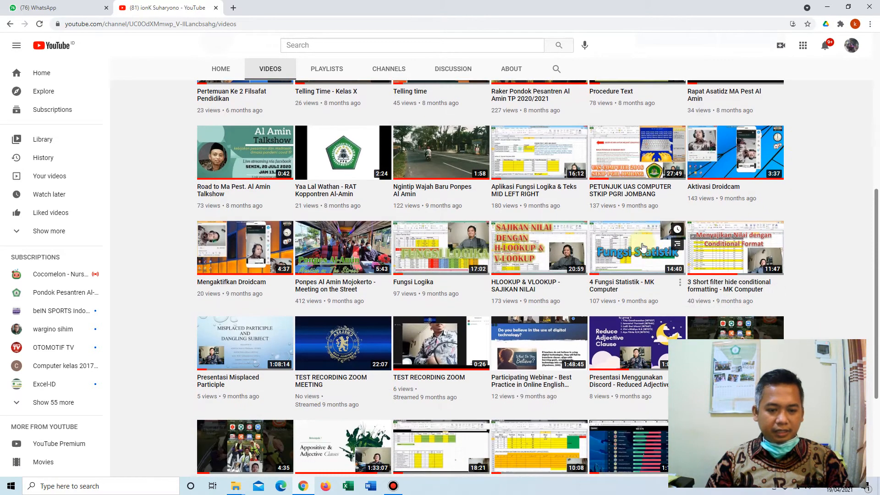
pyautogui.click(742, 296)
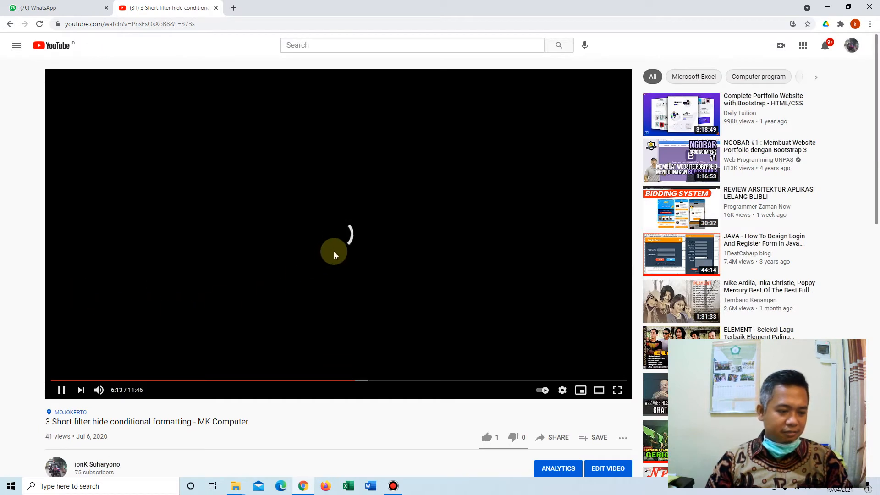
pyautogui.click(334, 251)
# Expand the video description and open the download file link under "3. Short Hide Filter & Conditional Format".
pyautogui.scroll(-7, 30, 325)
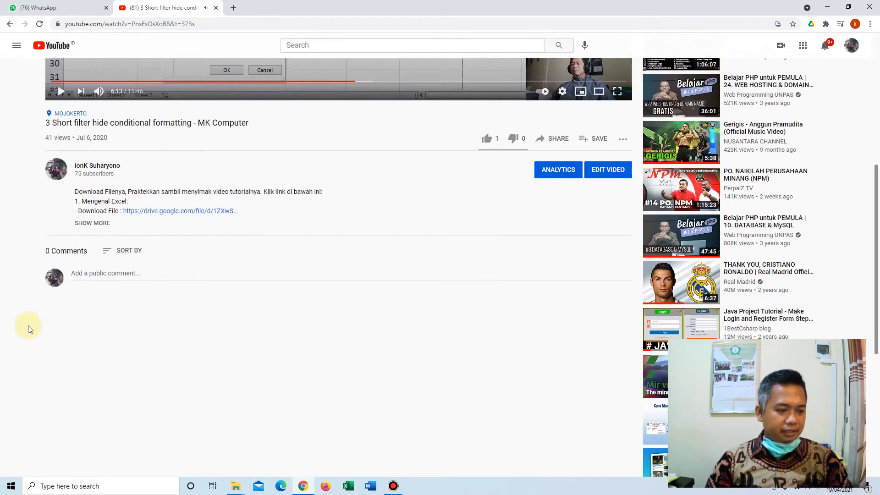
pyautogui.scroll(-3, 29, 328)
pyautogui.click(98, 109)
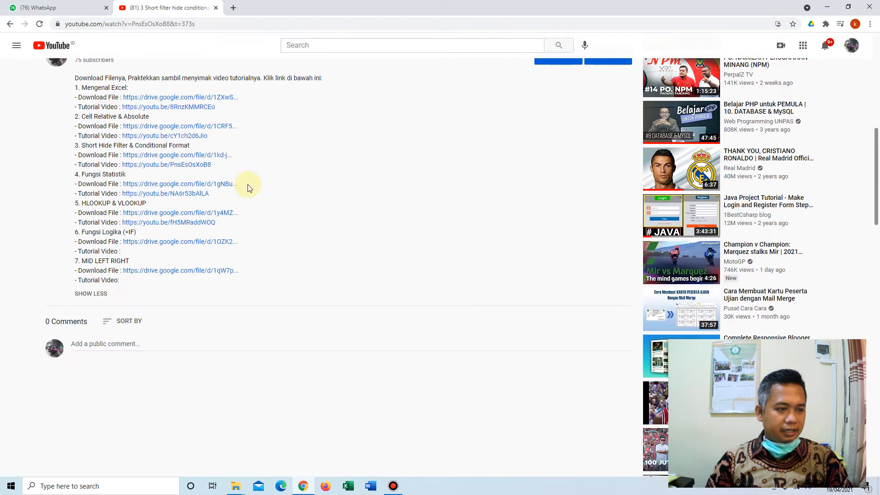
pyautogui.click(183, 158)
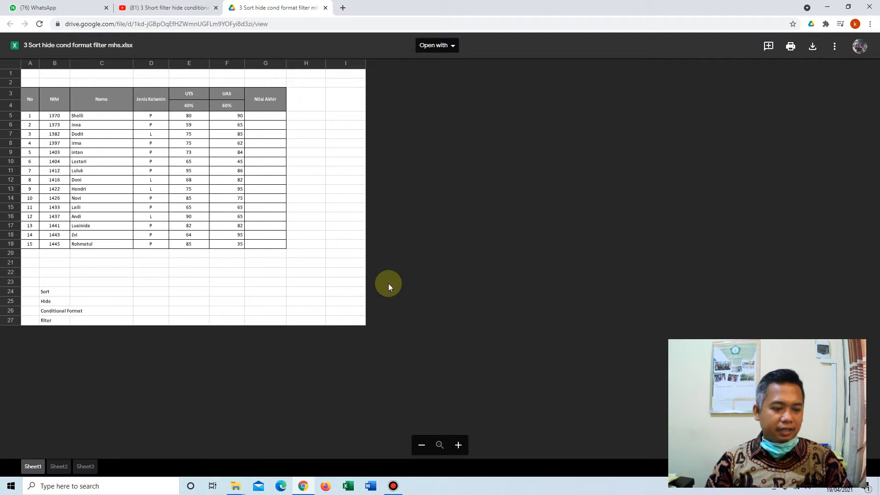
# Open the downloaded workbook "3 Sort hide cond format filter mhs (1).xlsx" from the browser's download list.
pyautogui.click(869, 24)
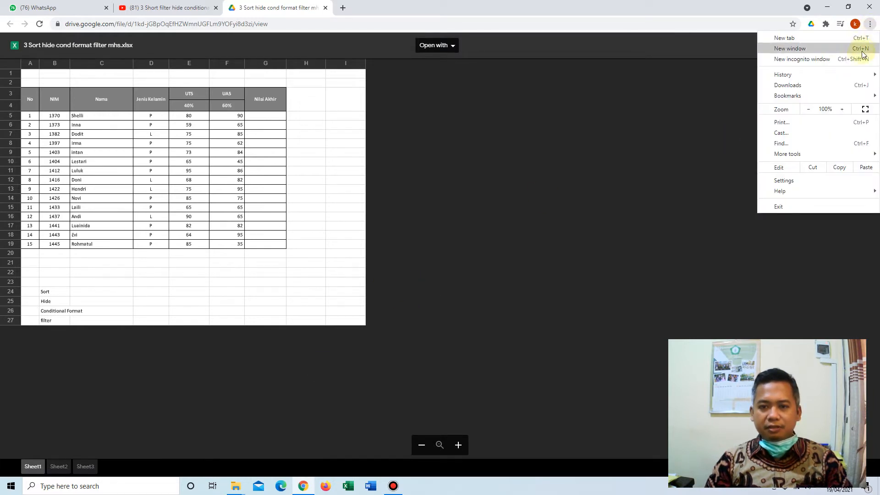
pyautogui.click(820, 85)
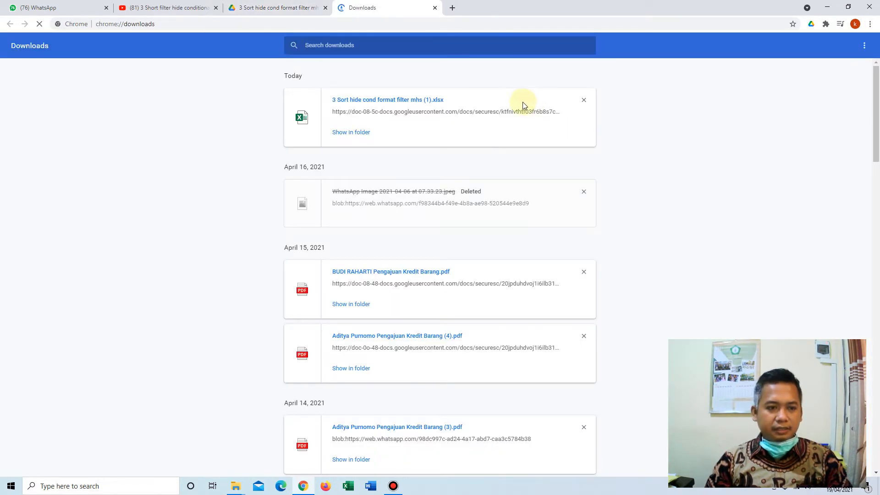
pyautogui.click(398, 100)
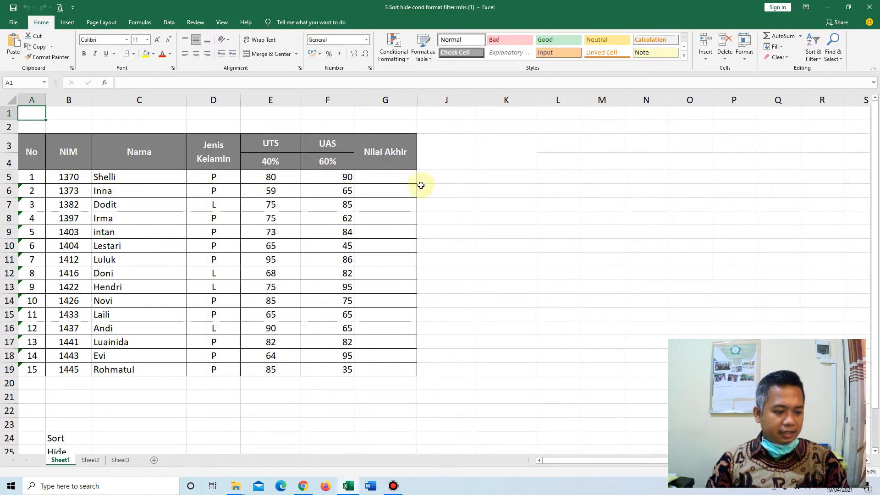
pyautogui.scroll(-2, 456, 217)
pyautogui.scroll(2, 475, 216)
pyautogui.scroll(-4, 476, 216)
pyautogui.scroll(4, 477, 215)
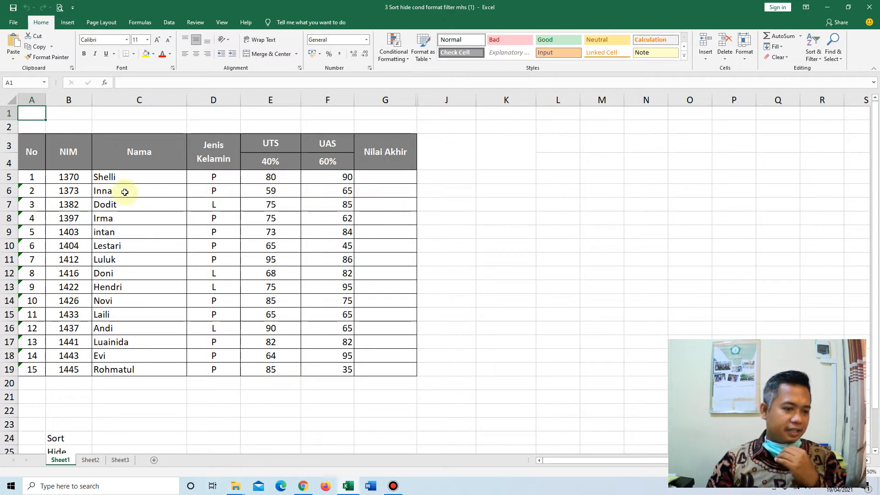
# Begin the Nilai Akhir formula in G5 with the weighted UTS part =(E5*$E$4), using an absolute reference to the percentage.
pyautogui.click(391, 176)
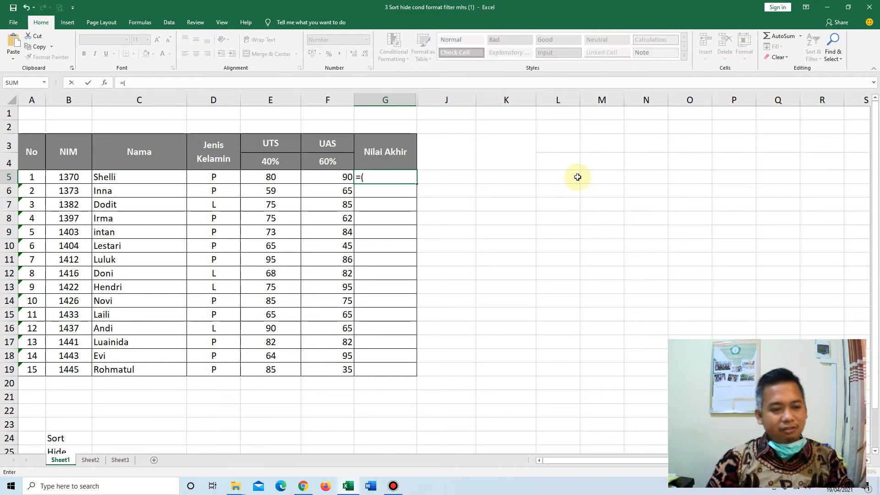
pyautogui.write('=(')
pyautogui.click(274, 177)
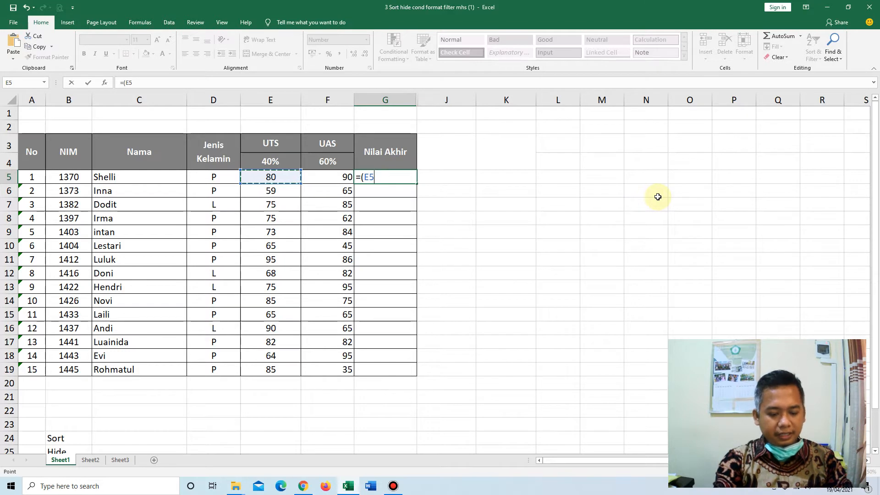
pyautogui.write('*')
pyautogui.click(274, 163)
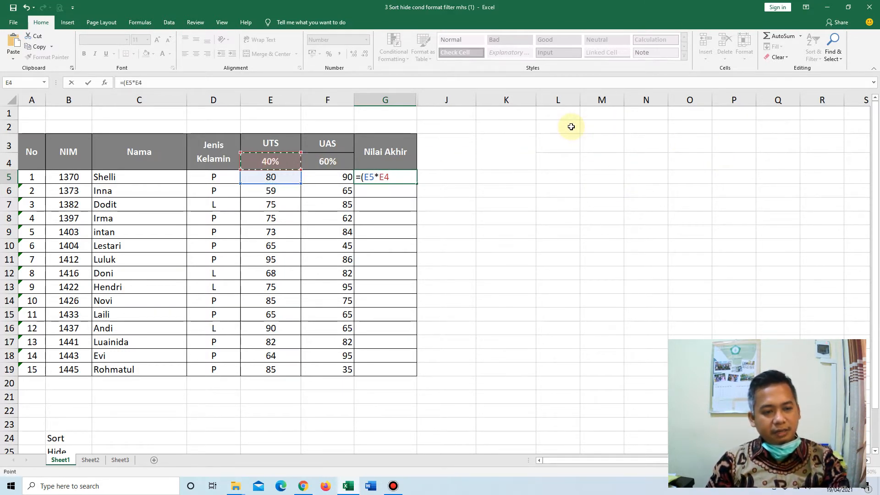
pyautogui.press('F4')
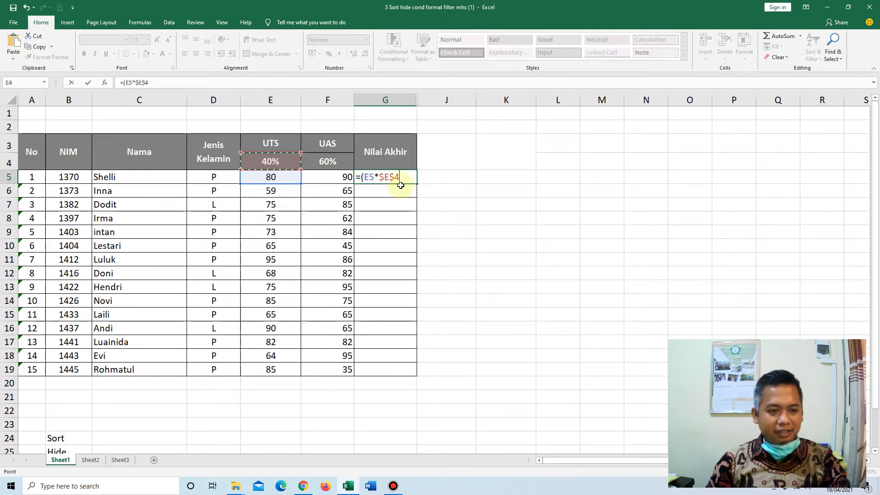
pyautogui.write(')')
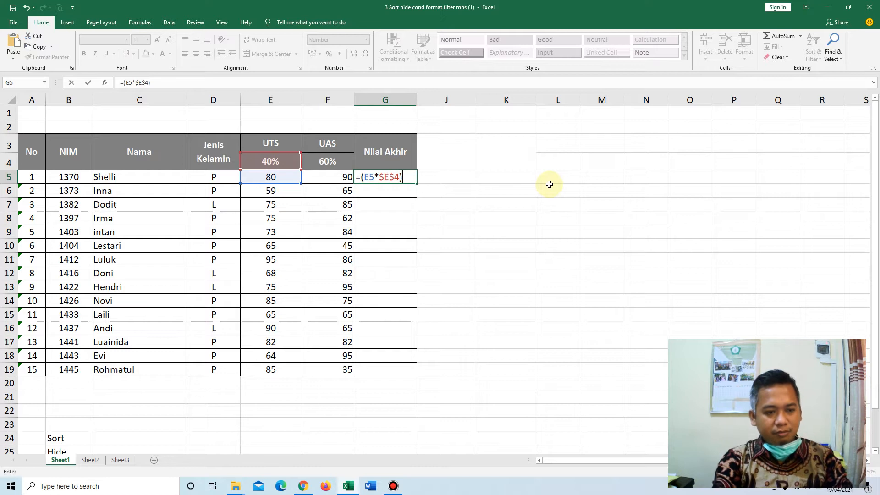
pyautogui.write('+')
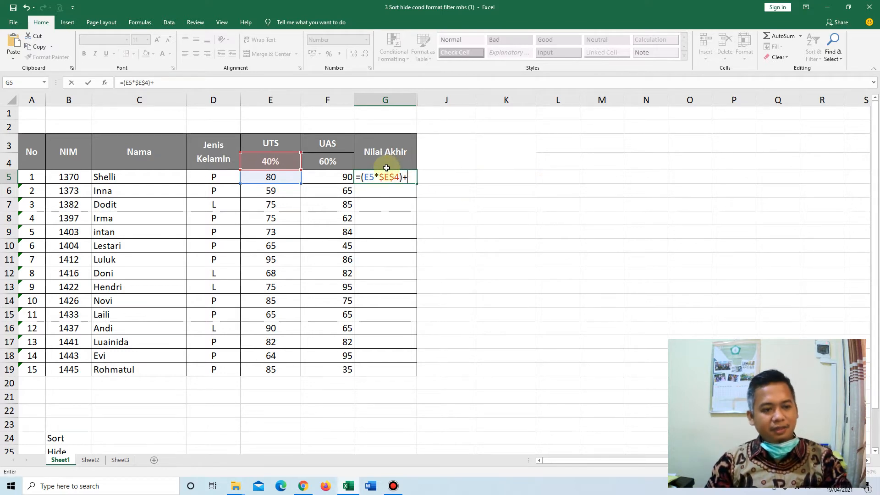
# Complete the G5 formula with the weighted UAS part +(F5*$F$4), locking the percentage reference, and commit it.
pyautogui.click(325, 178)
pyautogui.press('BackSpace')
pyautogui.press('BackSpace')
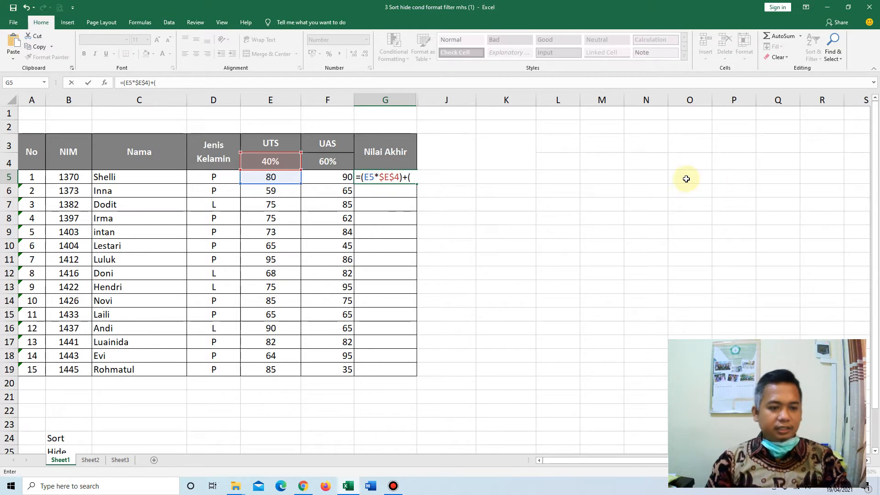
pyautogui.click(340, 179)
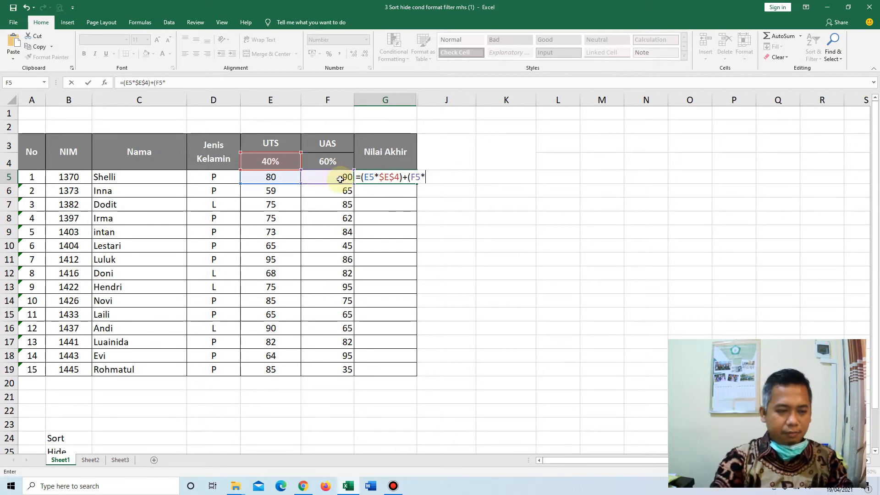
pyautogui.click(334, 163)
pyautogui.press('F4')
pyautogui.write(')')
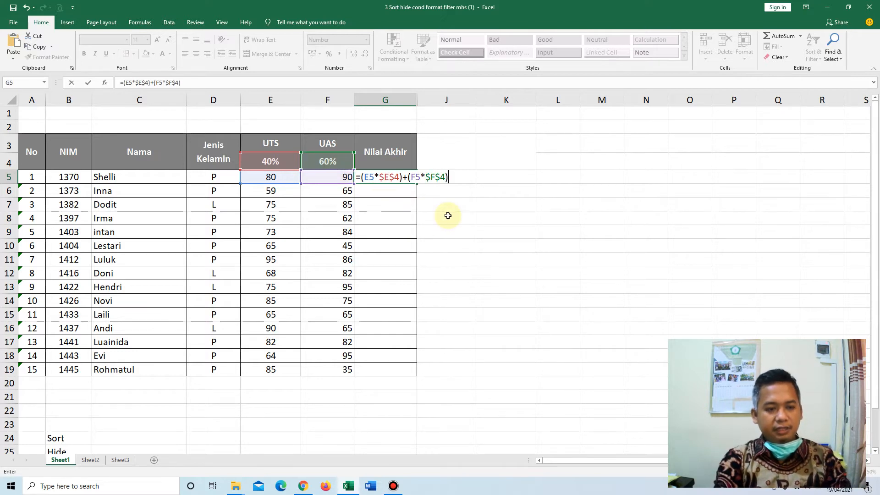
pyautogui.press('Return')
# Copy the Nilai Akhir formula from G5 down the column through G19.
pyautogui.press('Up')
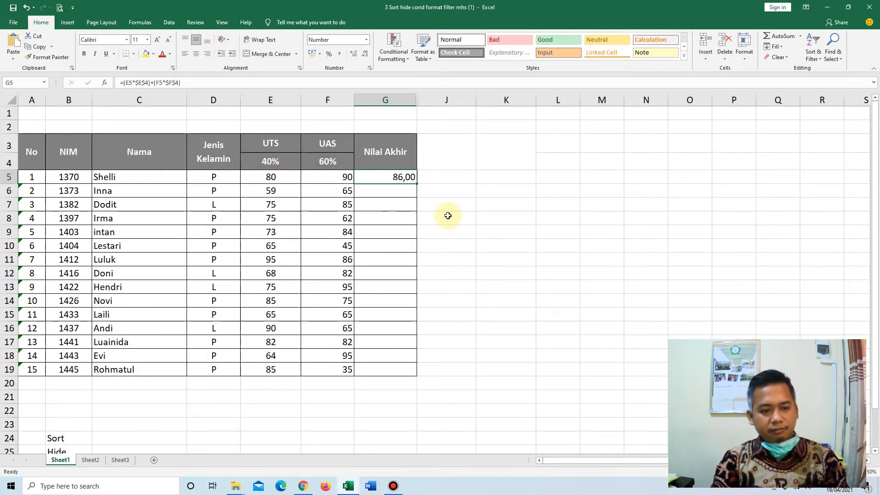
pyautogui.hotkey('ctrl', 'c')
pyautogui.hotkey('shift', 'Down')
pyautogui.hotkey('shift', 'Down')
pyautogui.hotkey('shift', 'Down')
pyautogui.hotkey('shift', 'Down')
pyautogui.hotkey('shift', 'Down')
pyautogui.hotkey('shift', 'Down')
pyautogui.hotkey('shift', 'Down')
pyautogui.hotkey('shift', 'Down')
pyautogui.hotkey('shift', 'Down')
pyautogui.hotkey('shift', 'Down')
pyautogui.hotkey('shift', 'Down')
pyautogui.hotkey('shift', 'Down')
pyautogui.hotkey('shift', 'Down')
pyautogui.hotkey('shift', 'Down')
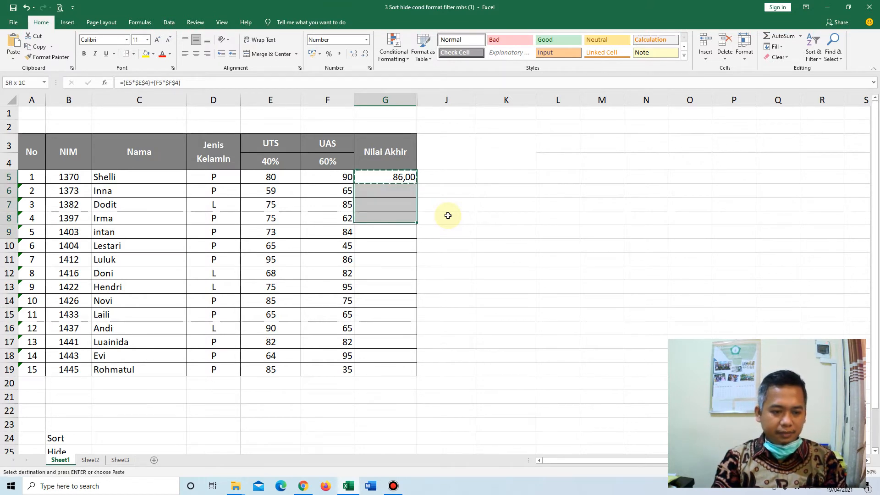
pyautogui.hotkey('ctrl', 'v')
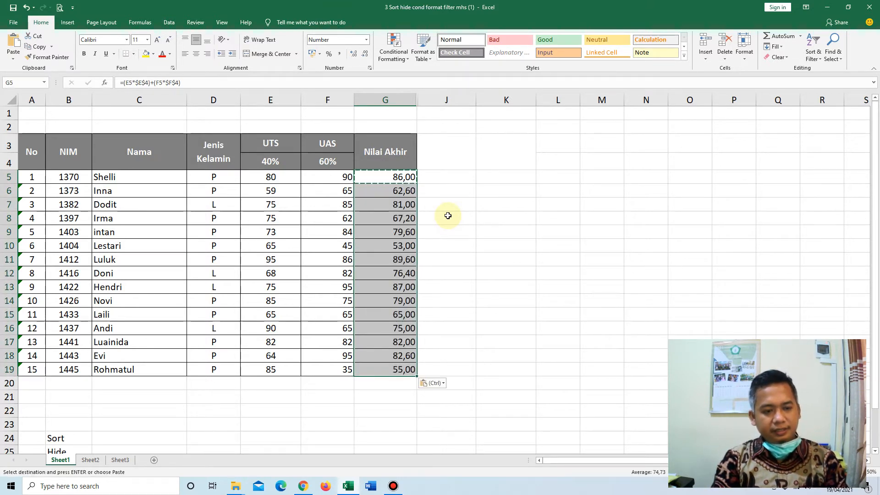
pyautogui.press('Down')
pyautogui.press('Down')
pyautogui.press('Up')
pyautogui.press('Up')
pyautogui.press('Escape')
pyautogui.press('Left')
pyautogui.press('Left')
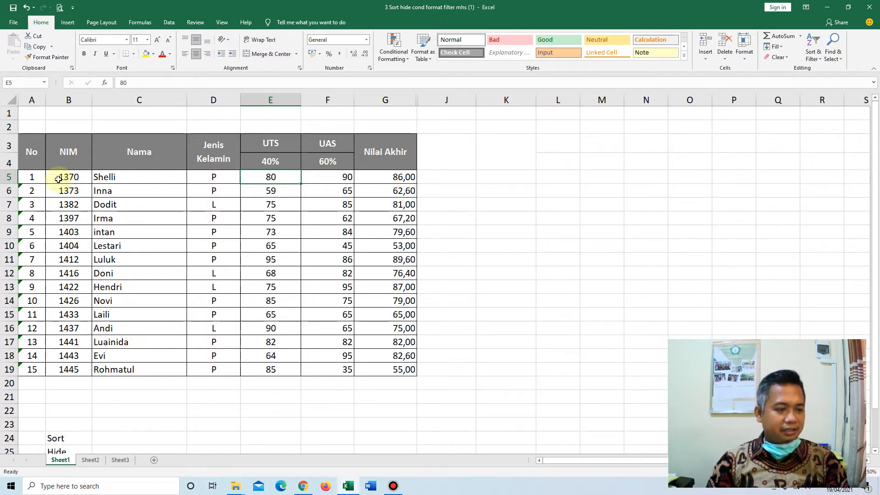
pyautogui.moveTo(59, 176); pyautogui.dragTo(133, 203)
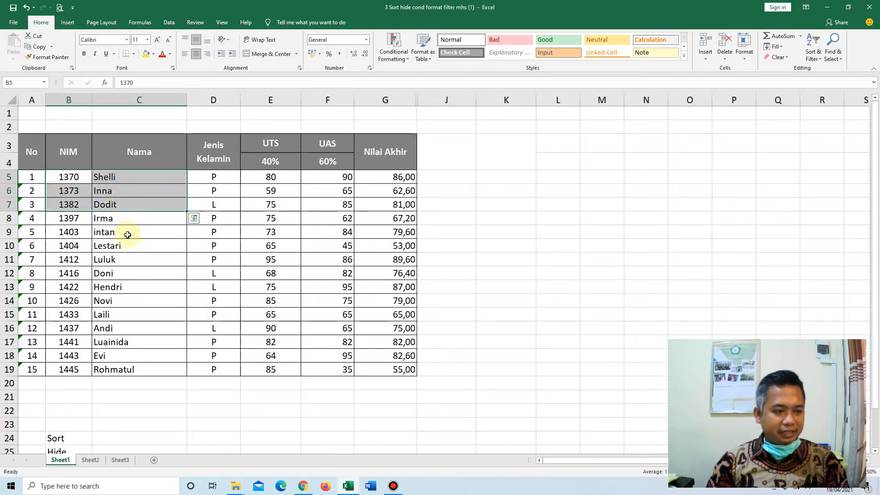
pyautogui.click(130, 258)
pyautogui.click(120, 176)
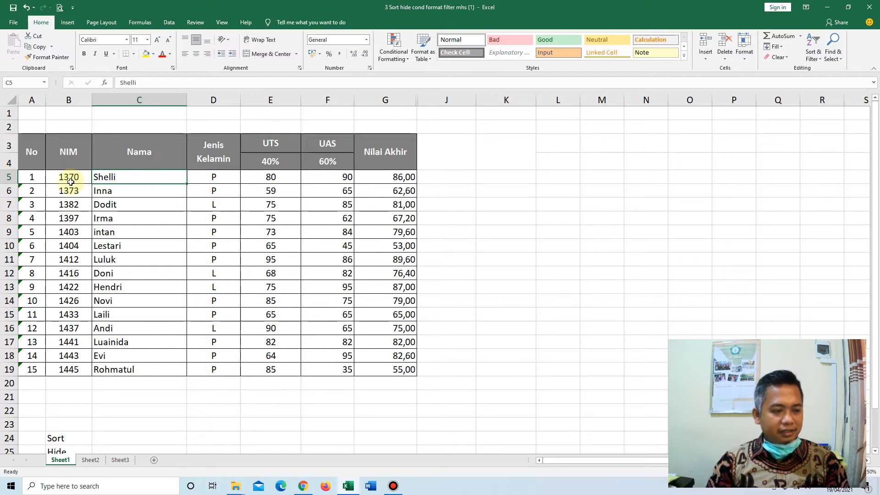
pyautogui.moveTo(65, 180); pyautogui.dragTo(386, 367)
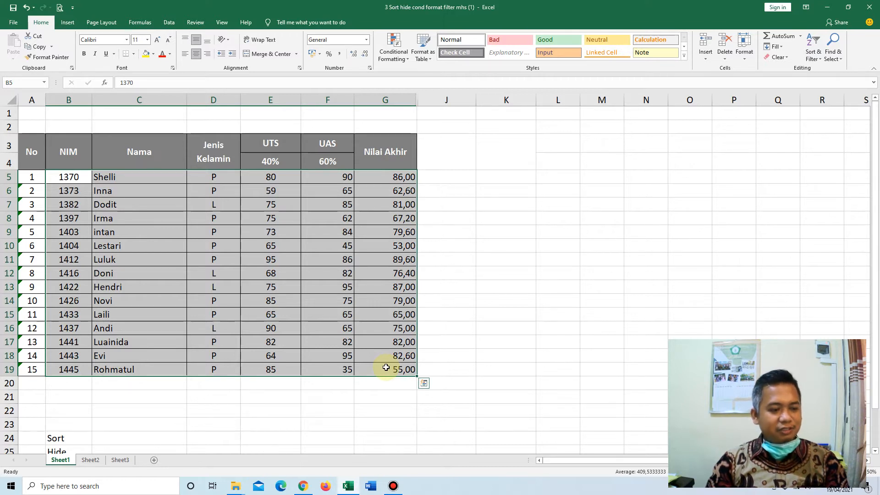
pyautogui.click(146, 186)
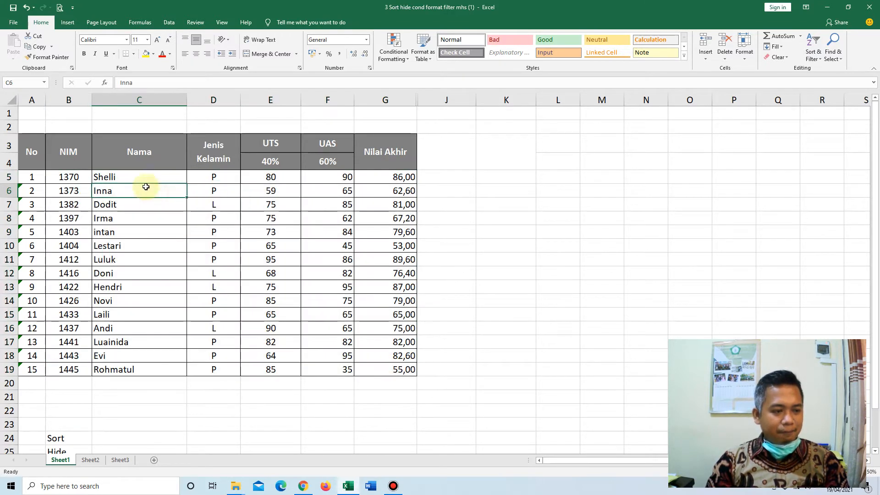
pyautogui.moveTo(145, 180); pyautogui.dragTo(140, 358)
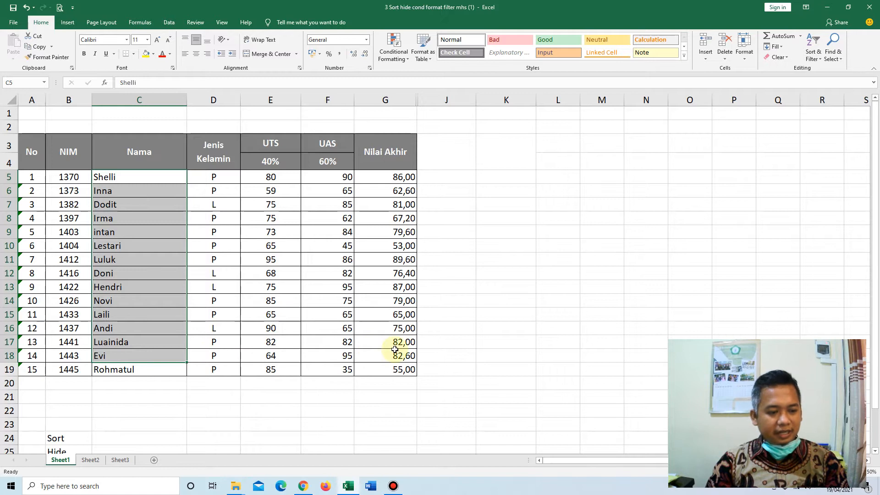
# Custom-sort the range B5:G19 by Column C on cell values from A to Z, treating the data as having no headers.
pyautogui.moveTo(71, 176); pyautogui.dragTo(393, 367)
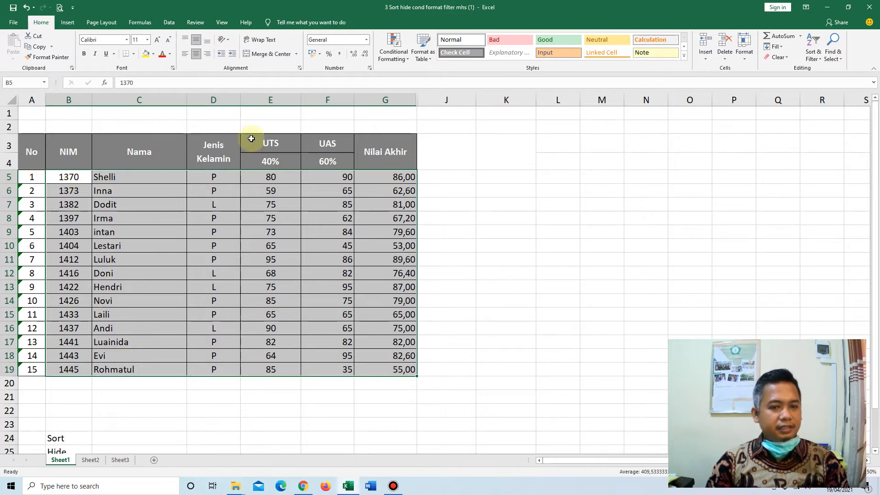
pyautogui.click(815, 58)
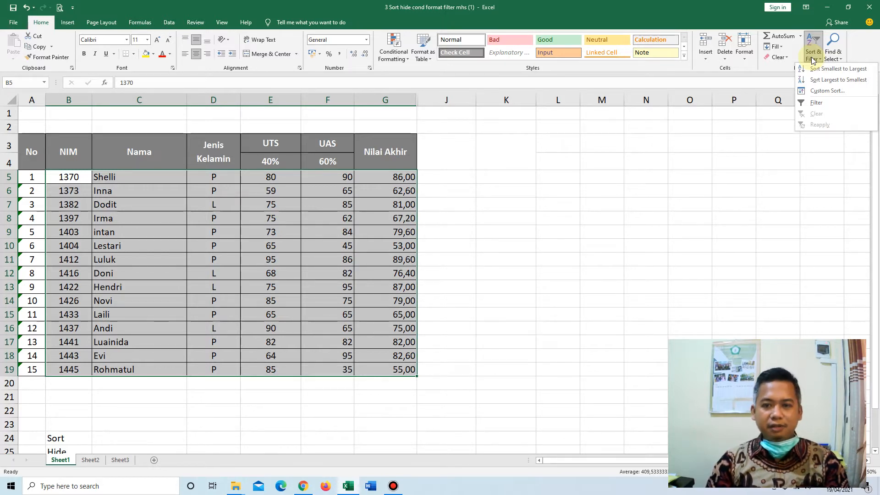
pyautogui.click(822, 90)
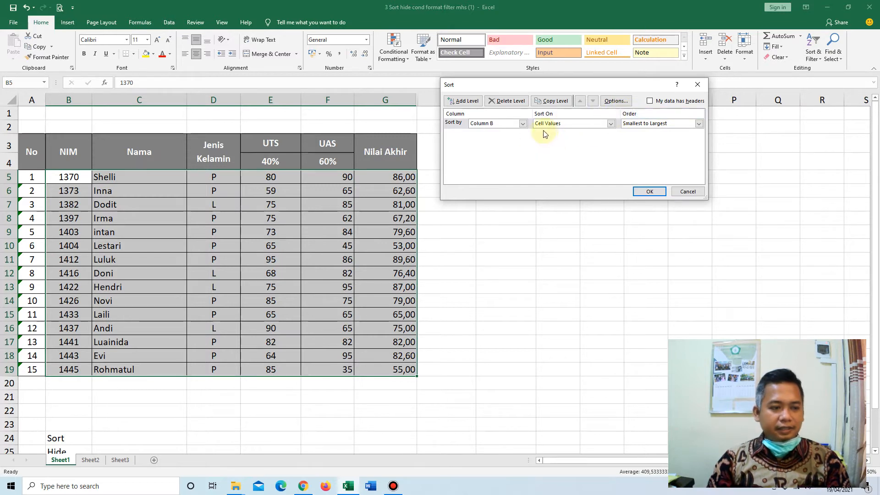
pyautogui.click(650, 101)
pyautogui.click(649, 101)
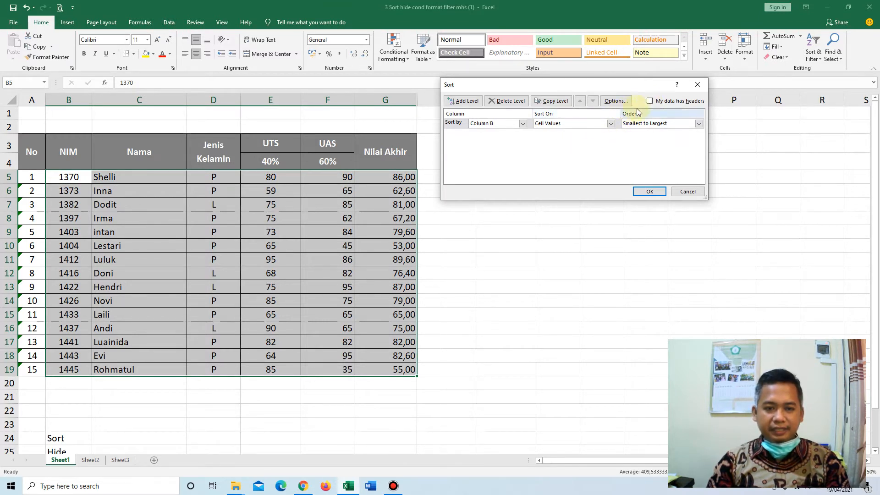
pyautogui.click(523, 123)
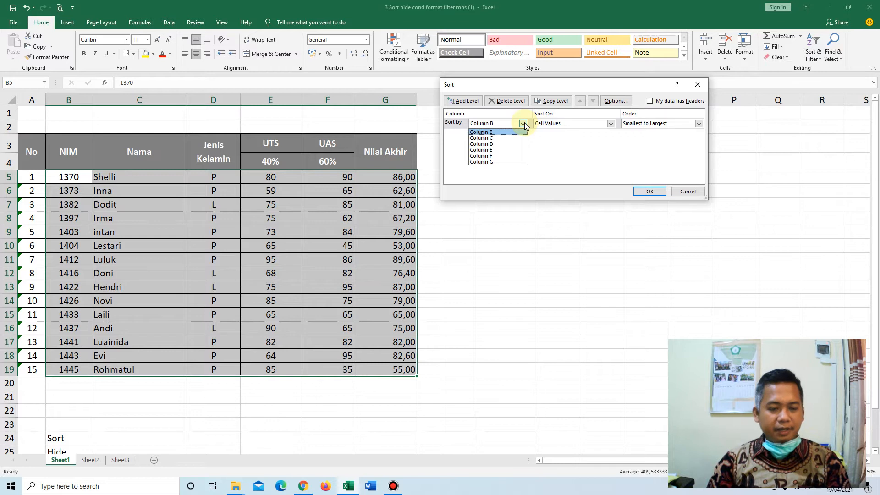
pyautogui.click(498, 138)
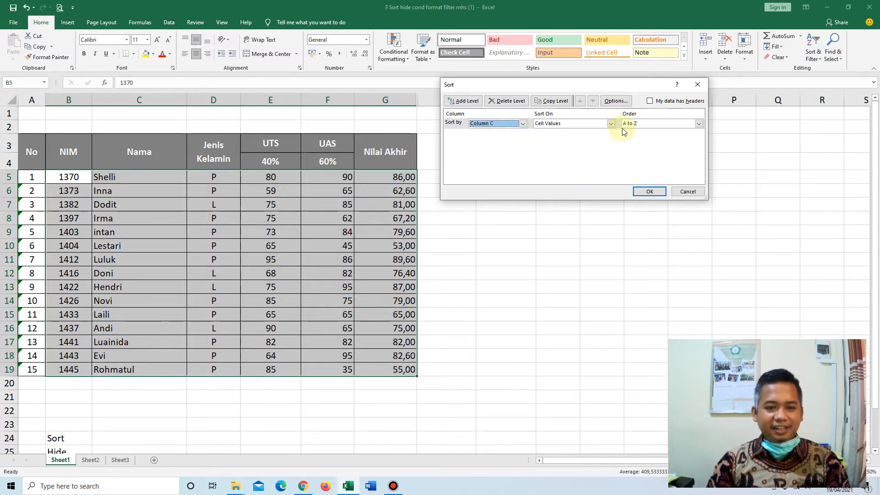
pyautogui.click(649, 192)
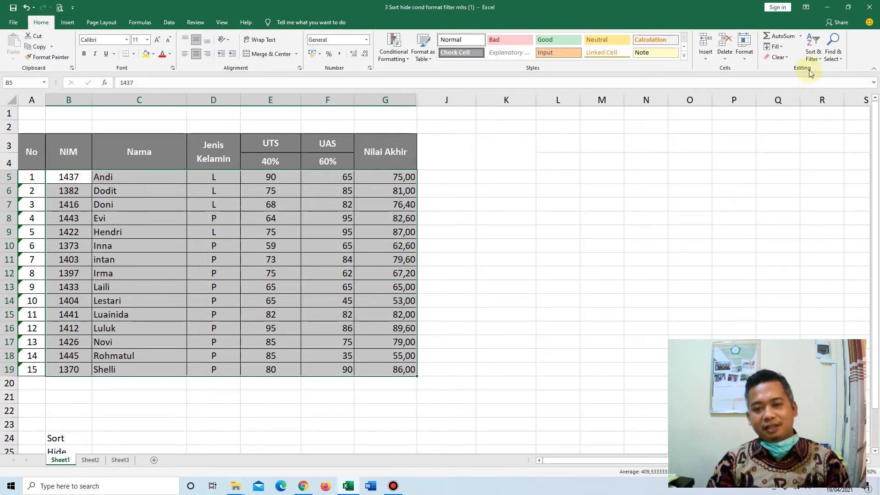
# Custom-sort the range B5:G19 by Column G on cell values from largest to smallest, without headers.
pyautogui.click(812, 59)
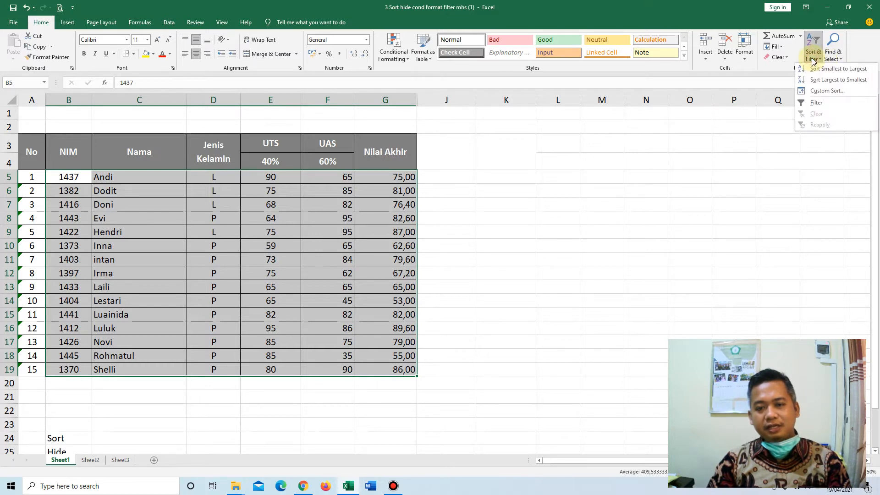
pyautogui.click(819, 90)
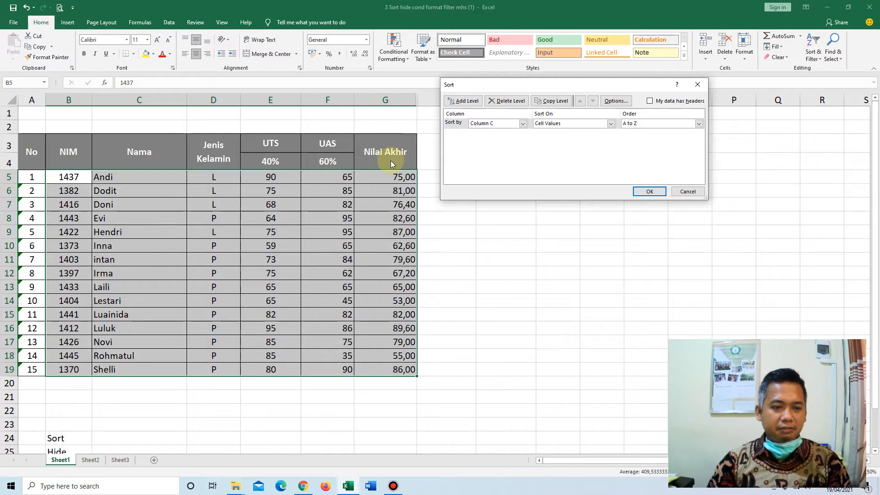
pyautogui.click(522, 123)
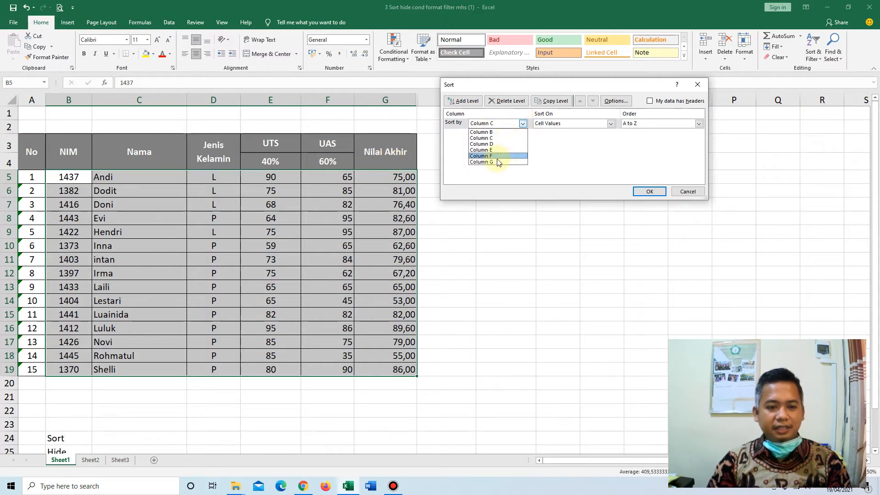
pyautogui.click(498, 157)
pyautogui.click(522, 124)
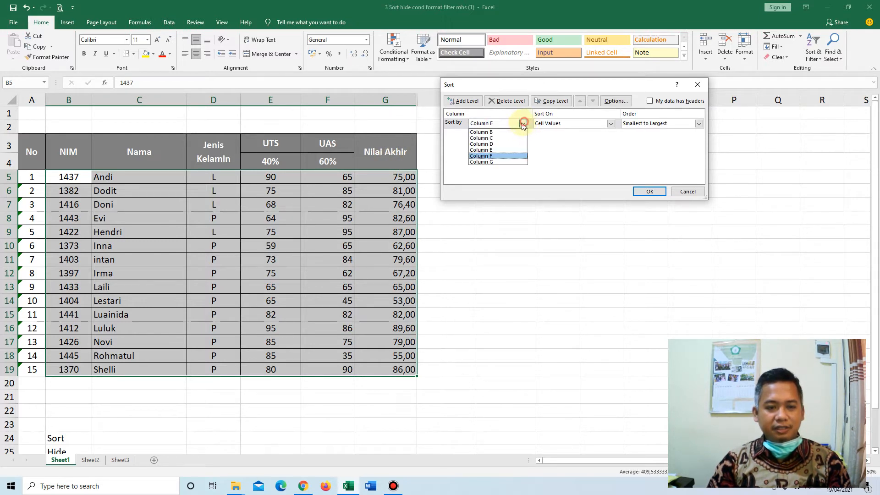
pyautogui.click(493, 162)
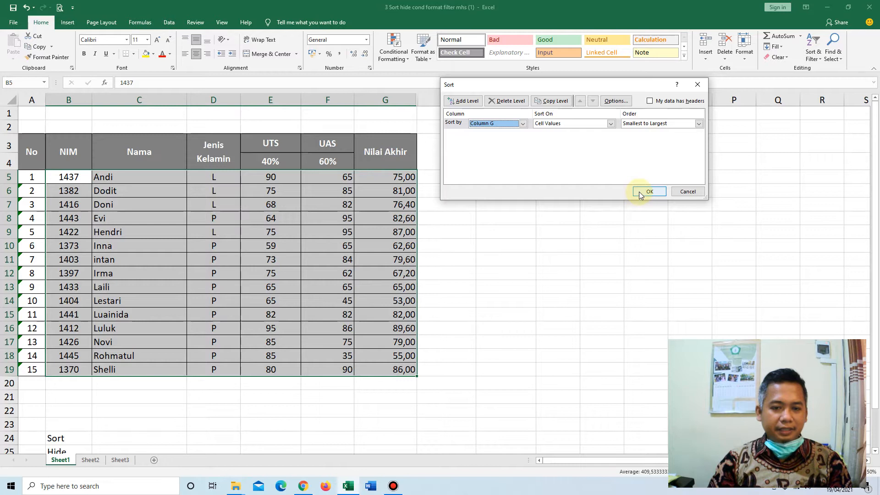
pyautogui.click(697, 123)
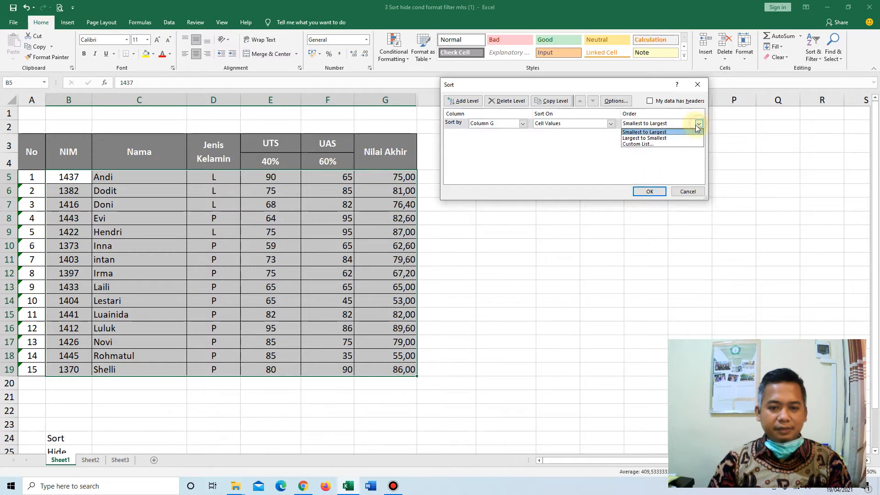
pyautogui.click(672, 137)
pyautogui.click(647, 197)
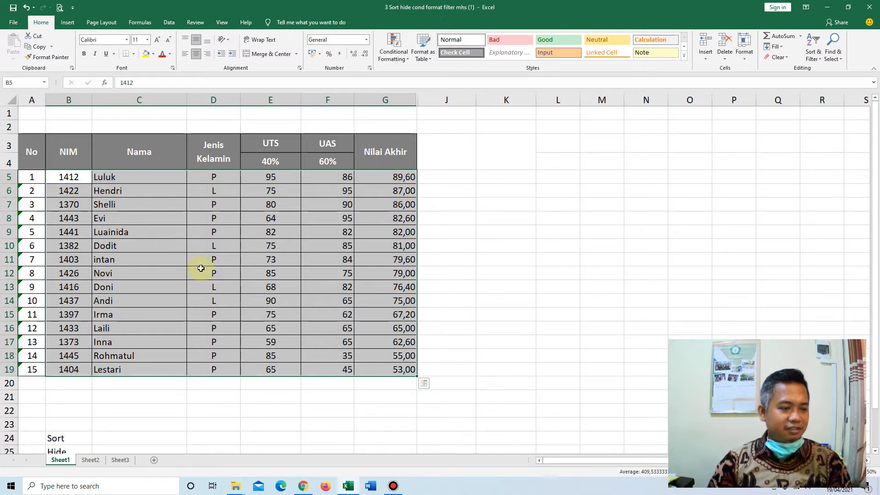
# Custom-sort the same student range by Column B on cell values from largest to smallest, then deselect it.
pyautogui.click(818, 61)
pyautogui.click(816, 96)
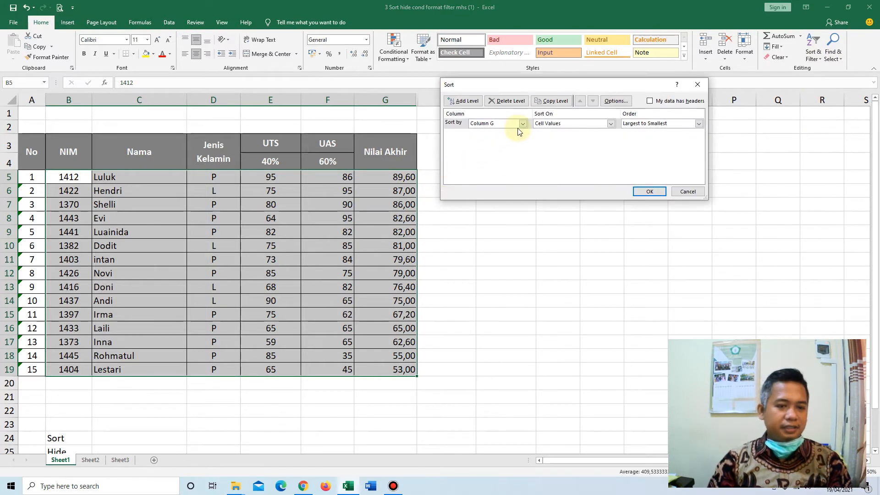
pyautogui.click(522, 123)
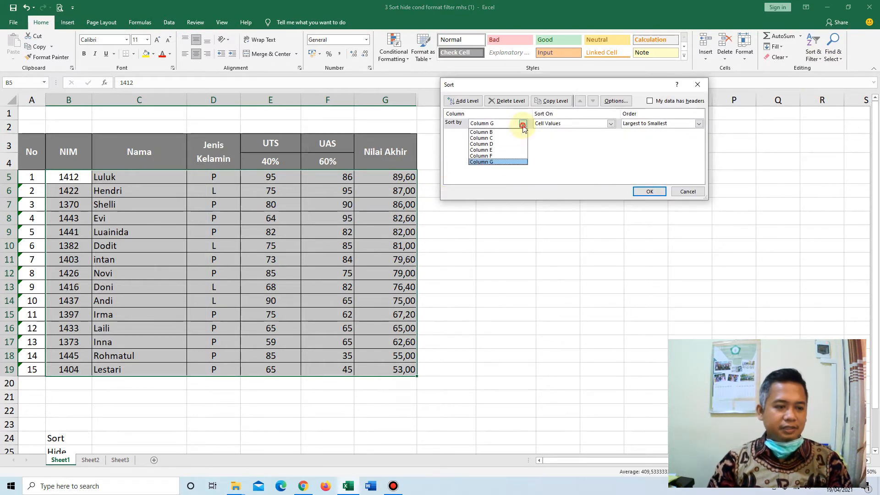
pyautogui.click(495, 133)
pyautogui.click(641, 191)
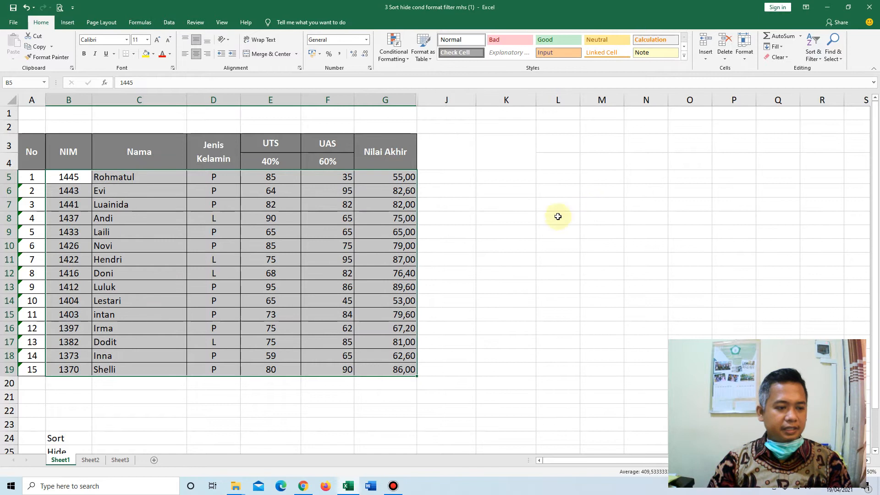
pyautogui.click(454, 287)
pyautogui.scroll(-1, 145, 254)
pyautogui.scroll(2, 146, 253)
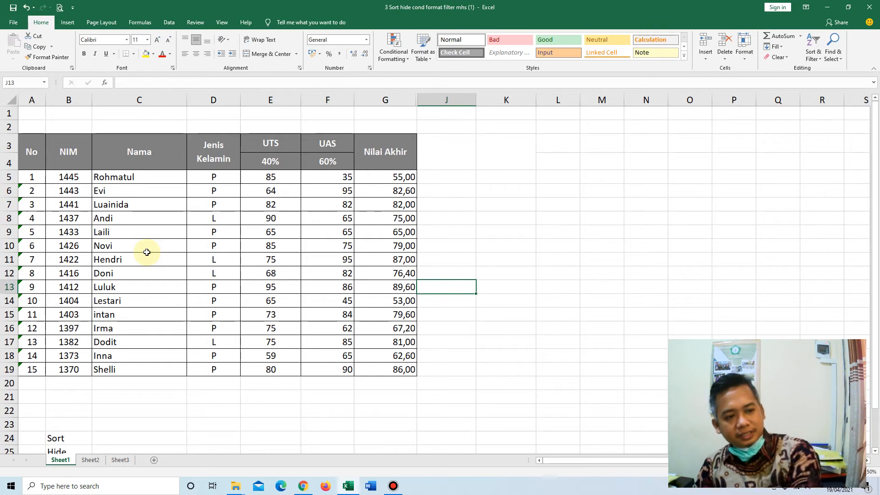
pyautogui.click(213, 100)
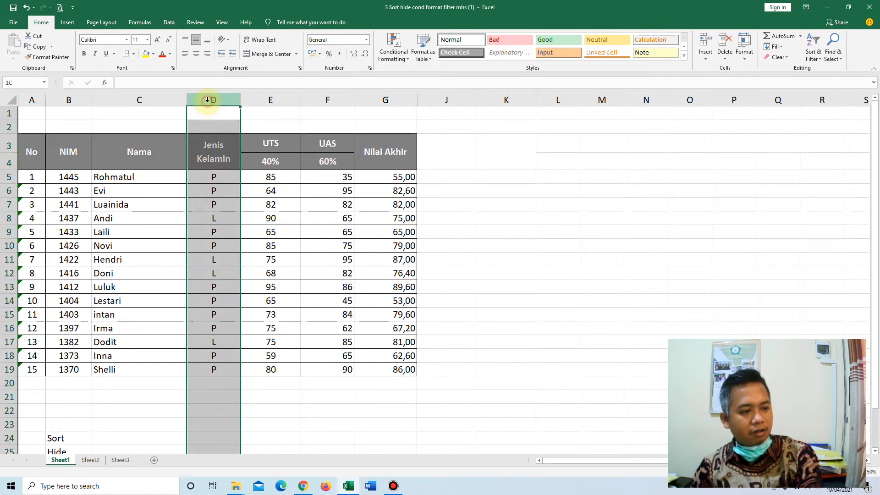
pyautogui.click(266, 99)
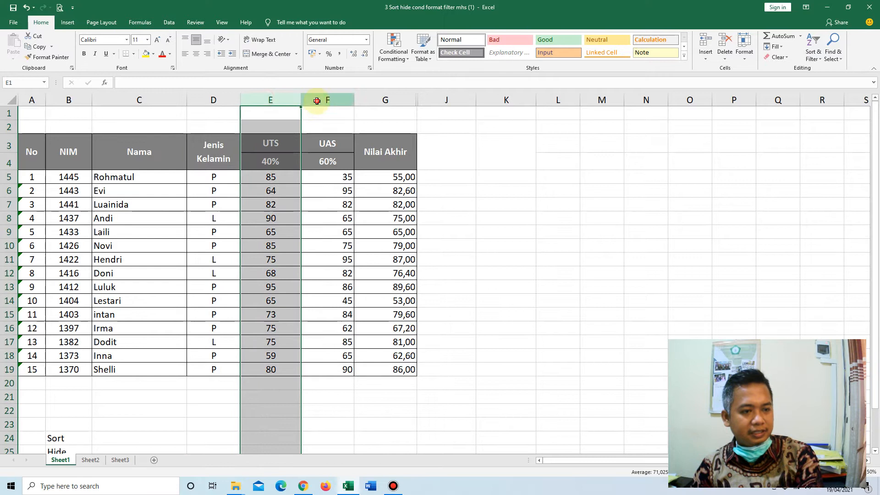
pyautogui.click(320, 100)
pyautogui.click(4, 245)
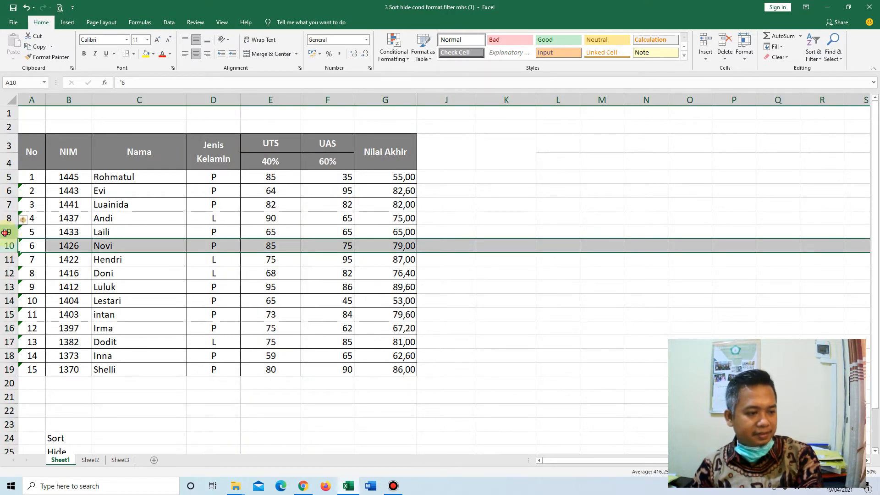
pyautogui.click(7, 232)
pyautogui.click(8, 219)
pyautogui.click(9, 204)
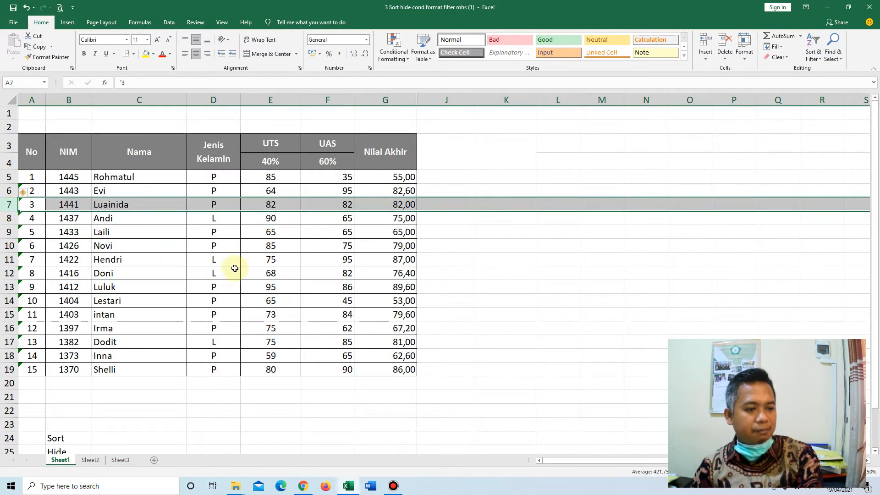
pyautogui.click(214, 260)
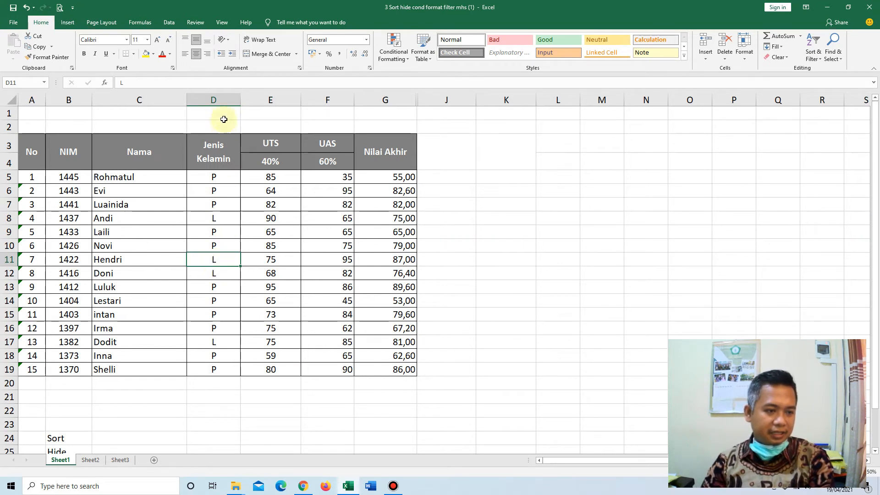
pyautogui.click(222, 99)
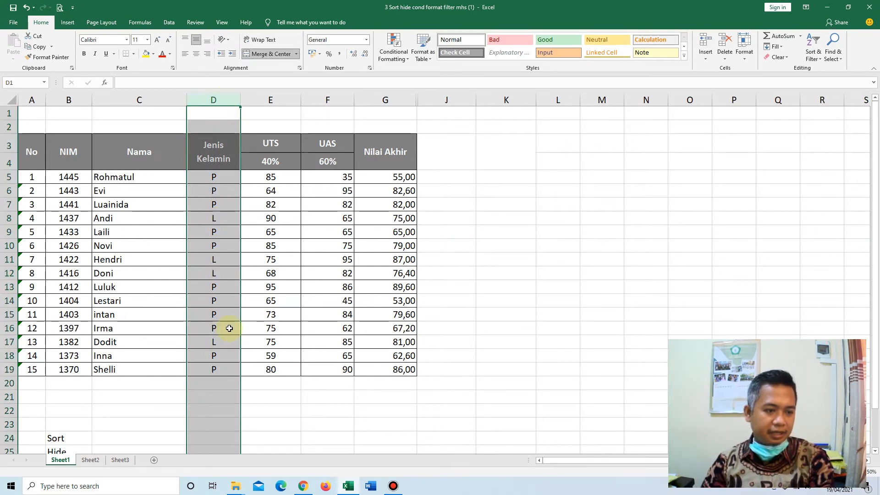
pyautogui.click(279, 298)
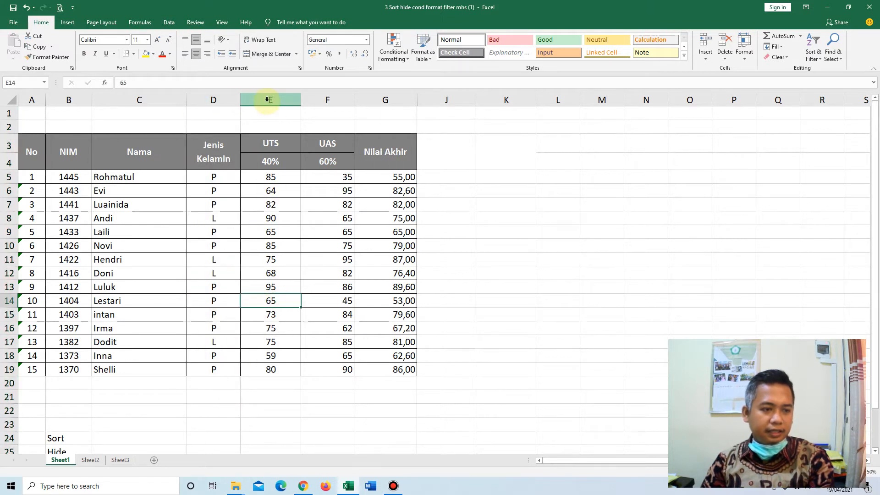
# Hide the UTS and UAS columns, E and F, in the student table.
pyautogui.moveTo(269, 101); pyautogui.dragTo(334, 99)
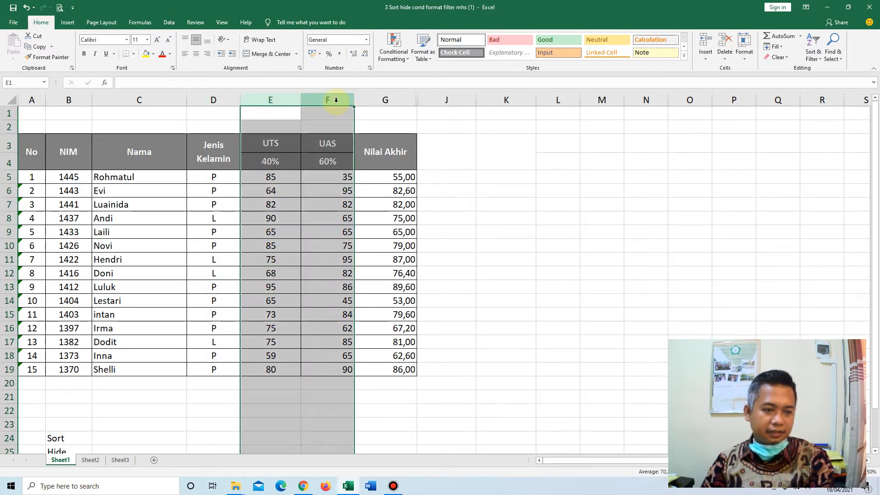
pyautogui.click(283, 289)
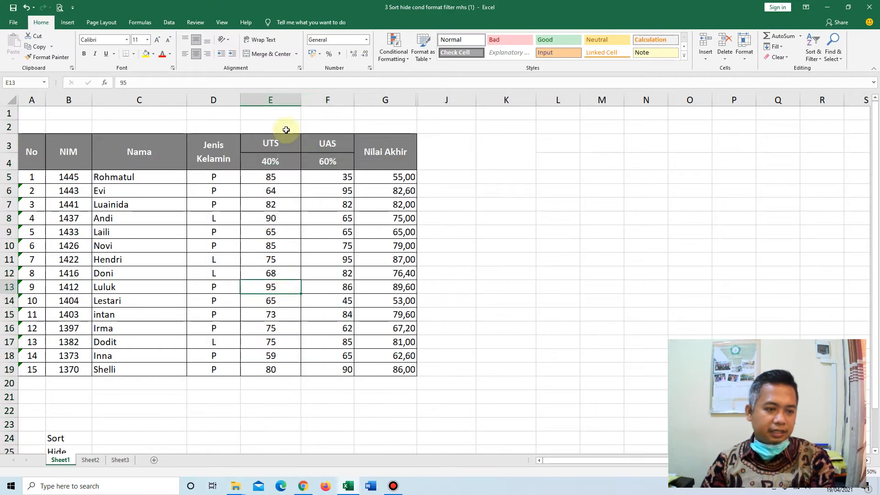
pyautogui.click(276, 98)
pyautogui.moveTo(295, 98); pyautogui.dragTo(331, 98)
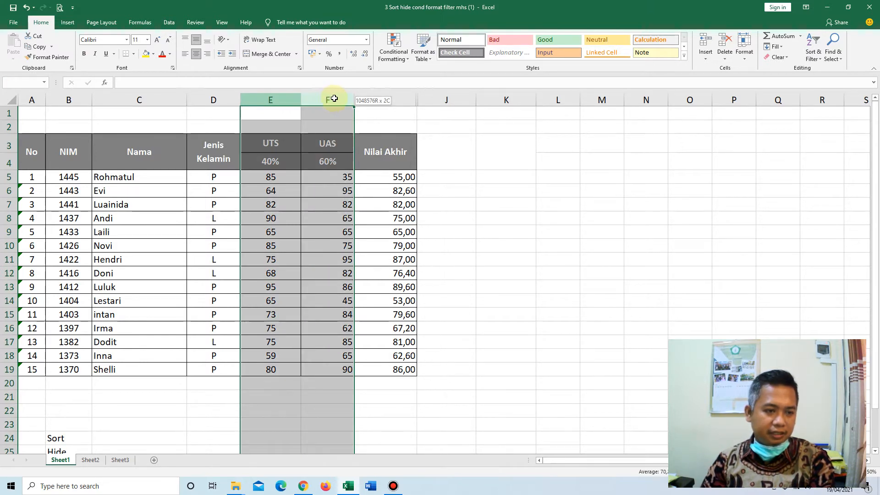
pyautogui.moveTo(334, 99); pyautogui.dragTo(334, 97)
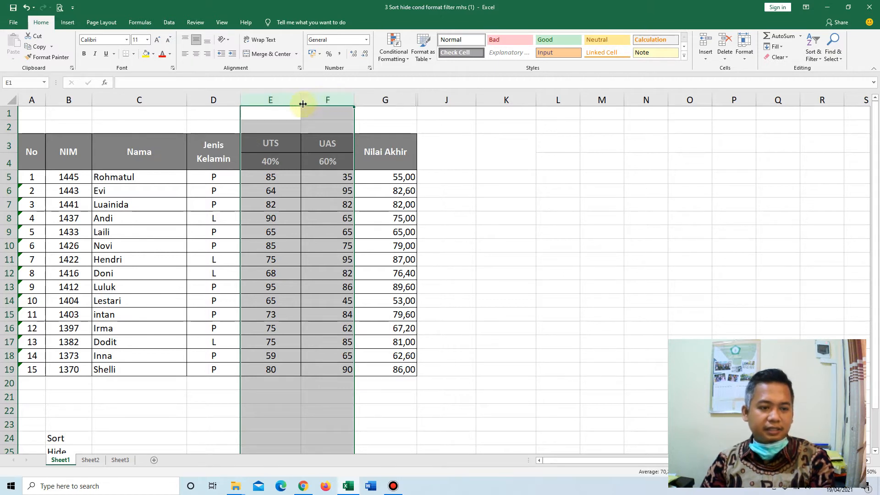
pyautogui.rightClick(326, 97)
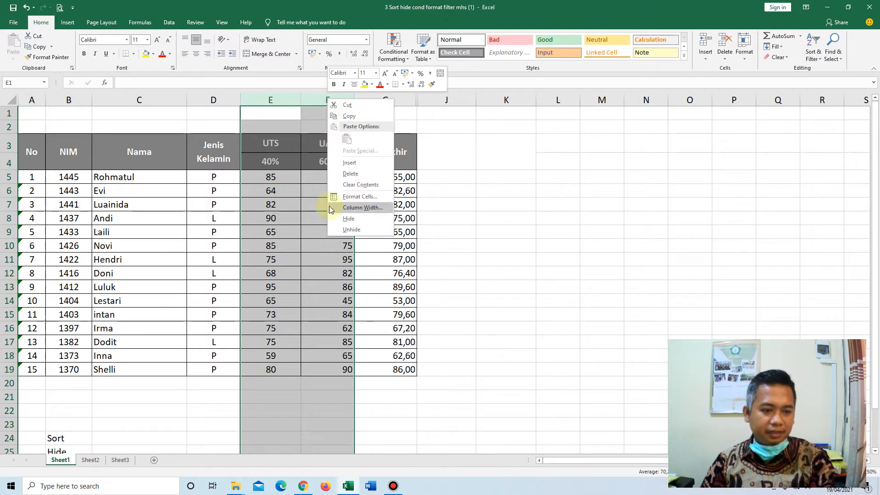
pyautogui.click(347, 218)
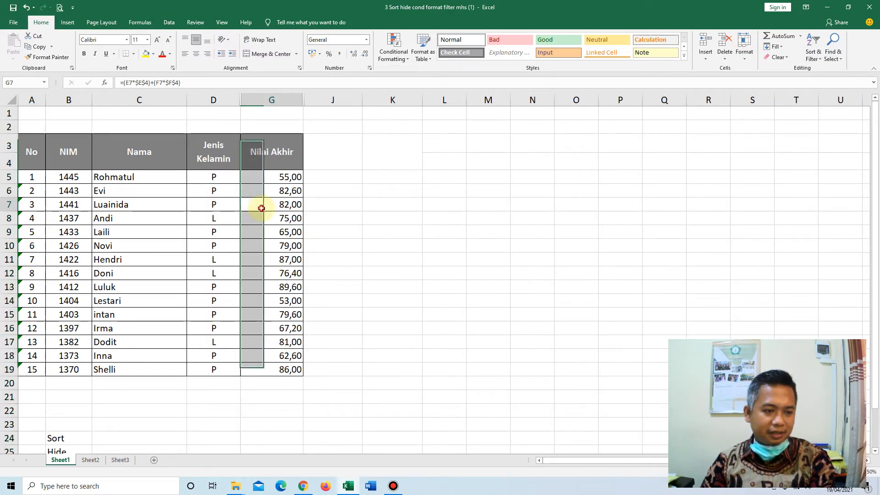
pyautogui.click(218, 185)
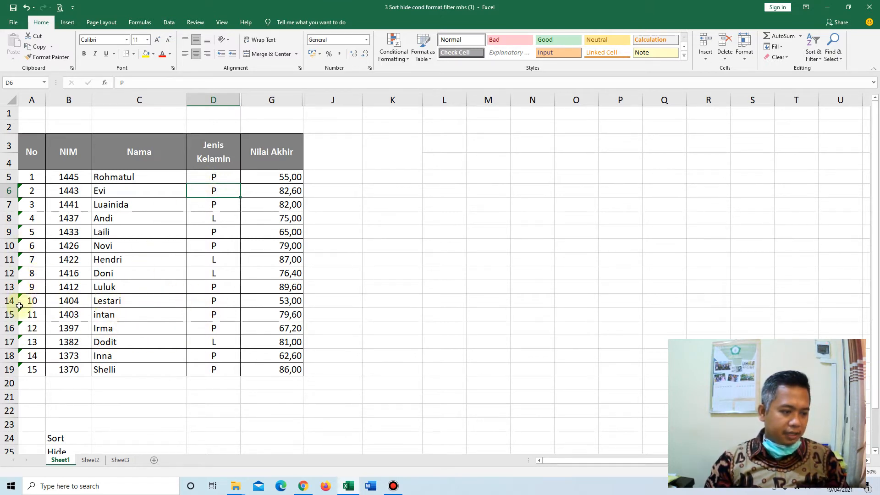
pyautogui.moveTo(9, 315); pyautogui.dragTo(10, 368)
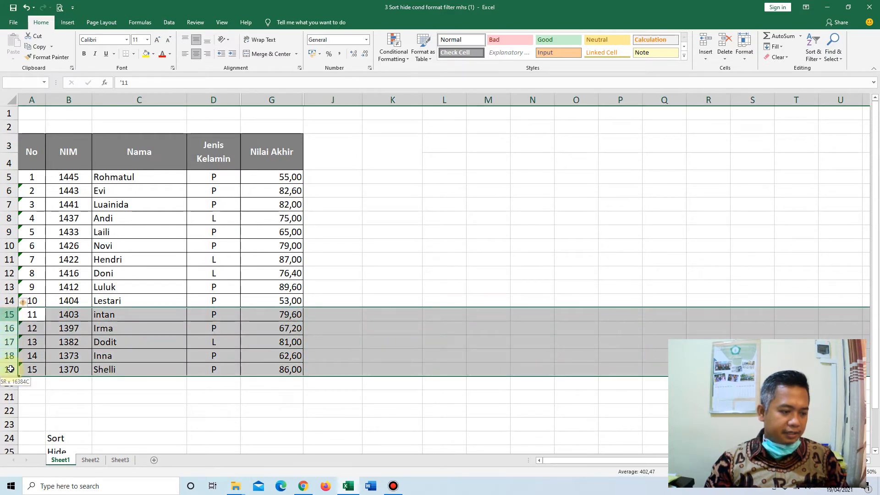
pyautogui.rightClick(11, 342)
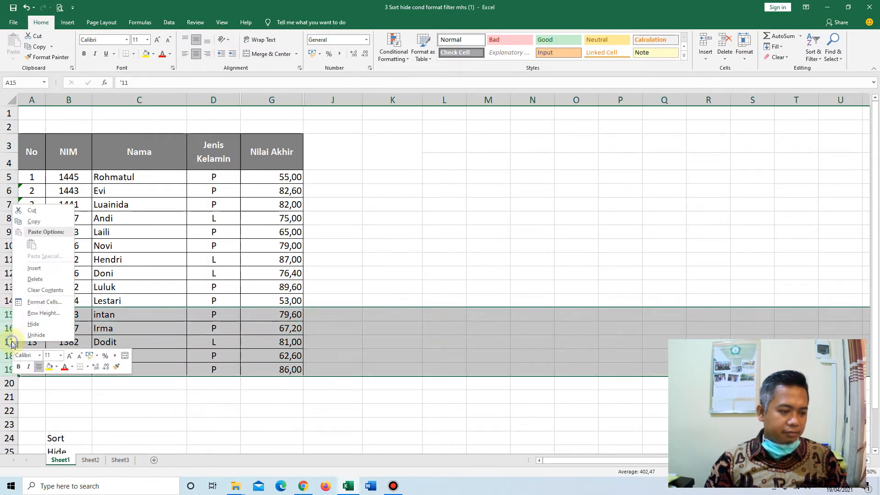
pyautogui.press('Escape')
pyautogui.click(117, 356)
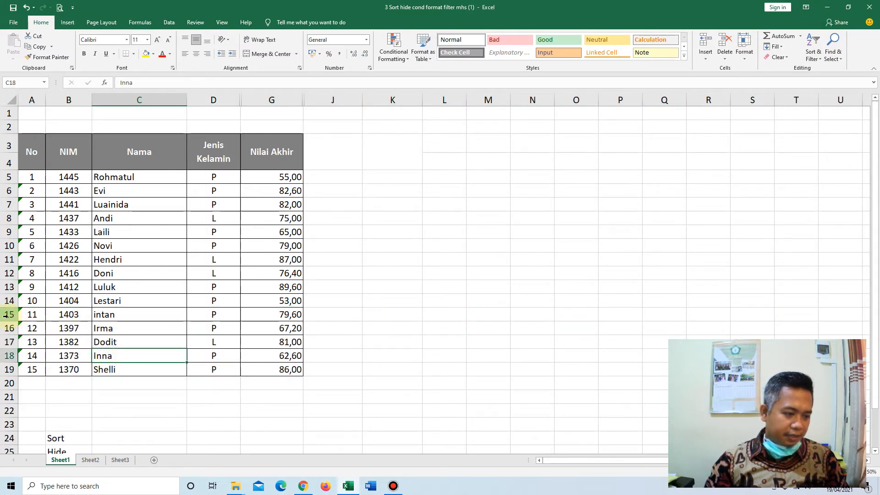
# Hide rows 15 to 19, which hold students number 11 to 15.
pyautogui.moveTo(5, 314); pyautogui.dragTo(7, 368)
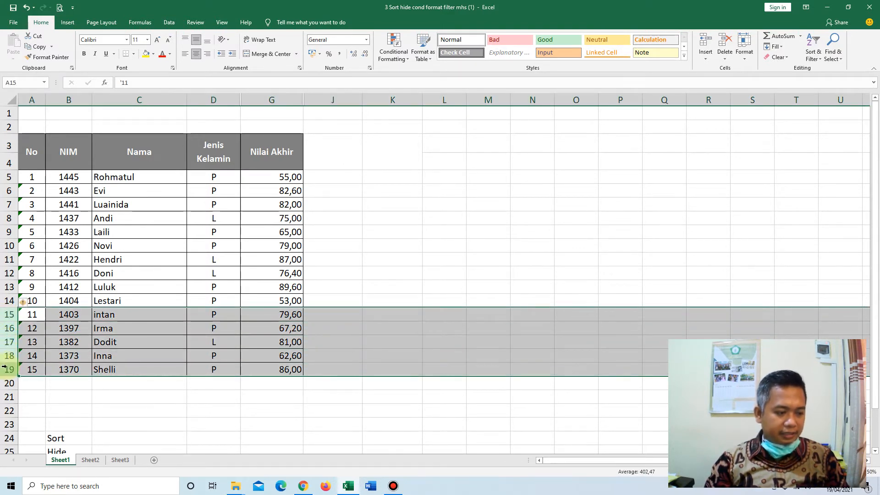
pyautogui.rightClick(7, 368)
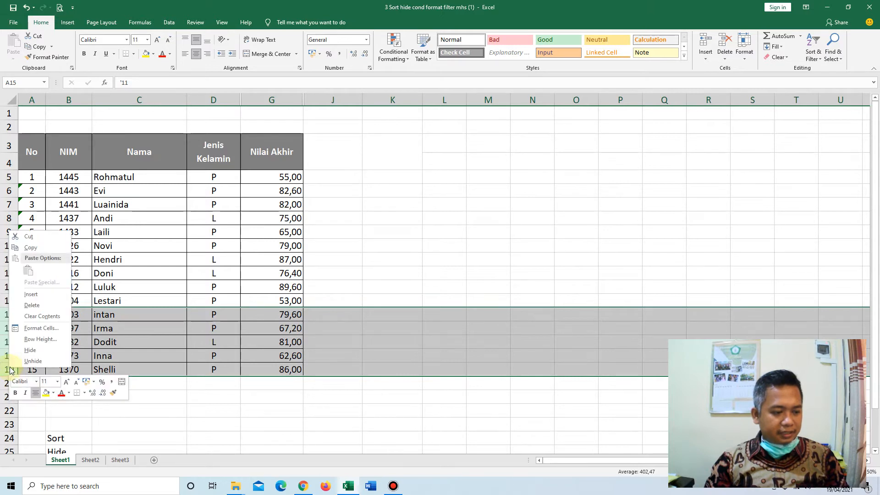
pyautogui.click(21, 353)
pyautogui.click(289, 345)
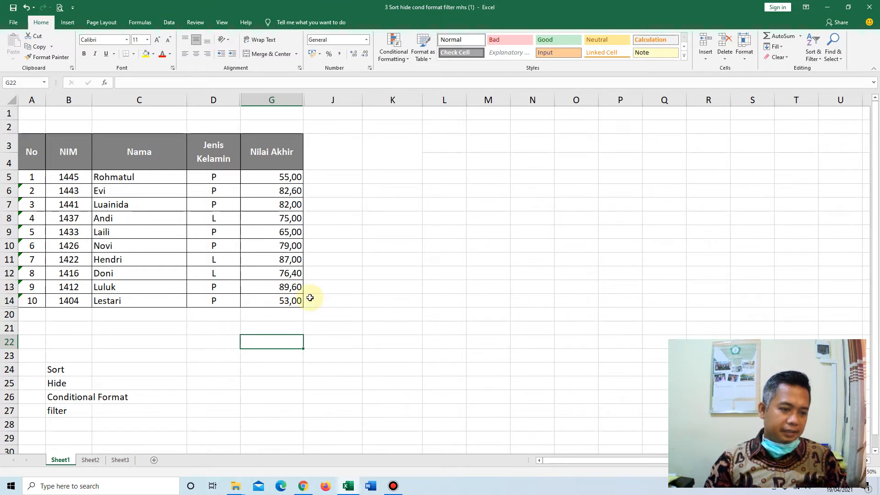
# Unhide rows 15 to 19 between rows 14 and 20 of the student table, then deselect them.
pyautogui.click(16, 301)
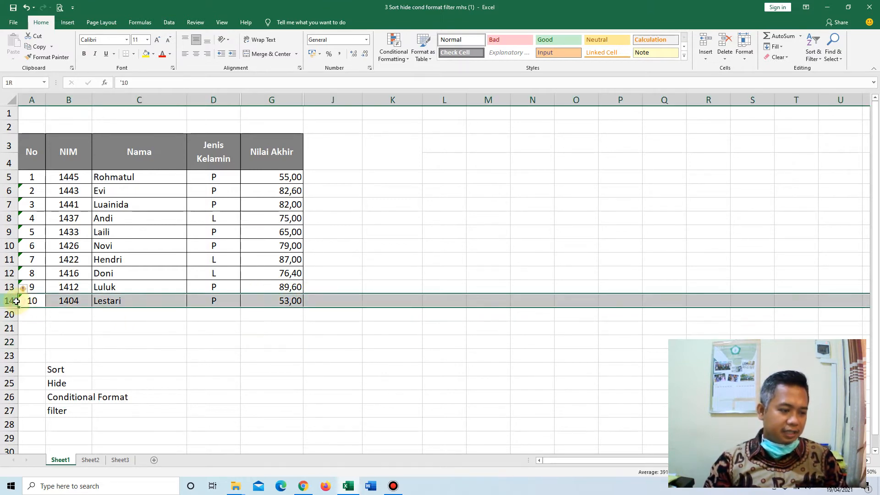
pyautogui.click(89, 355)
pyautogui.click(9, 301)
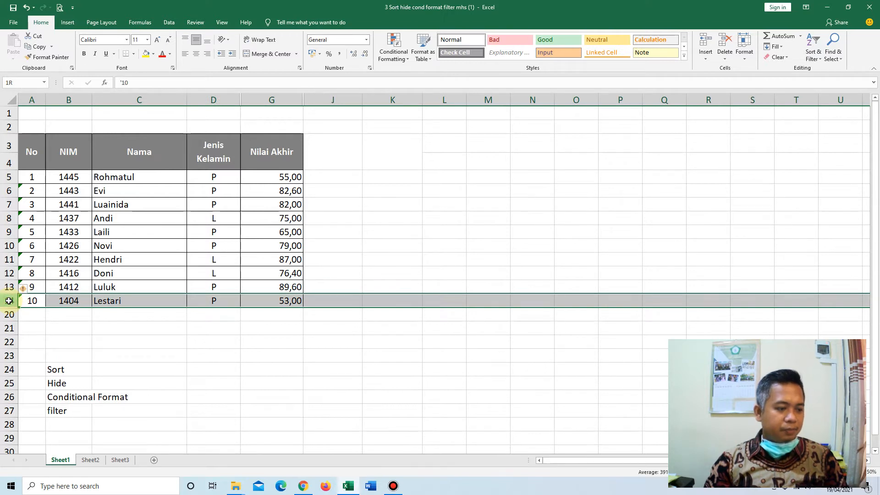
pyautogui.click(54, 341)
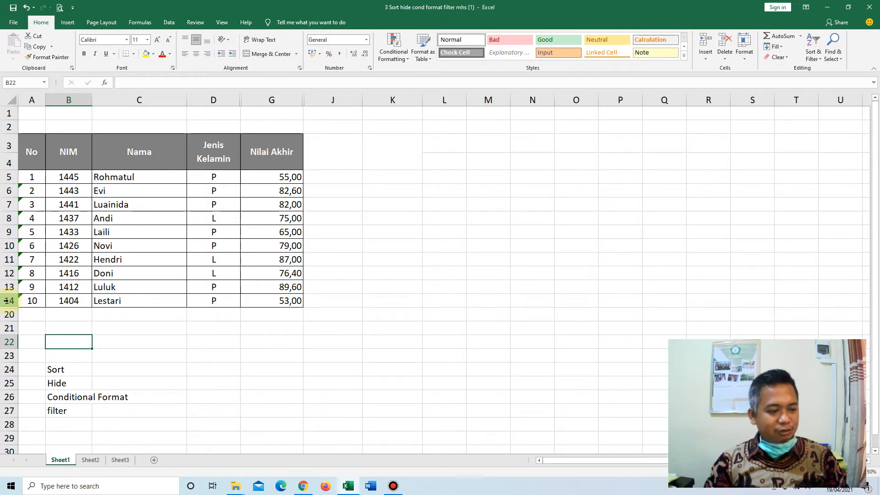
pyautogui.moveTo(5, 301); pyautogui.dragTo(3, 312)
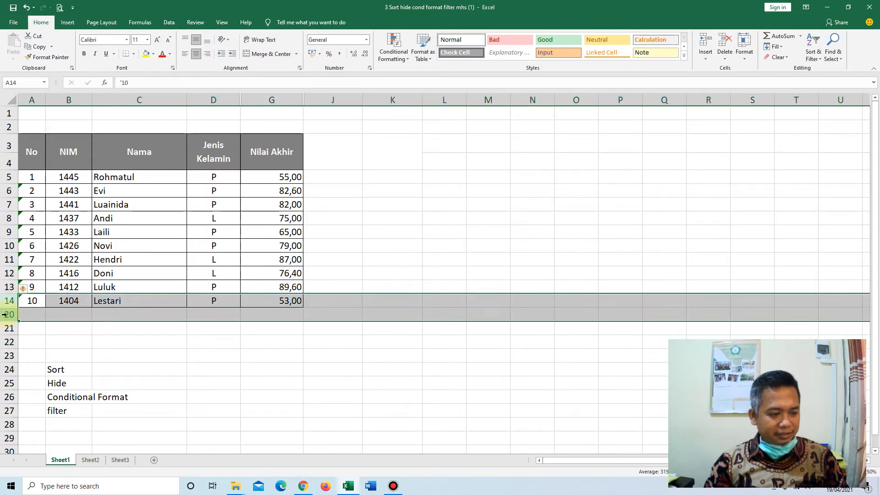
pyautogui.rightClick(3, 314)
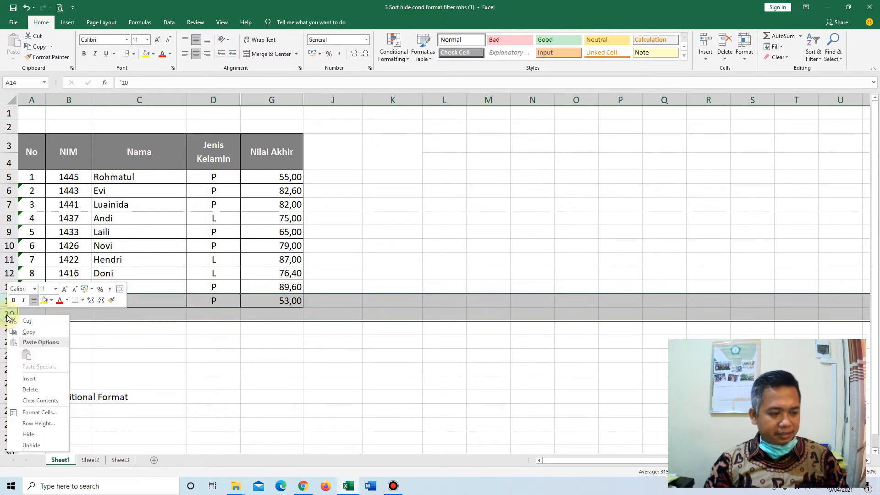
pyautogui.click(35, 447)
pyautogui.click(427, 330)
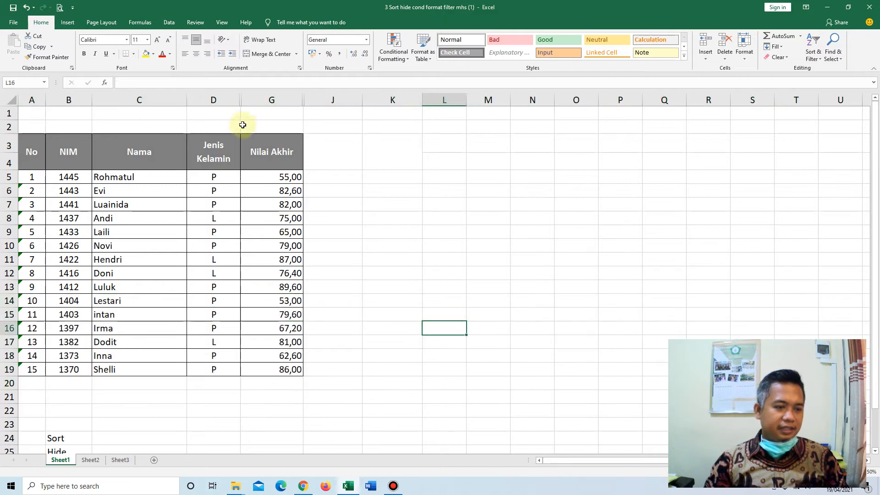
# Unhide the UTS and UAS columns, E and F, between columns D and G.
pyautogui.click(226, 100)
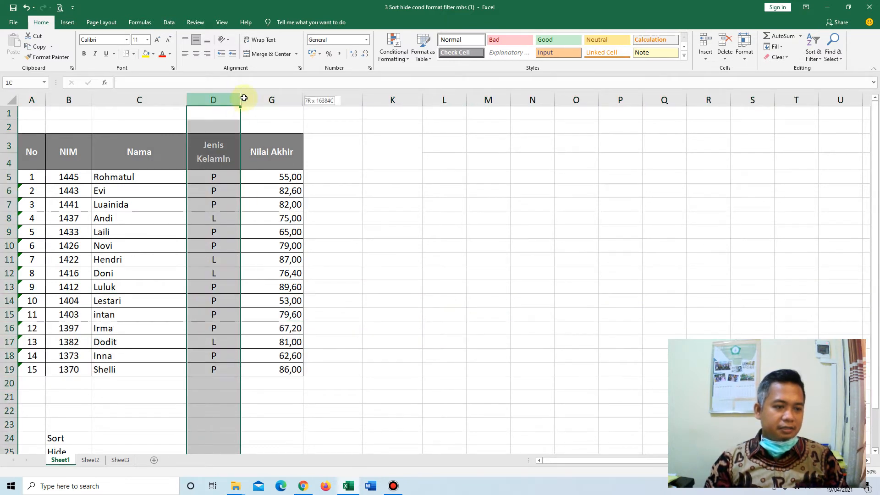
pyautogui.moveTo(240, 99); pyautogui.dragTo(265, 98)
pyautogui.rightClick(265, 97)
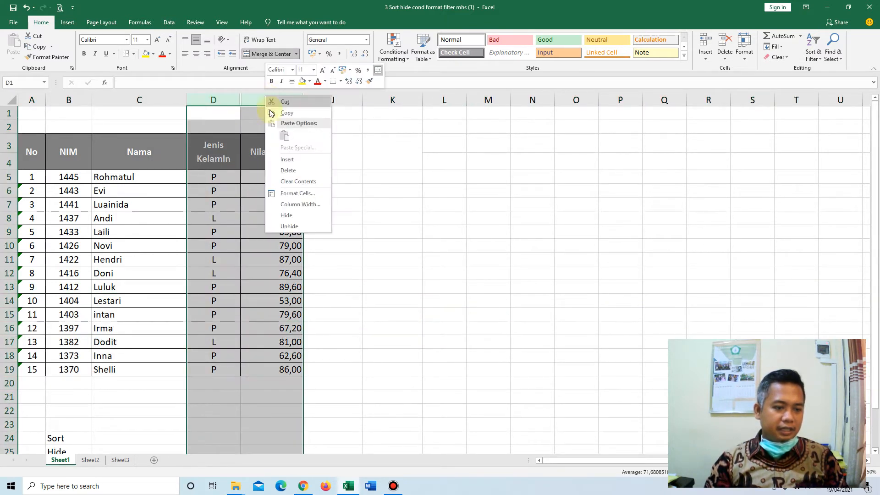
pyautogui.click(289, 226)
pyautogui.click(385, 273)
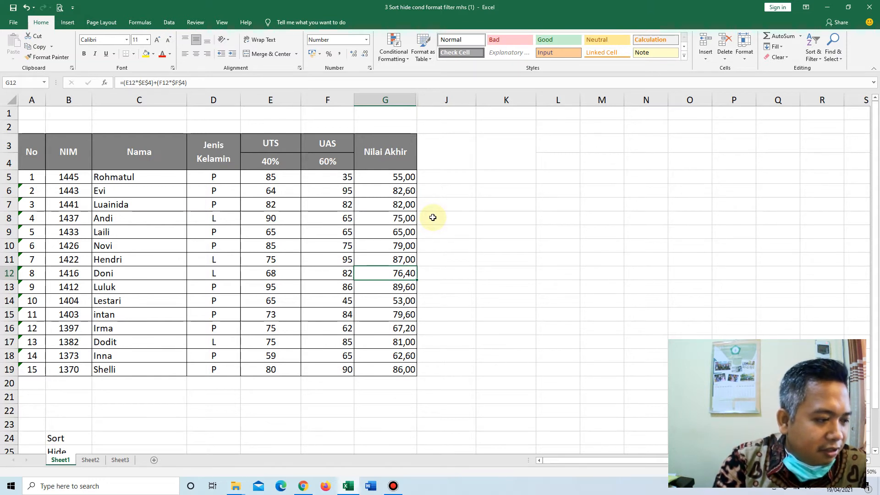
# Custom-sort the range B5:G19 by Column B on cell values from smallest to largest, without headers, then deselect it.
pyautogui.moveTo(71, 177); pyautogui.dragTo(393, 375)
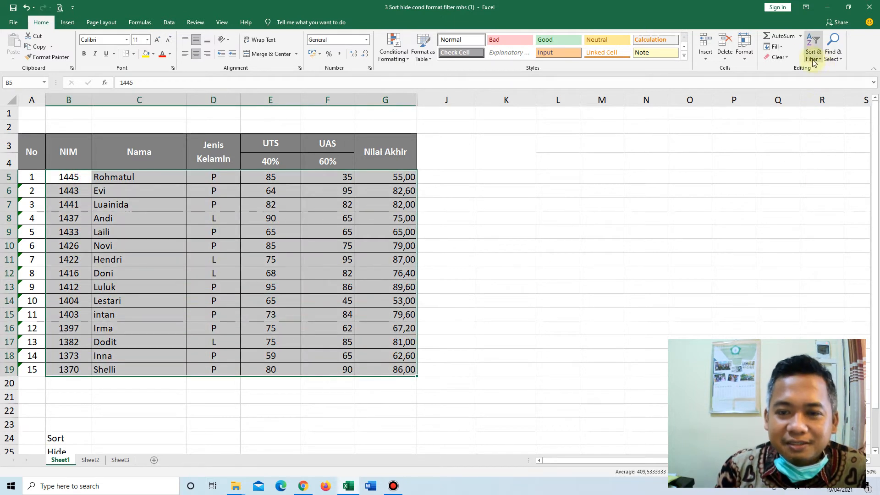
pyautogui.click(818, 57)
pyautogui.click(826, 90)
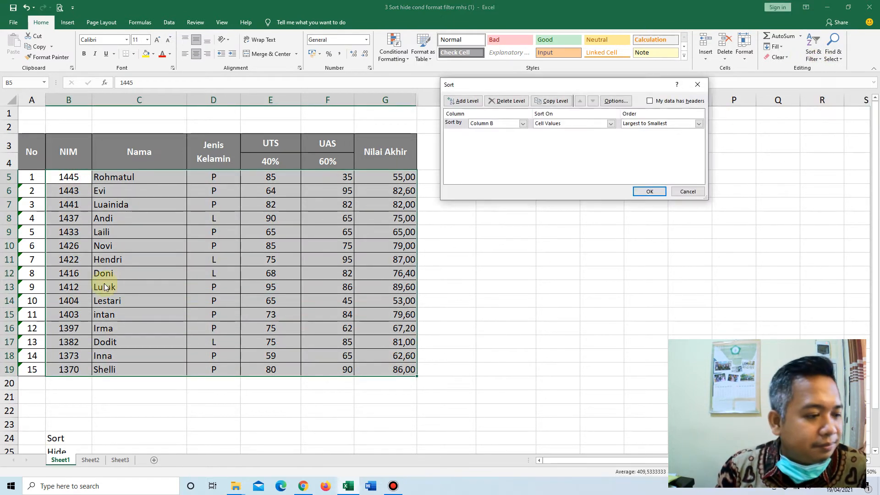
pyautogui.click(523, 123)
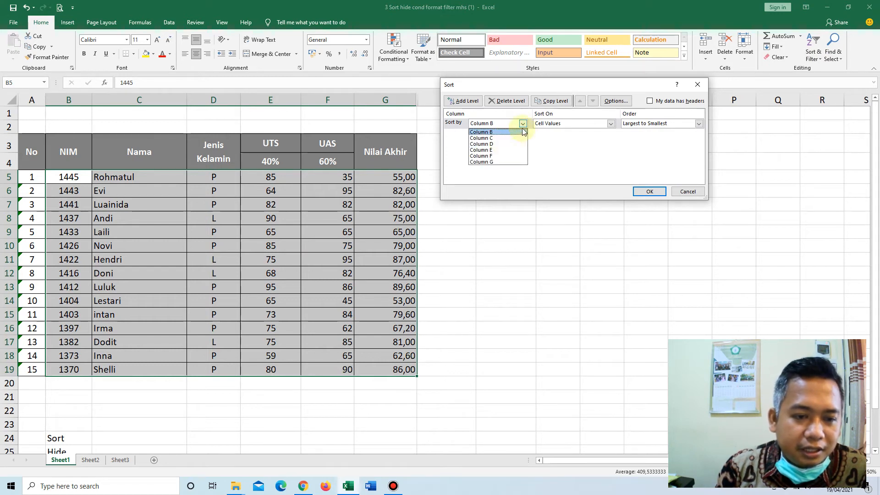
pyautogui.click(642, 127)
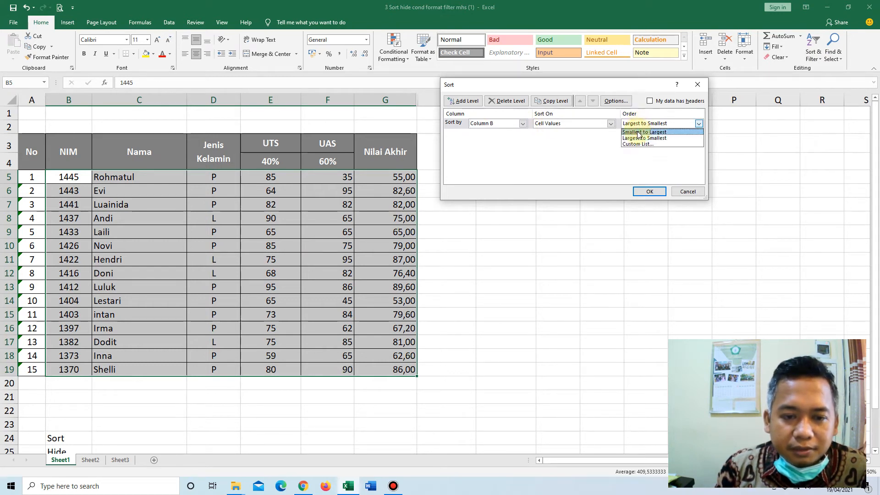
pyautogui.click(640, 137)
pyautogui.click(650, 191)
pyautogui.click(504, 233)
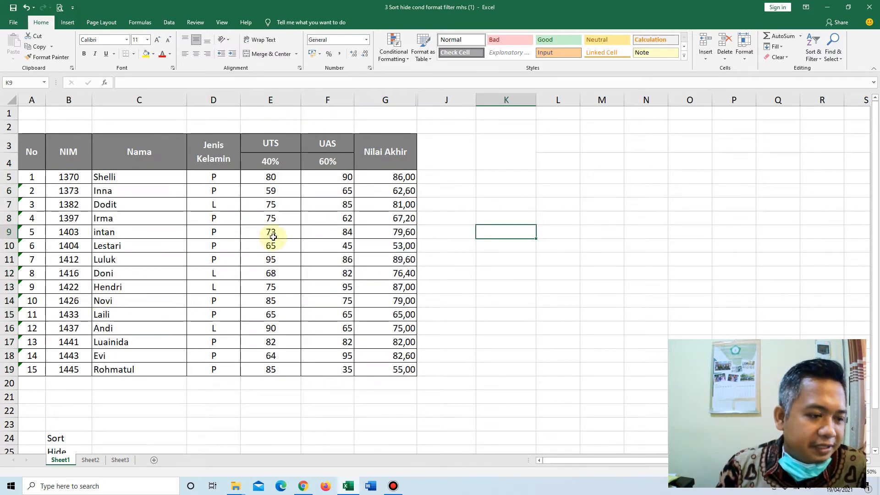
pyautogui.scroll(-2, 131, 385)
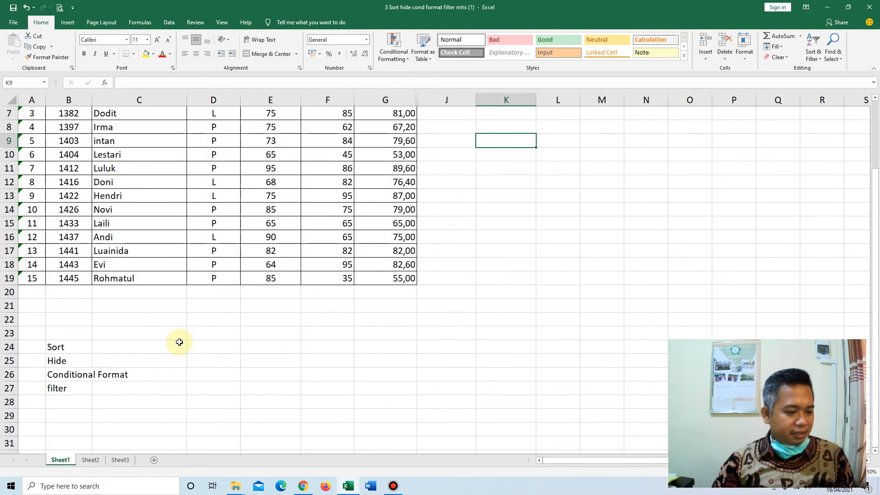
pyautogui.scroll(2, 232, 326)
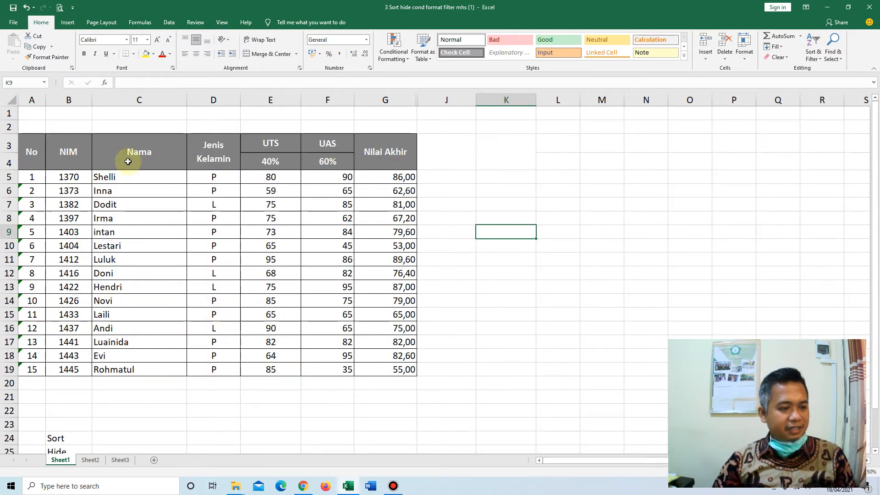
pyautogui.click(585, 175)
pyautogui.click(219, 434)
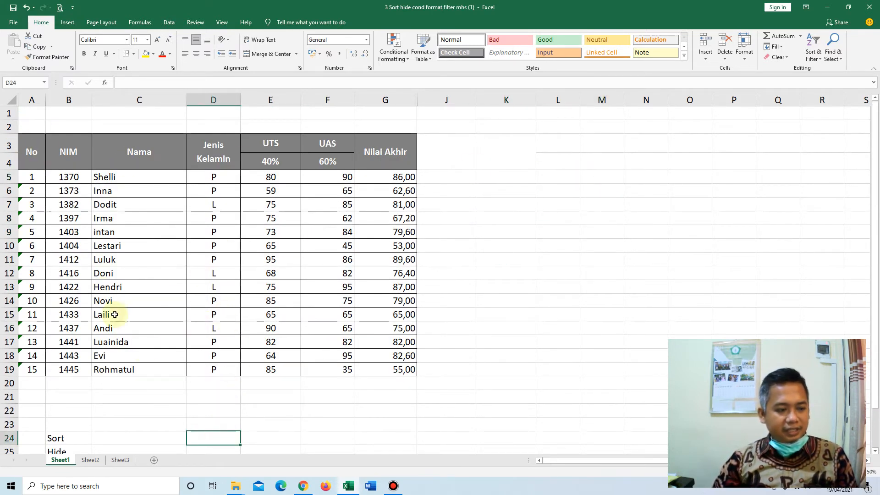
# Turn on filtering for the table's header cells from No to Nilai Akhir in rows 3 and 4.
pyautogui.moveTo(37, 151); pyautogui.dragTo(382, 160)
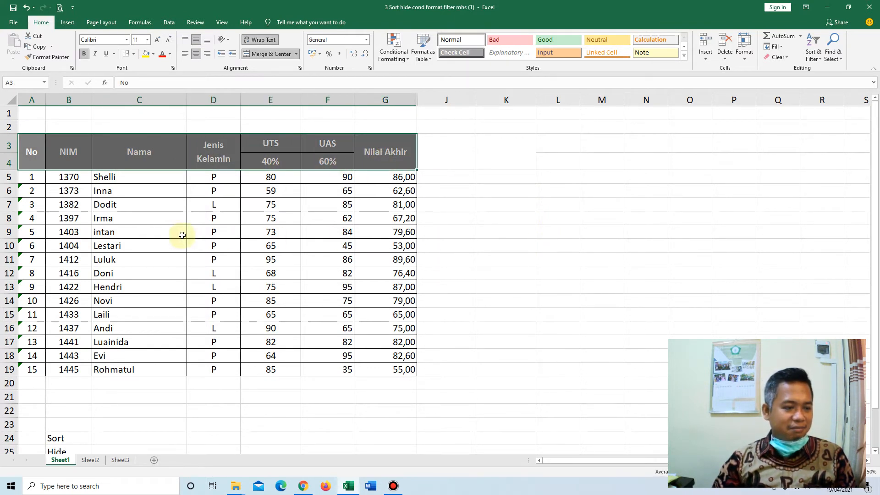
pyautogui.click(65, 177)
pyautogui.moveTo(25, 159); pyautogui.dragTo(387, 160)
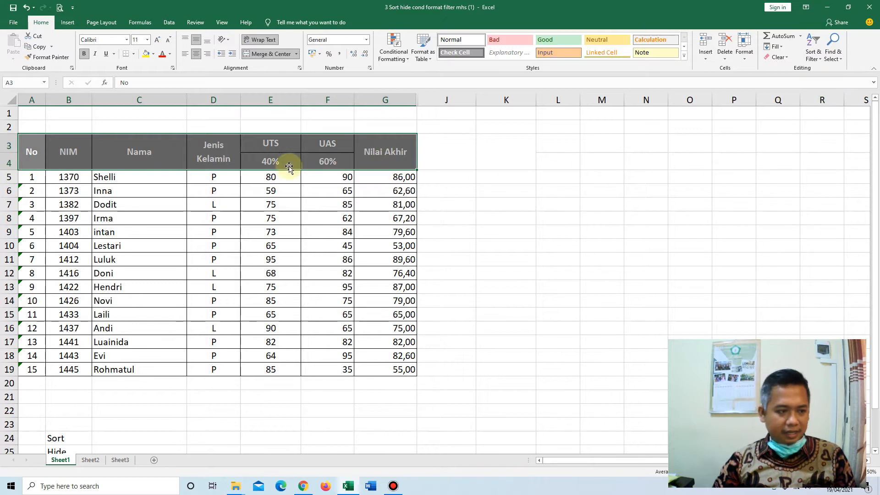
pyautogui.click(143, 241)
pyautogui.moveTo(27, 151); pyautogui.dragTo(397, 151)
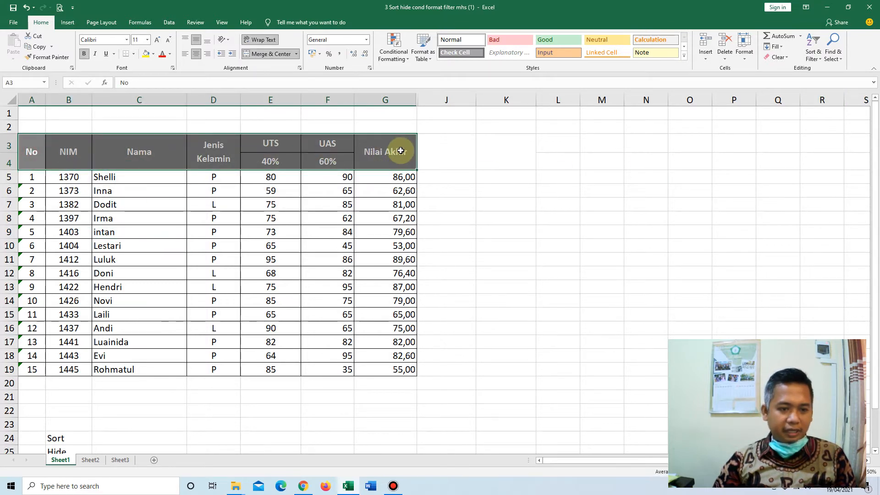
pyautogui.click(815, 59)
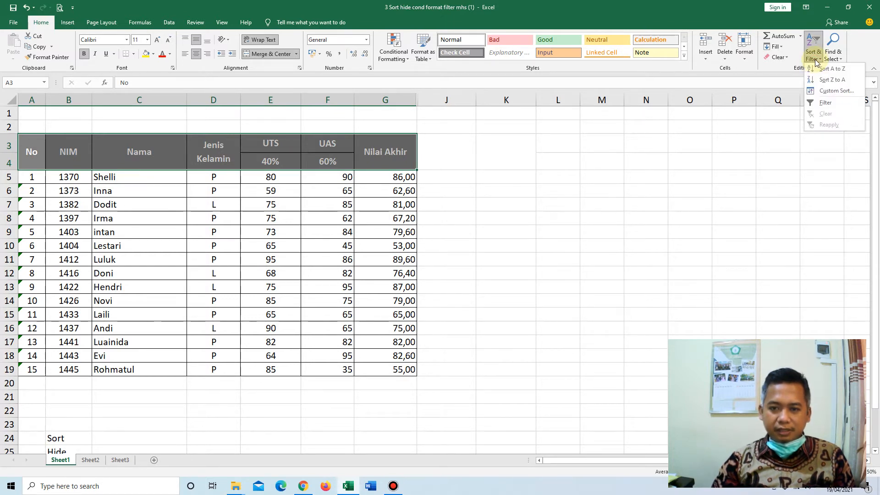
pyautogui.click(830, 102)
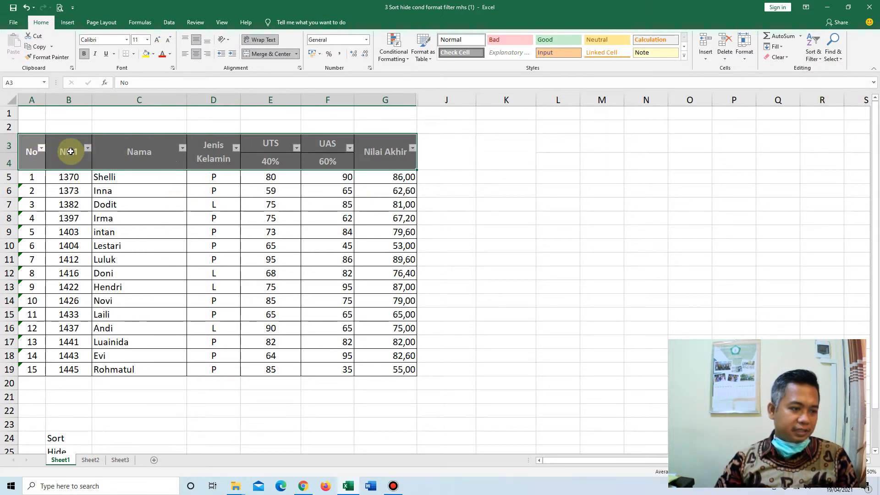
pyautogui.click(515, 213)
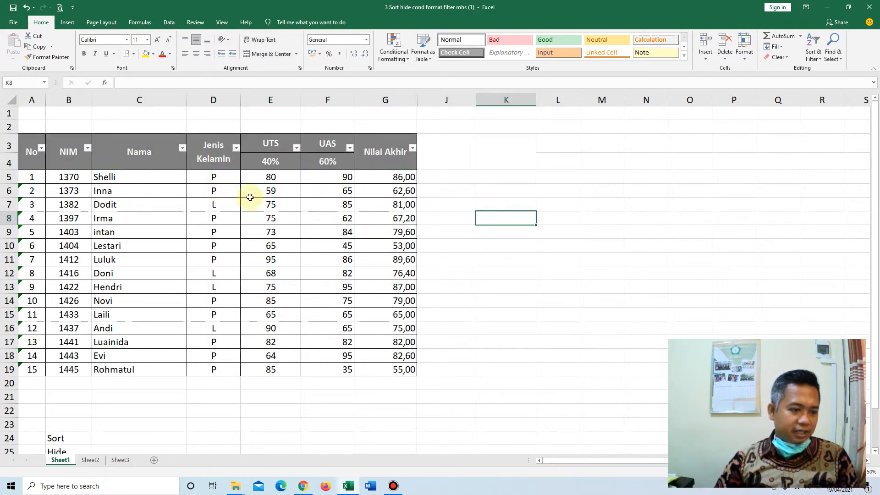
# Filter the student table by Jenis Kelamin to show only the L entries.
pyautogui.click(235, 148)
pyautogui.click(166, 251)
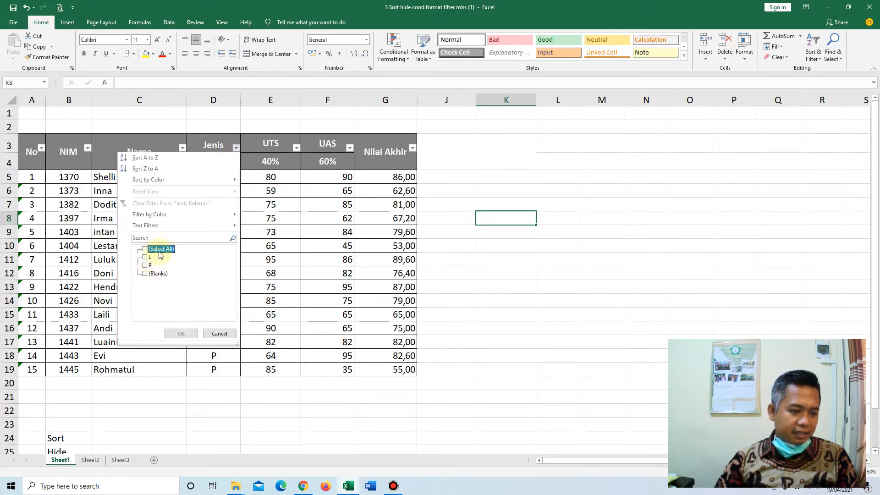
pyautogui.click(161, 250)
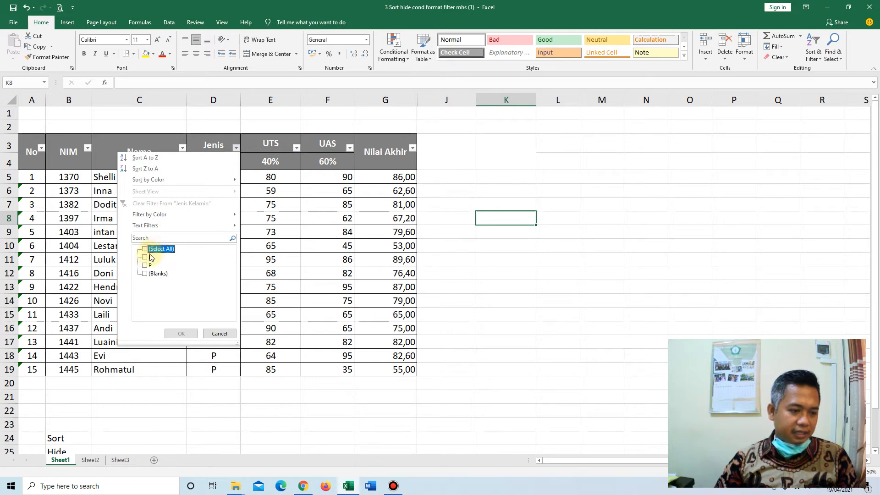
pyautogui.click(148, 257)
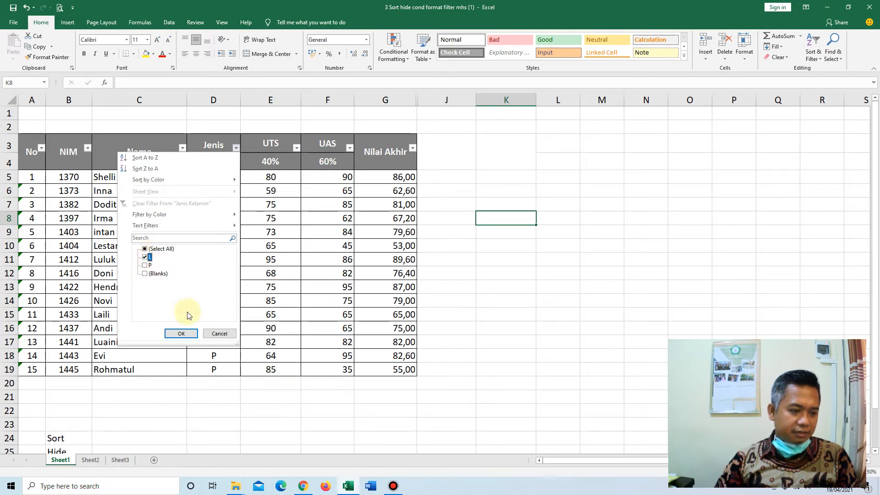
pyautogui.click(185, 338)
pyautogui.click(527, 309)
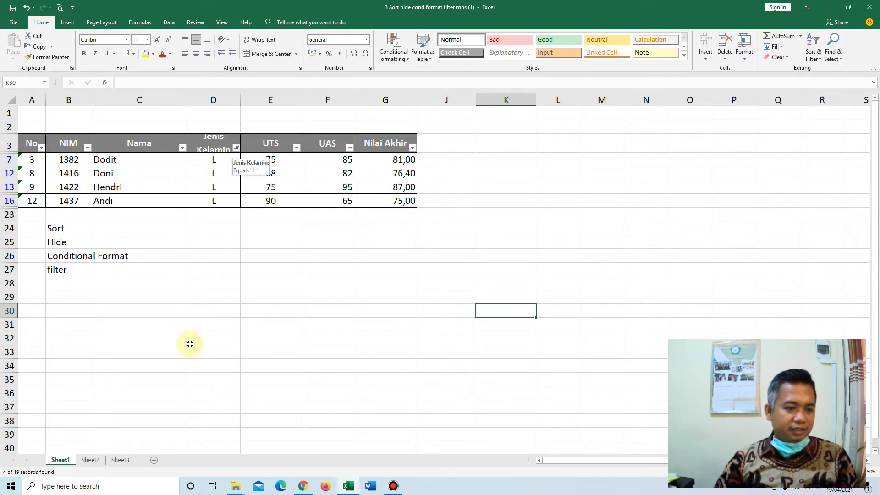
# Change the Jenis Kelamin filter to show only the P entries.
pyautogui.click(236, 148)
pyautogui.click(146, 265)
pyautogui.click(182, 333)
pyautogui.click(339, 309)
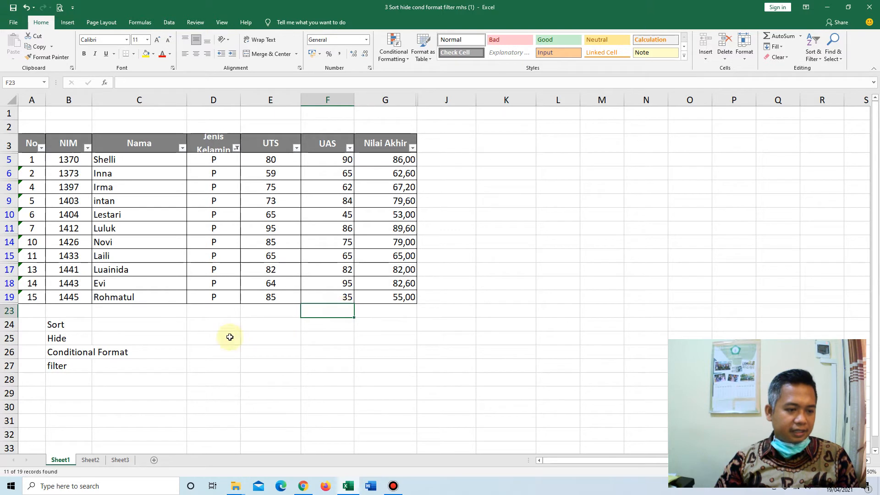
# Filter the Nilai Akhir column to show only the values 53,00, 55,00, 62,60, 65,00 and 67,20.
pyautogui.click(412, 147)
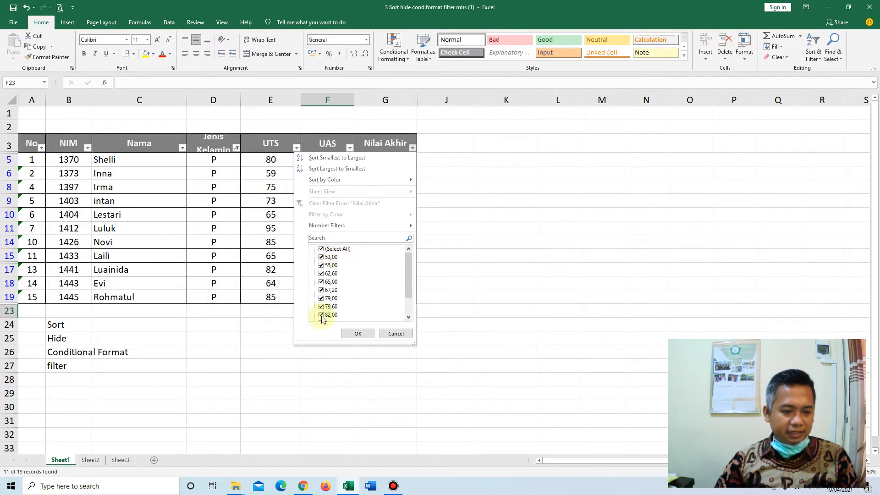
pyautogui.scroll(-1, 351, 287)
pyautogui.click(326, 249)
pyautogui.scroll(-1, 349, 296)
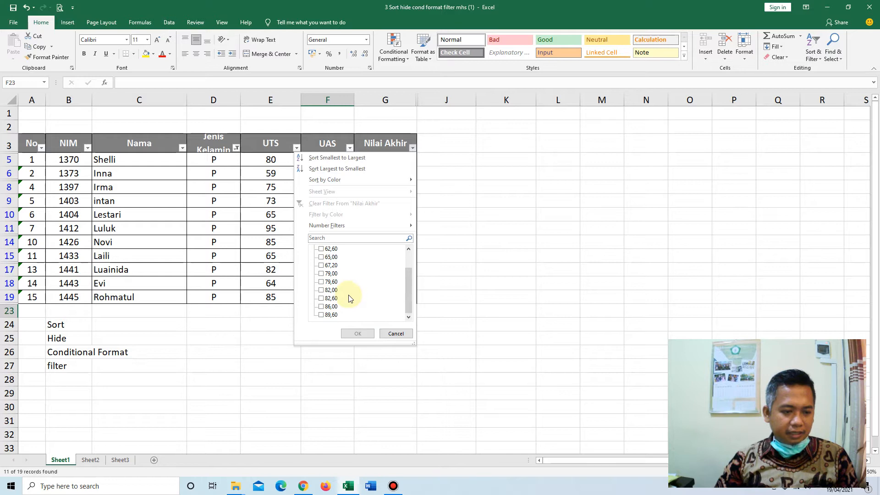
pyautogui.scroll(1, 330, 282)
pyautogui.click(320, 257)
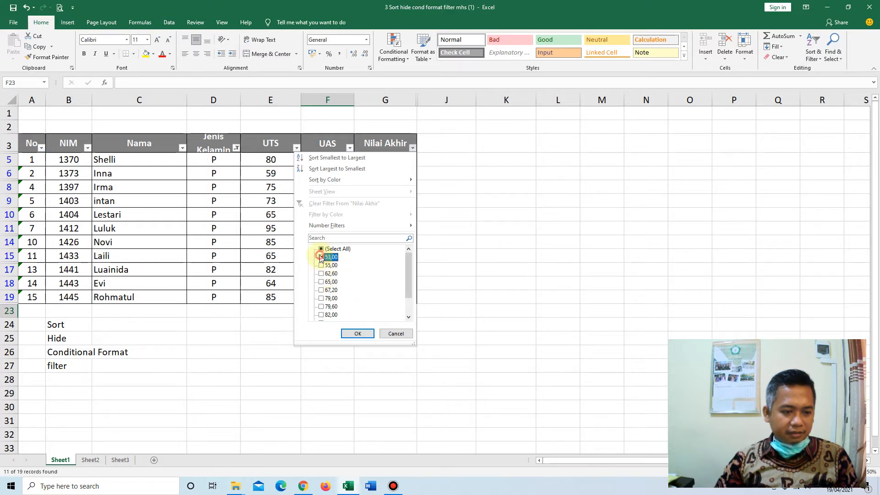
pyautogui.click(320, 266)
pyautogui.click(321, 274)
pyautogui.click(321, 282)
pyautogui.click(321, 290)
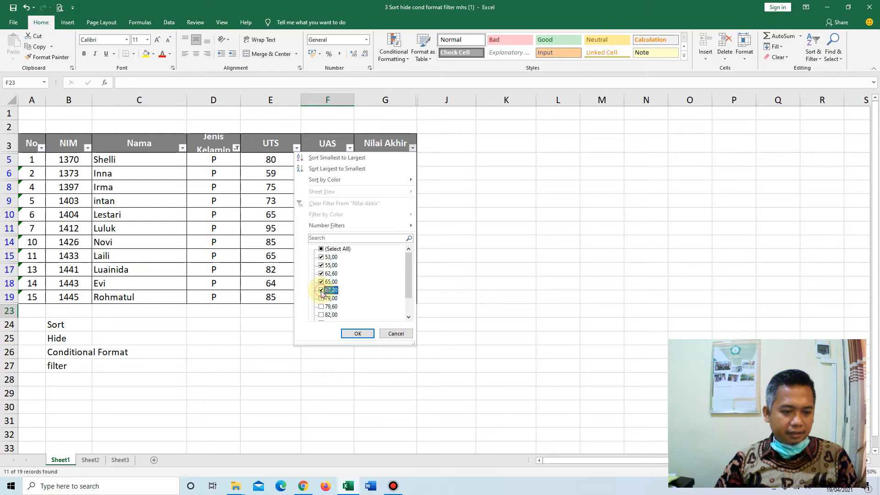
pyautogui.click(360, 334)
pyautogui.click(552, 283)
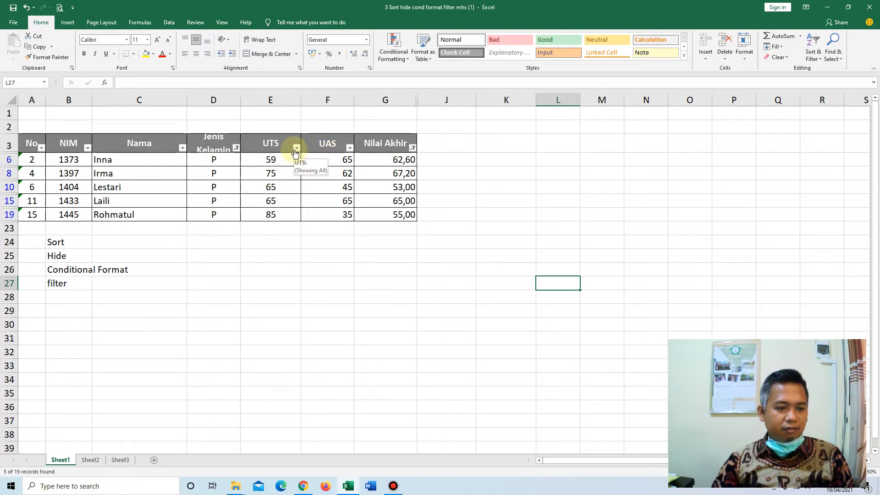
# Reset the Nilai Akhir filter by selecting all of its values.
pyautogui.click(412, 149)
pyautogui.click(332, 248)
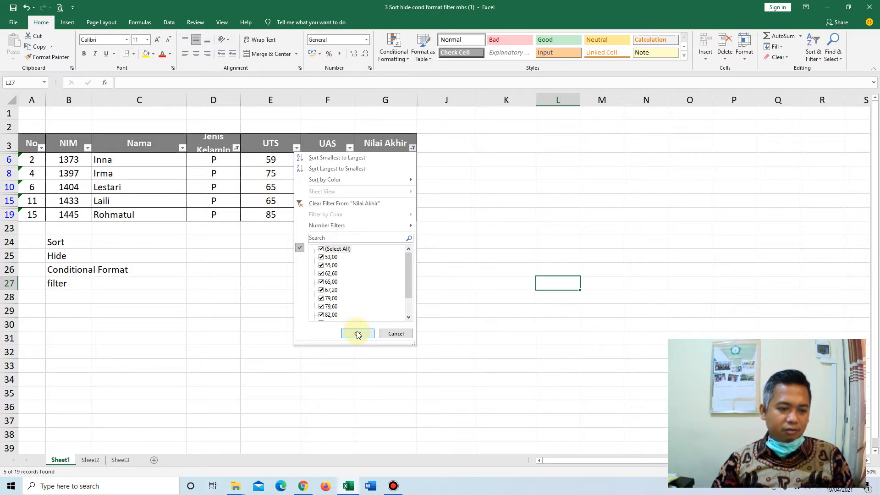
pyautogui.click(357, 334)
# Reset the Jenis Kelamin filter by selecting all of its values.
pyautogui.click(236, 148)
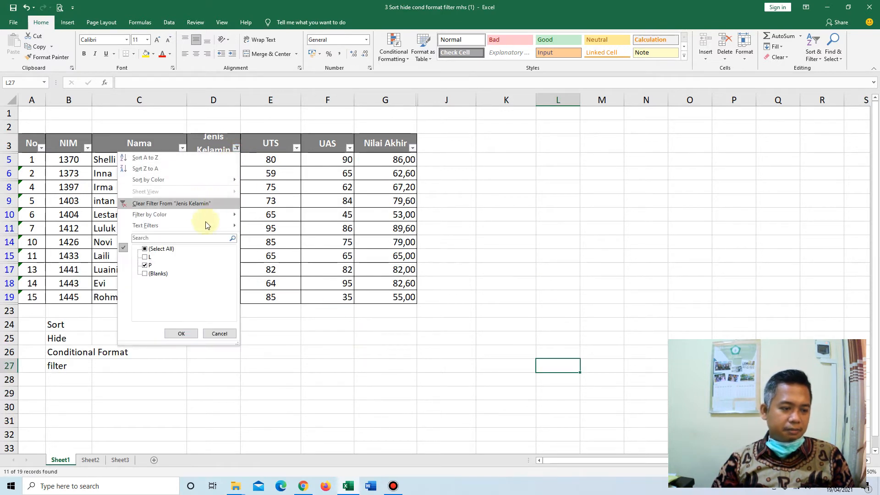
pyautogui.click(167, 248)
pyautogui.click(186, 335)
pyautogui.click(504, 288)
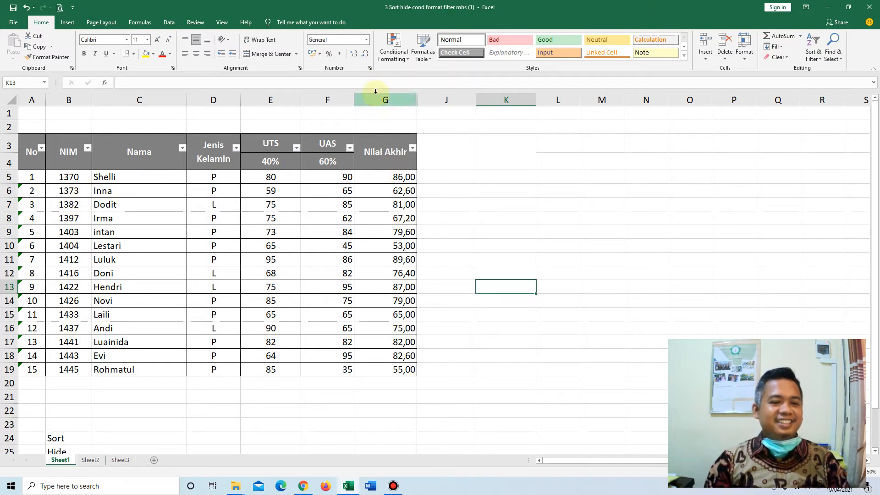
pyautogui.click(404, 57)
pyautogui.click(404, 56)
pyautogui.click(152, 230)
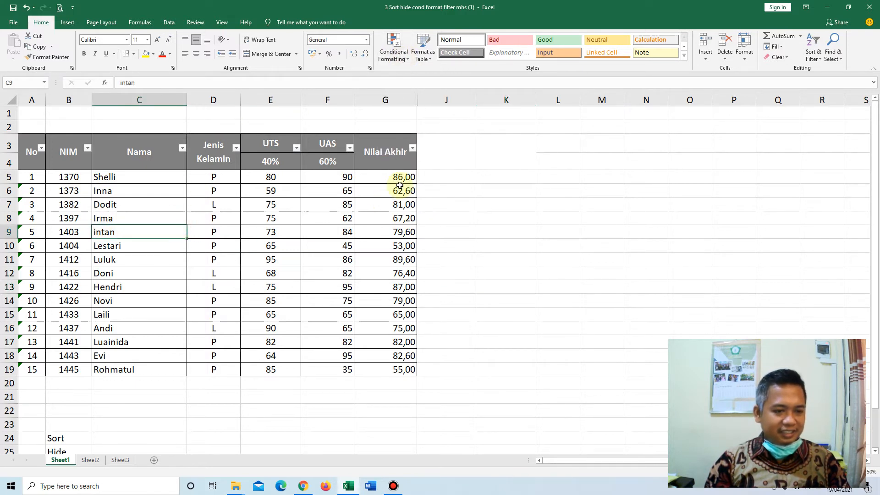
pyautogui.click(397, 58)
pyautogui.click(582, 215)
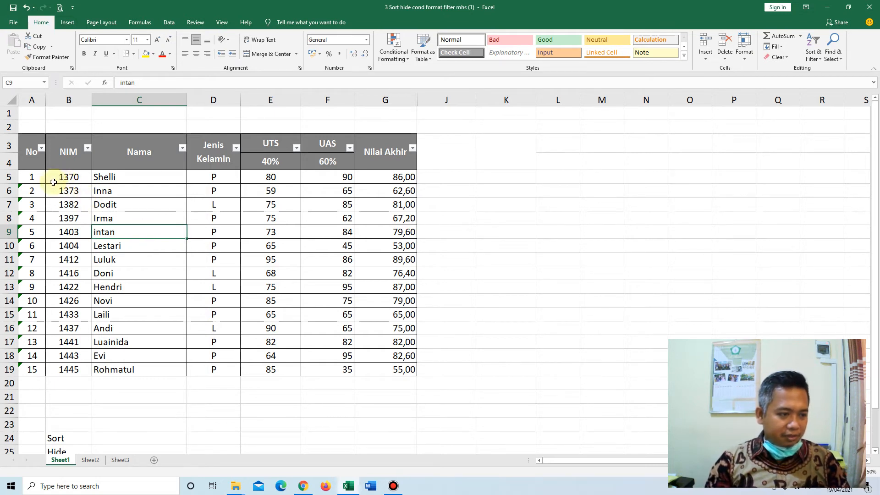
# Start a new conditional formatting rule on B5:G19 that formats only cells that contain blanks.
pyautogui.moveTo(53, 177); pyautogui.dragTo(403, 370)
pyautogui.click(402, 57)
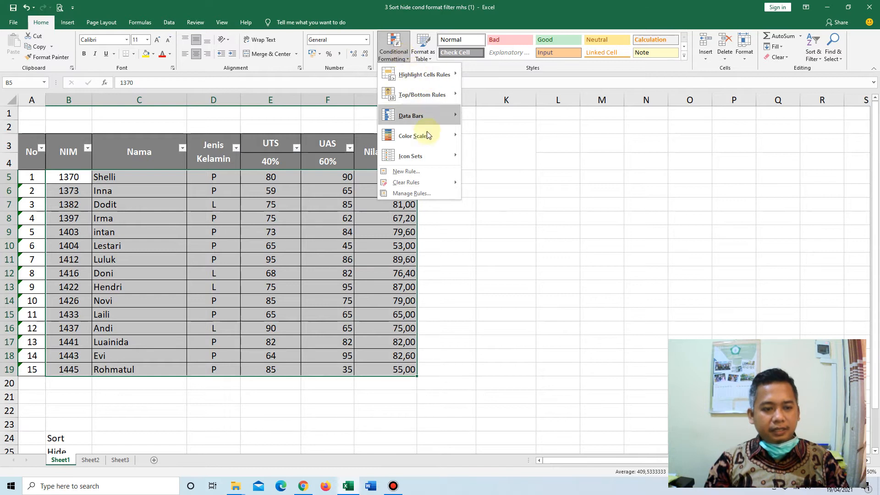
pyautogui.click(430, 173)
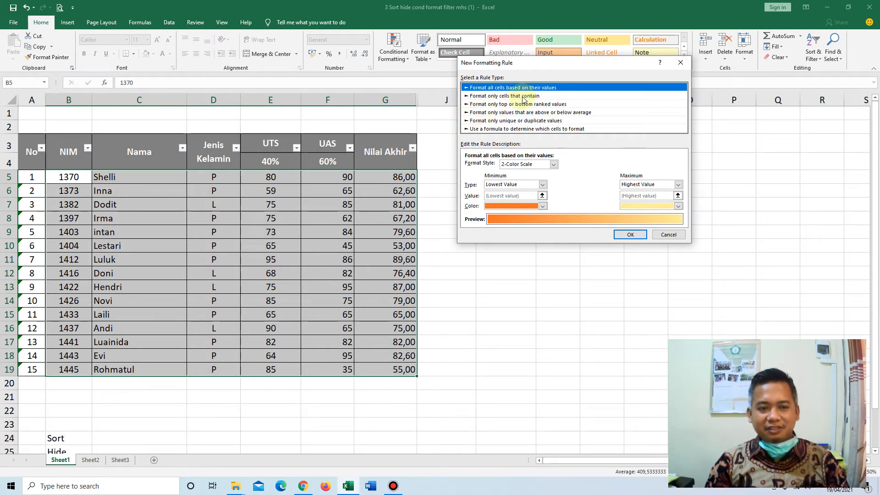
pyautogui.click(504, 96)
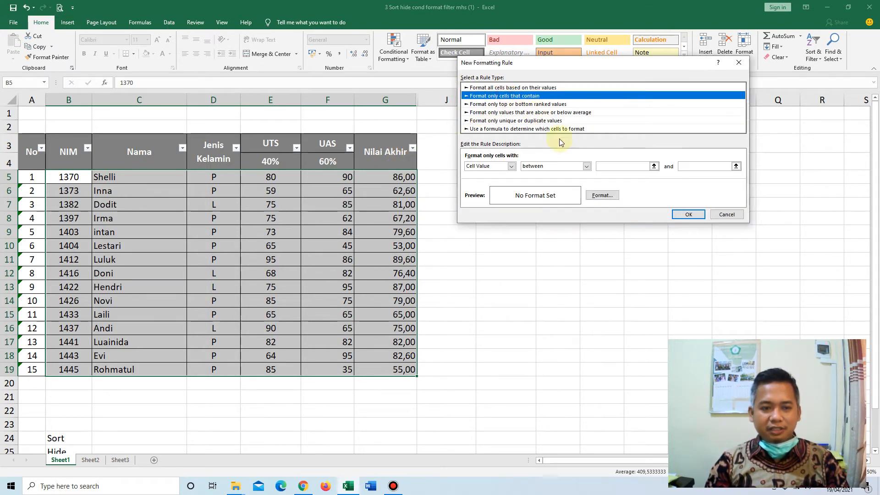
pyautogui.click(512, 166)
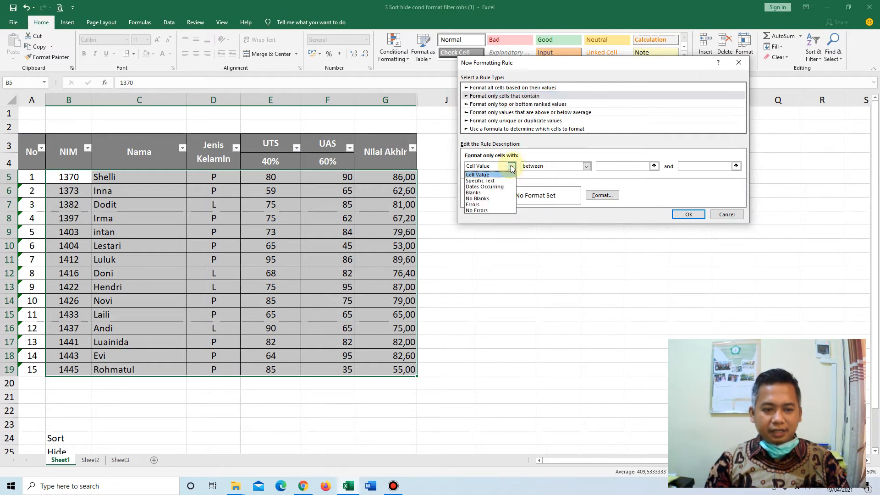
pyautogui.click(477, 193)
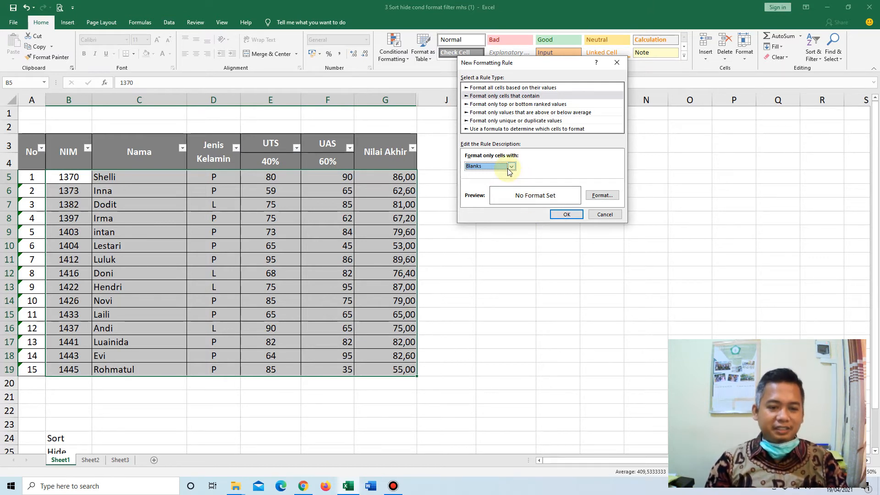
# Give the blanks rule a grey background fill and apply it to the selected student data.
pyautogui.click(601, 196)
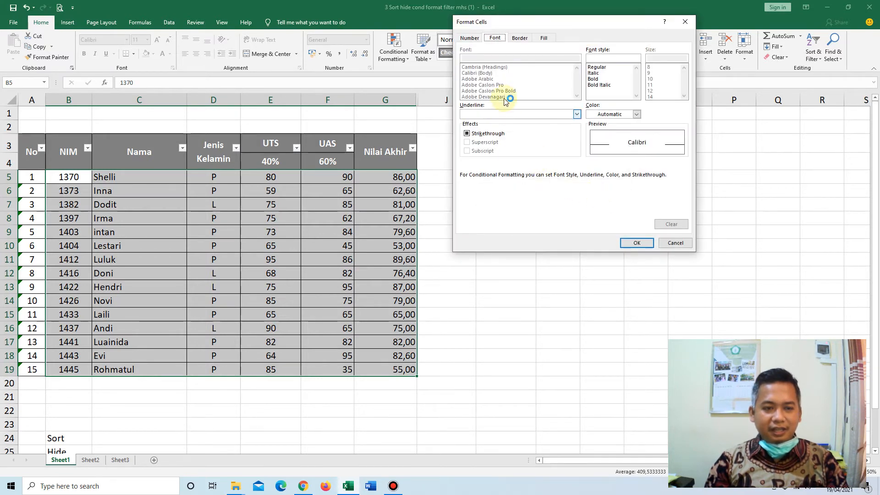
pyautogui.click(472, 39)
pyautogui.click(491, 39)
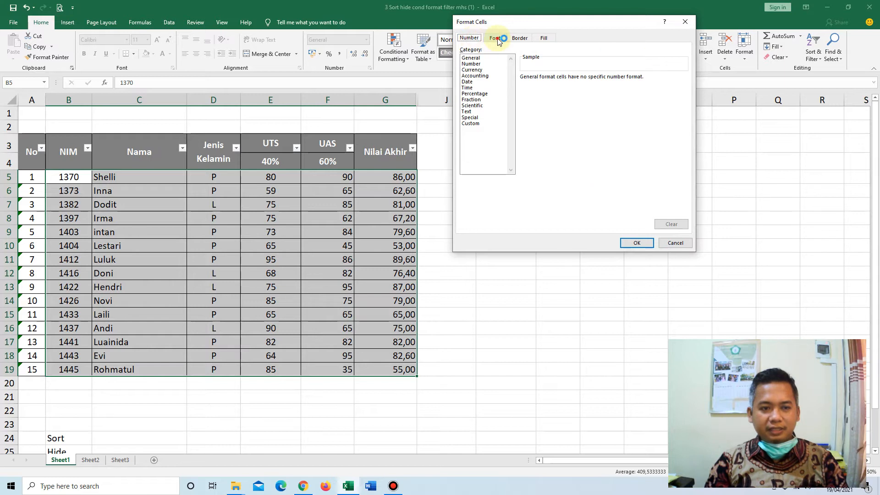
pyautogui.click(471, 39)
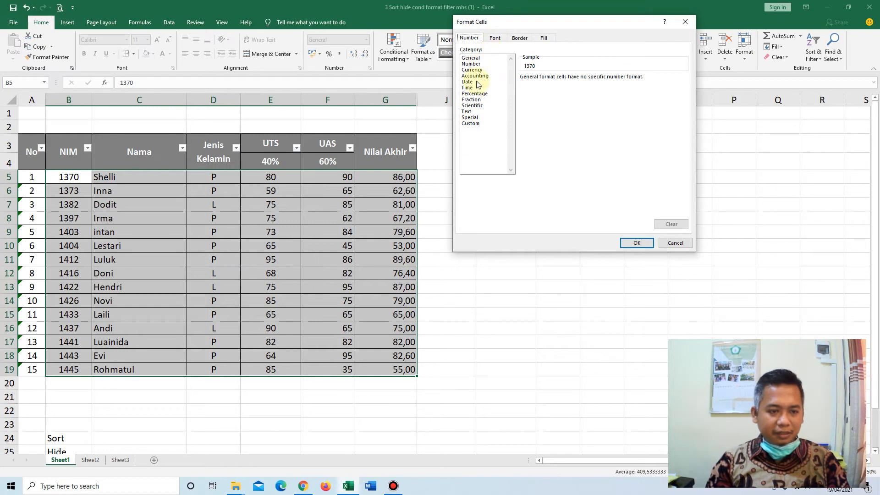
pyautogui.click(495, 39)
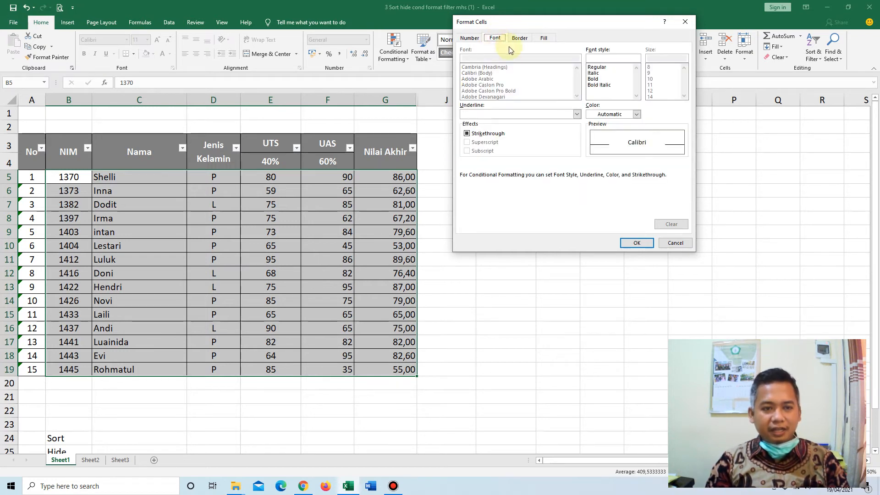
pyautogui.click(470, 39)
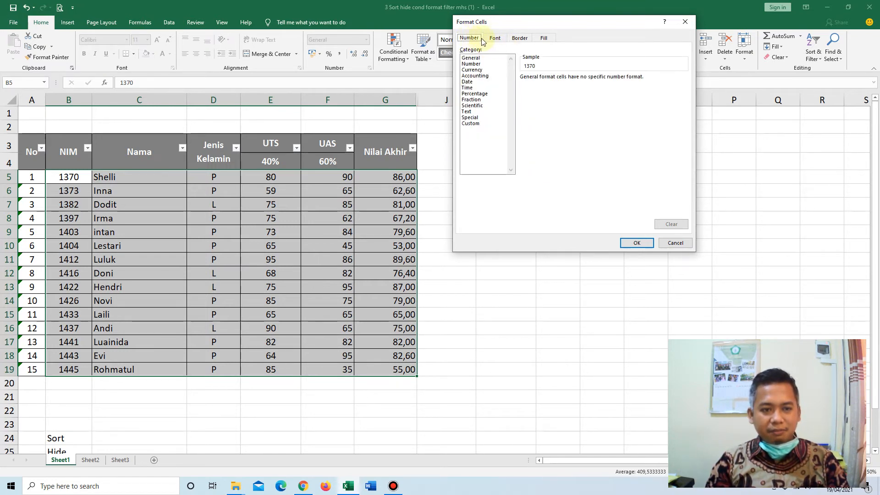
pyautogui.click(494, 41)
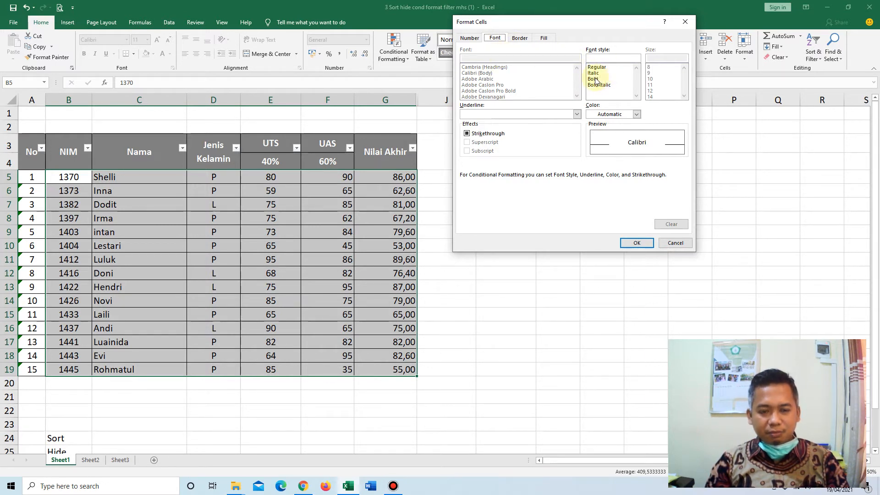
pyautogui.click(521, 40)
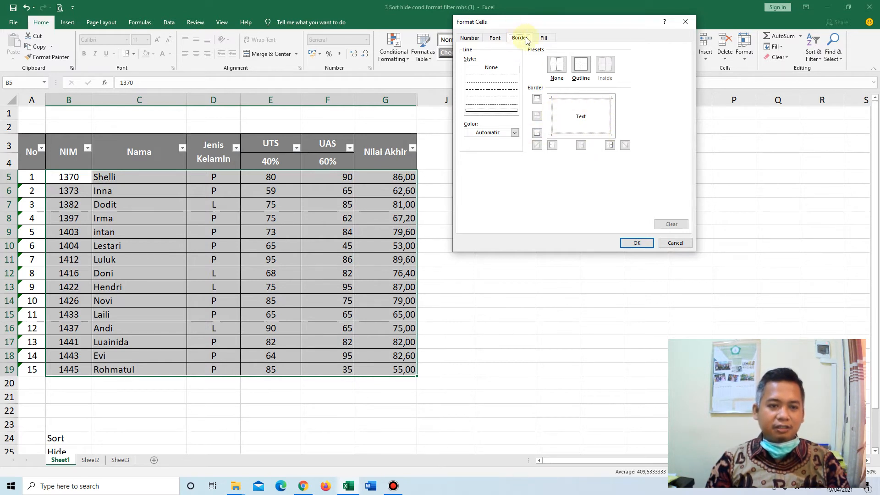
pyautogui.click(543, 38)
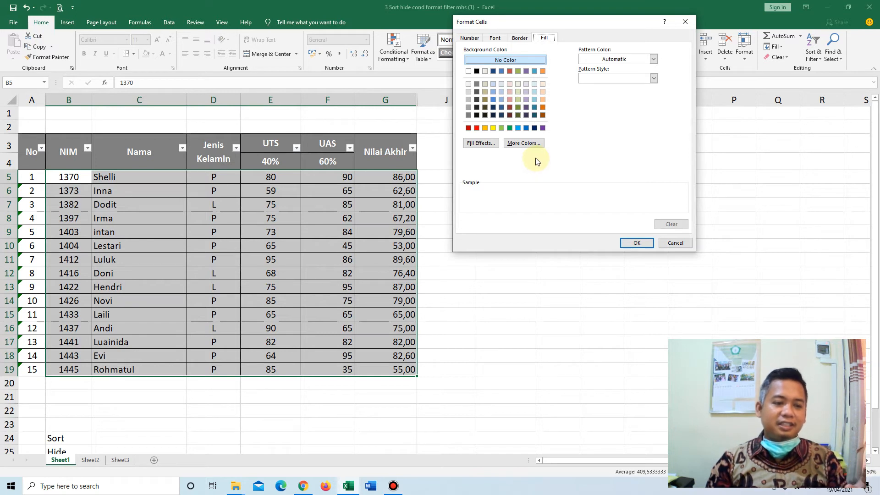
pyautogui.click(468, 100)
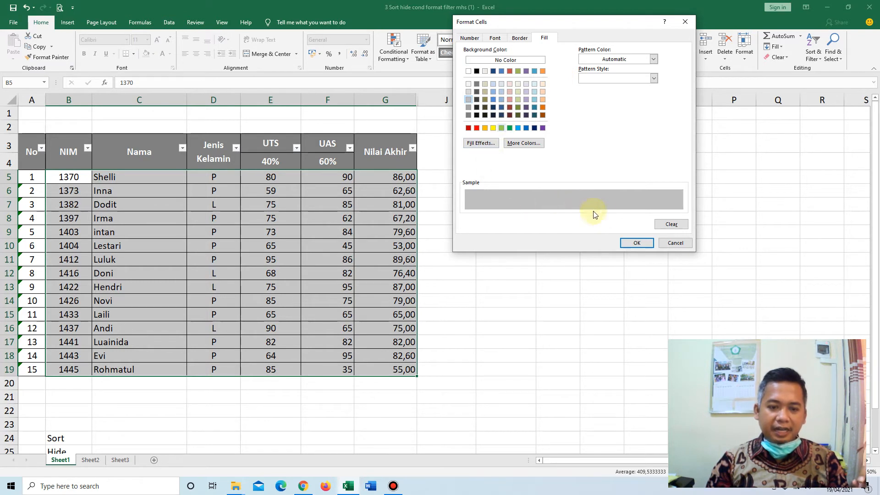
pyautogui.click(638, 243)
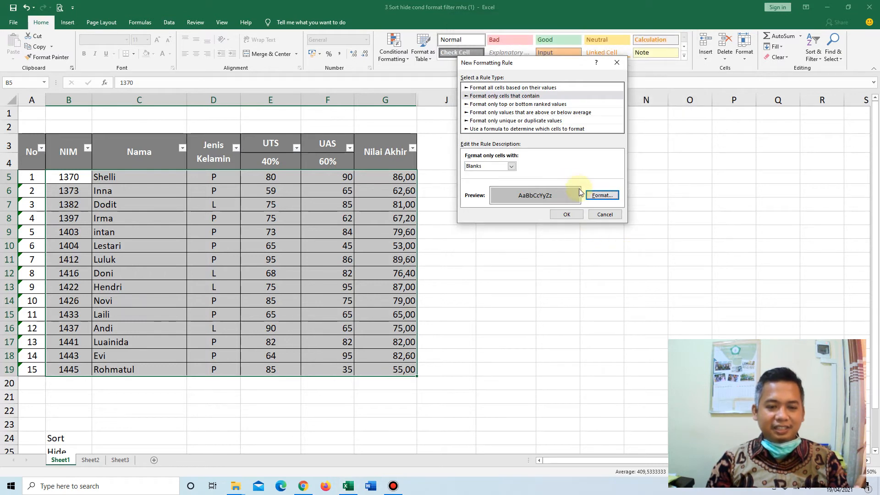
pyautogui.click(576, 215)
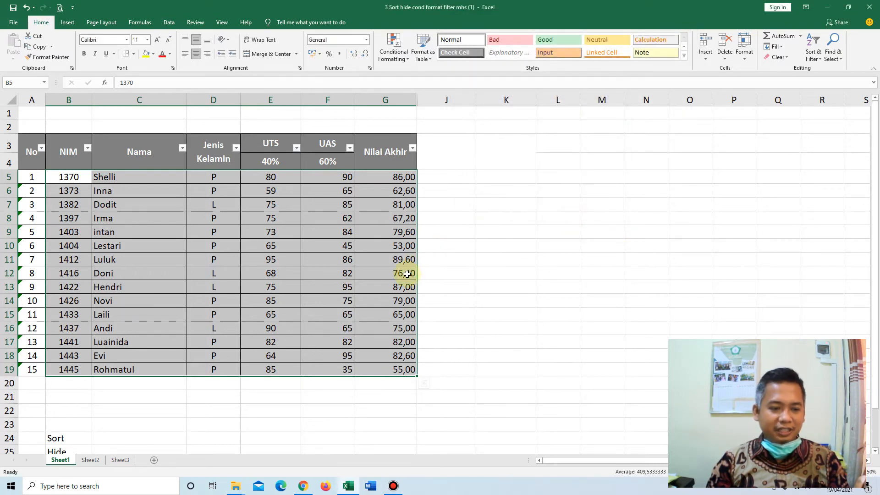
# Test the blanks rule in the Nama column by clearing cells C6, C8 and C10.
pyautogui.click(308, 194)
pyautogui.press('Left')
pyautogui.press('Left')
pyautogui.press('Left')
pyautogui.press('Right')
pyautogui.press('Right')
pyautogui.press('Left')
pyautogui.press('Left')
pyautogui.press('Delete')
pyautogui.press('Down')
pyautogui.press('Down')
pyautogui.press('Delete')
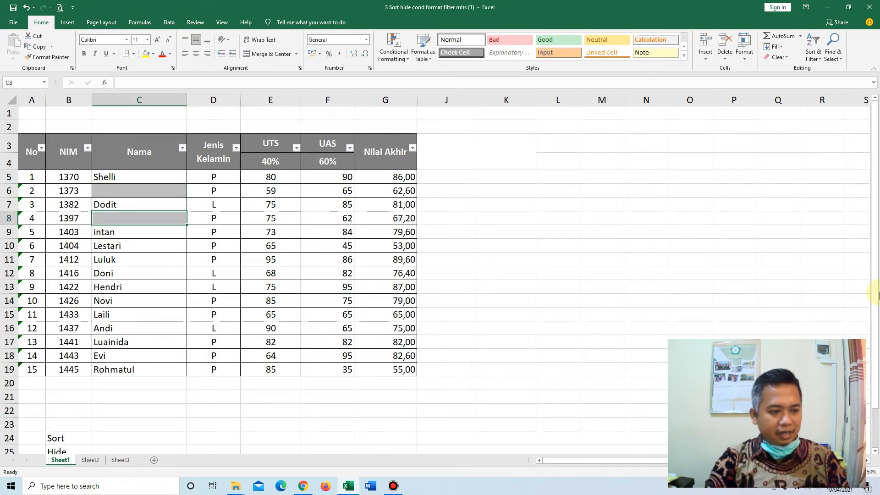
pyautogui.press('Down')
pyautogui.press('Down')
pyautogui.press('Delete')
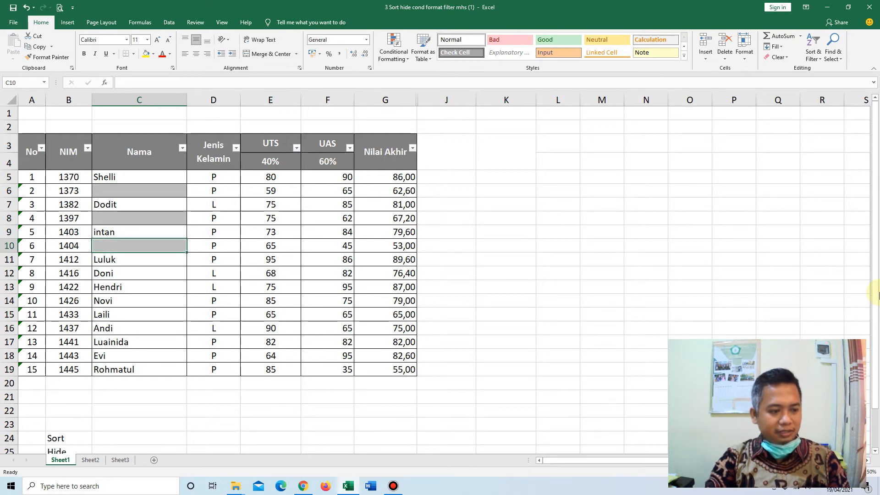
# Undo the three deletions in the Nama column.
pyautogui.hotkey('ctrl', 'z')
pyautogui.hotkey('ctrl', 'z')
pyautogui.hotkey('ctrl', 'z')
# Test the blanks rule on the scores by clearing UAS cell F6 and UTS cell E11.
pyautogui.press('Right')
pyautogui.press('Right')
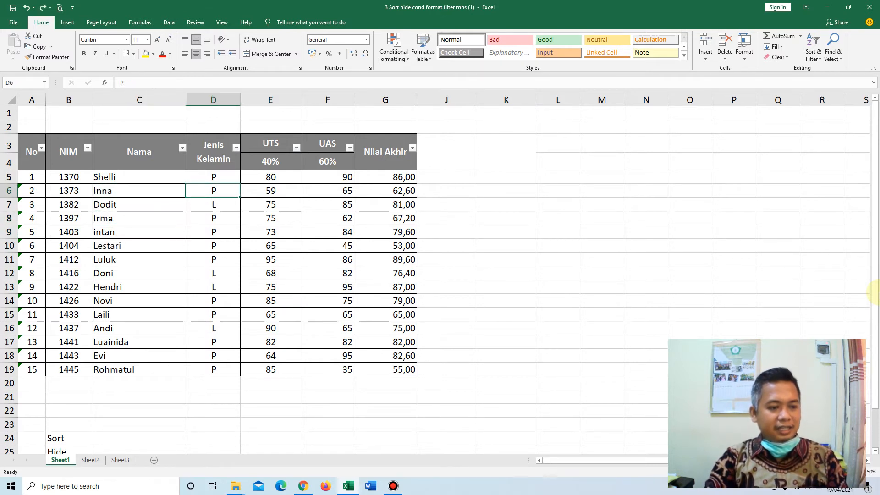
pyautogui.press('Right')
pyautogui.press('Delete')
pyautogui.press('Down')
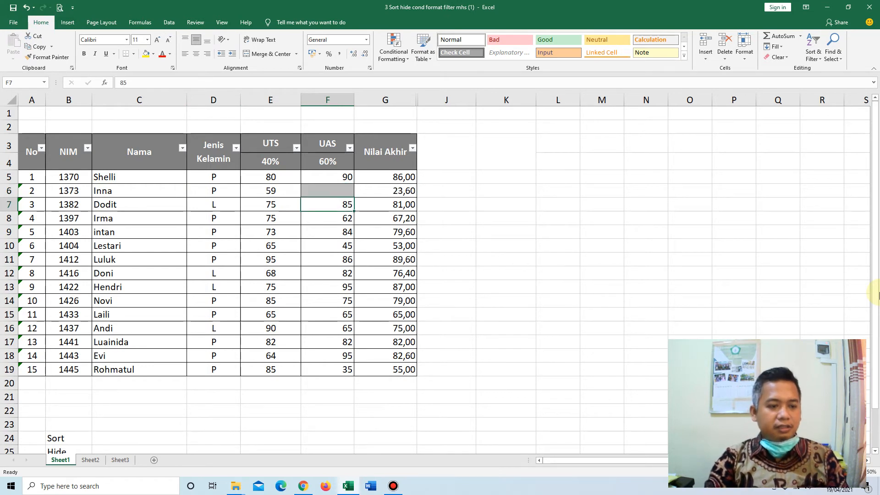
pyautogui.press('Left')
pyautogui.press('Down')
pyautogui.press('Down')
pyautogui.press('Down')
pyautogui.press('Down')
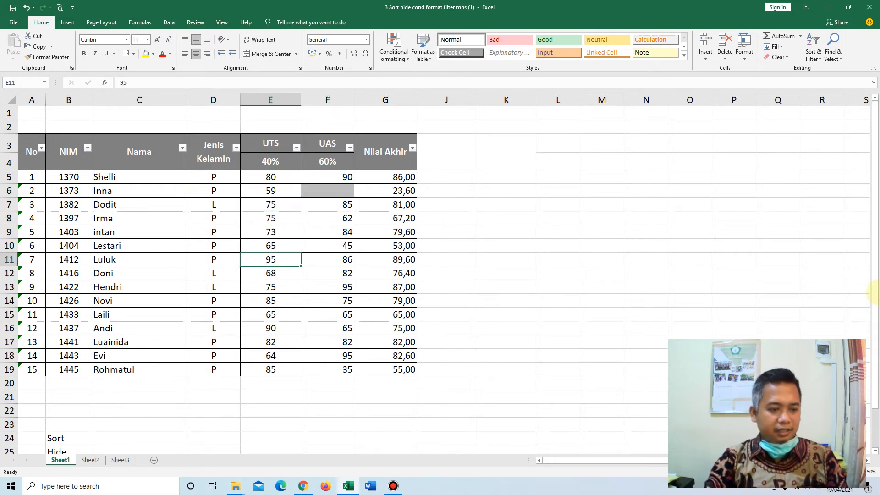
pyautogui.press('Delete')
pyautogui.press('Down')
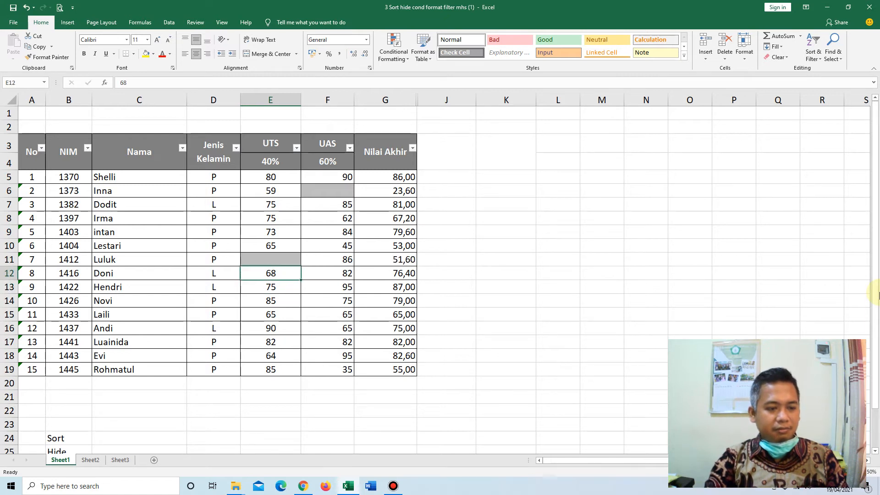
# Undo the deletions of the UAS and UTS scores in F6 and E11.
pyautogui.hotkey('ctrl', 'z')
pyautogui.hotkey('ctrl', 'z')
pyautogui.press('Up')
pyautogui.press('Down')
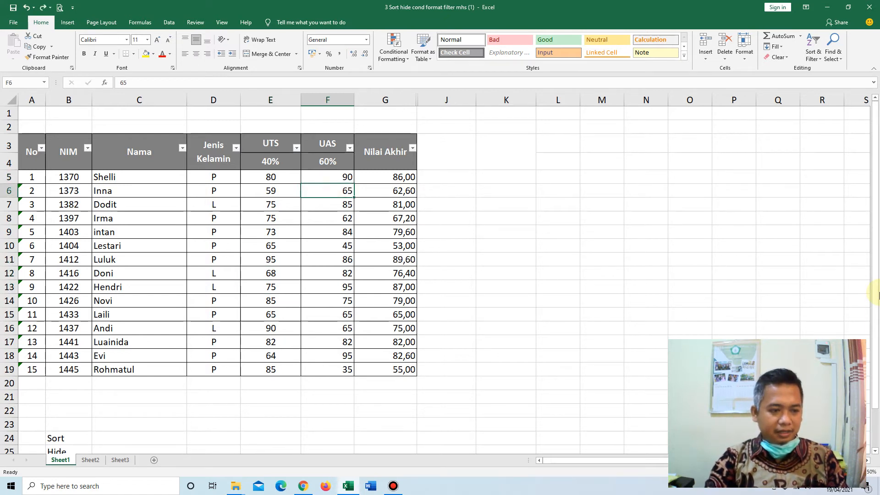
# Clear all UTS and UAS scores in E5:F19 to test the blanks rule on the whole range.
pyautogui.press('Left')
pyautogui.press('Up')
pyautogui.hotkey('shift', 'Right')
pyautogui.hotkey('shift', 'Right')
pyautogui.hotkey('shift', 'Left')
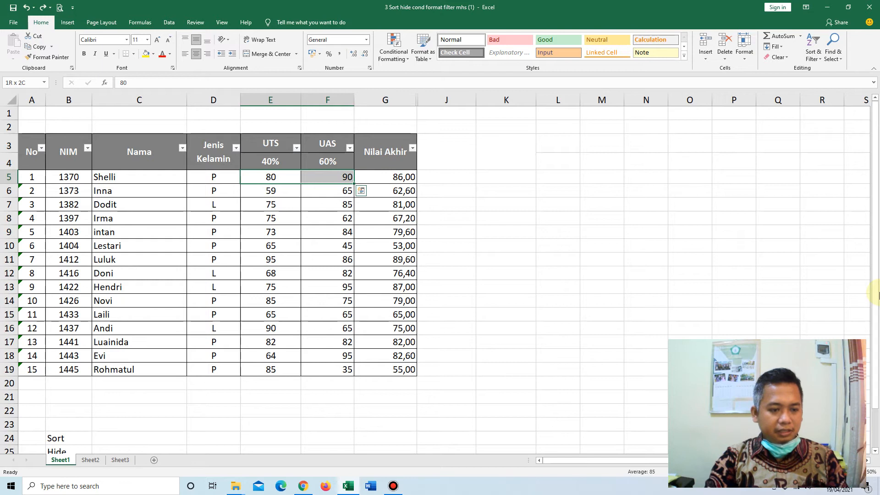
pyautogui.press('Escape')
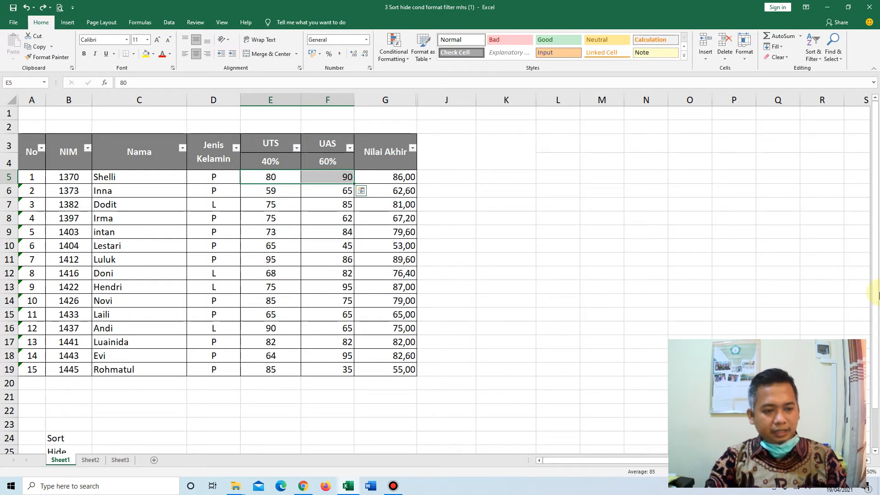
pyautogui.hotkey('shift', 'Down')
pyautogui.hotkey('shift', 'Down')
pyautogui.hotkey('shift', 'Down')
pyautogui.hotkey('shift', 'Down')
pyautogui.hotkey('shift', 'Down')
pyautogui.hotkey('shift', 'Down')
pyautogui.hotkey('shift', 'Down')
pyautogui.hotkey('shift', 'Down')
pyautogui.hotkey('shift', 'Down')
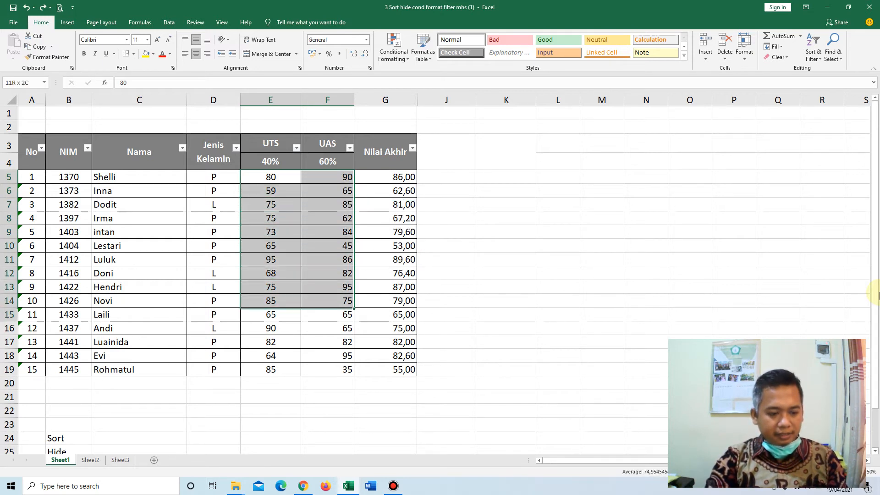
pyautogui.hotkey('shift', 'Down')
pyautogui.hotkey('shift', 'Down')
pyautogui.hotkey('shift', 'Down')
pyautogui.hotkey('shift', 'Down')
pyautogui.hotkey('shift', 'Down')
pyautogui.press('Delete')
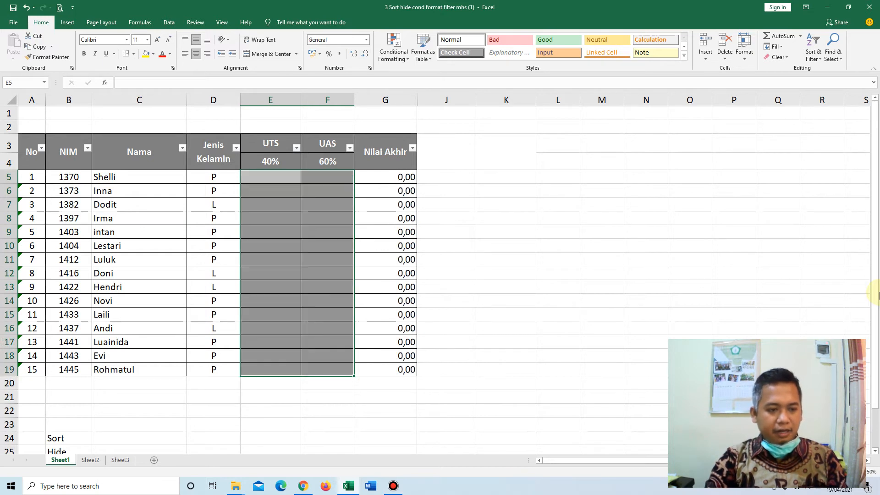
pyautogui.press('Right')
pyautogui.press('Left')
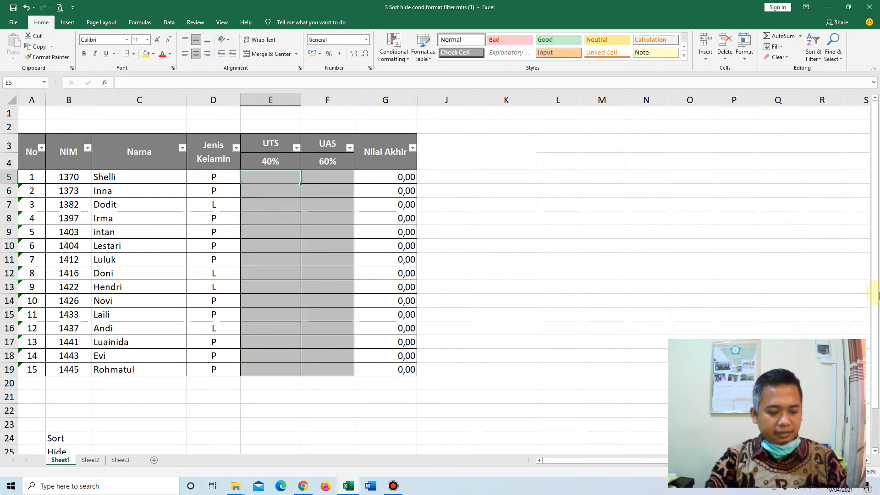
# Undo the clearing of the UTS and UAS scores in E5:F19.
pyautogui.hotkey('ctrl', 'z')
pyautogui.press('Right')
pyautogui.press('Right')
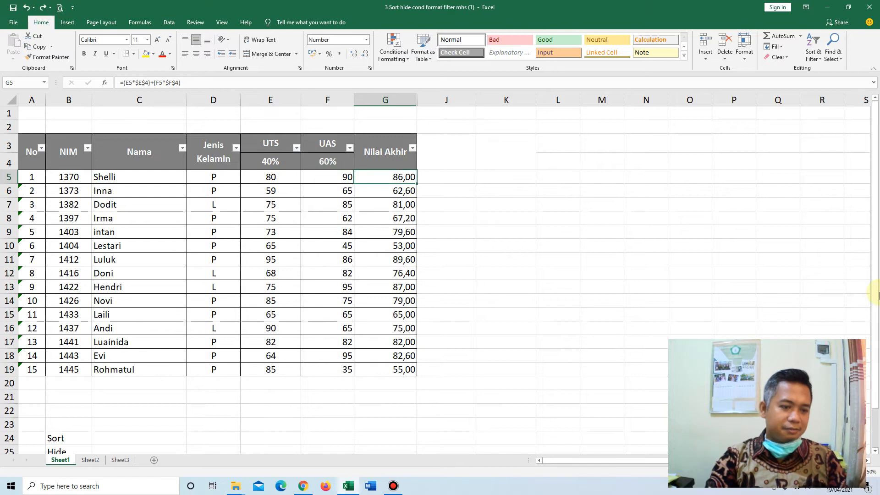
pyautogui.press('Left')
pyautogui.press('Left')
pyautogui.press('Left')
pyautogui.press('Left')
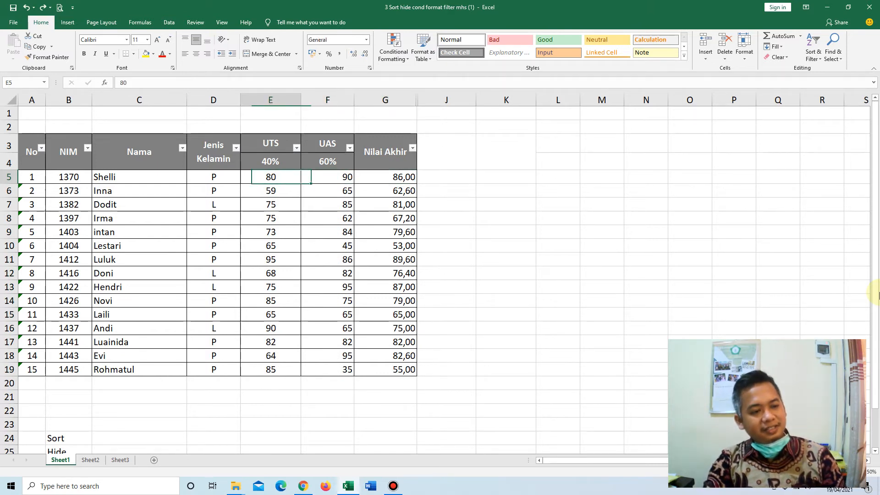
pyautogui.press('Right')
pyautogui.press('Right')
pyautogui.press('Right')
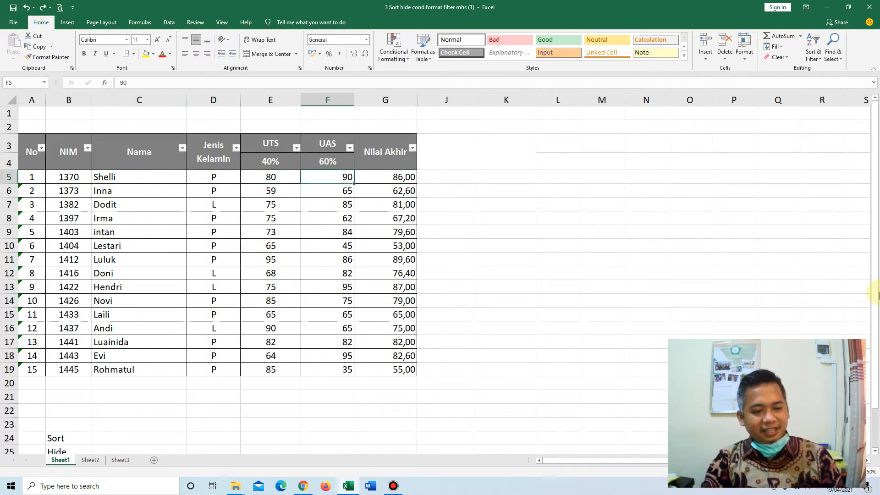
# Create a conditional formatting rule on the scores and final grades in E5:G19 for cell values between 0 and 74.
pyautogui.press('Home')
pyautogui.press('Right')
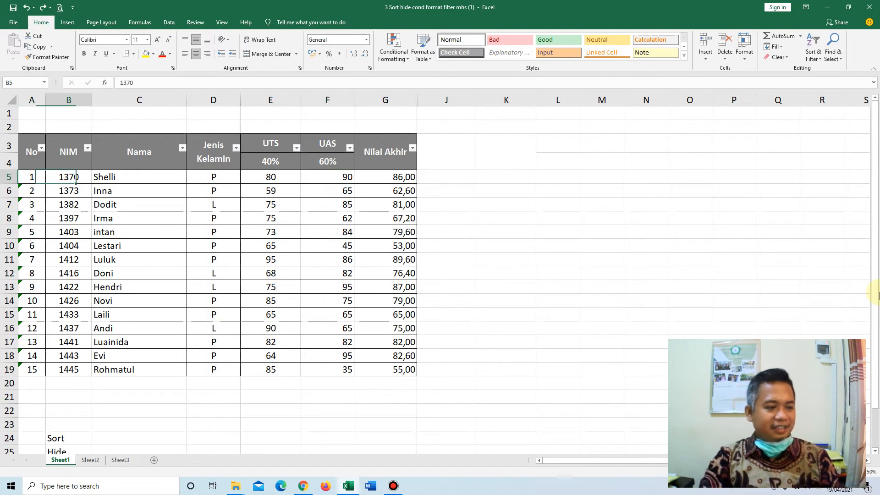
pyautogui.hotkey('shift', 'Right')
pyautogui.hotkey('shift', 'Right')
pyautogui.hotkey('shift', 'Right')
pyautogui.hotkey('shift', 'Right')
pyautogui.hotkey('shift', 'Right')
pyautogui.hotkey('shift', 'Down')
pyautogui.hotkey('shift', 'Down')
pyautogui.press('Right')
pyautogui.press('Right')
pyautogui.press('Right')
pyautogui.hotkey('shift', 'Right')
pyautogui.hotkey('shift', 'Right')
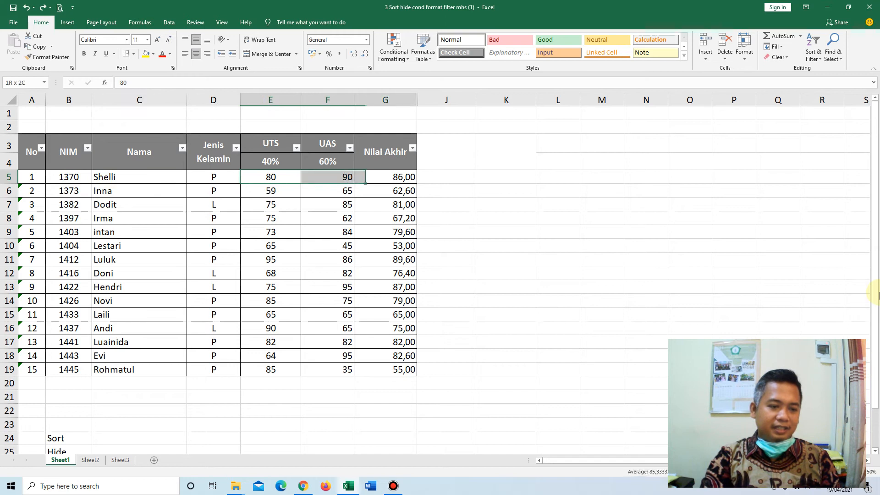
pyautogui.hotkey('shift', 'Down')
pyautogui.hotkey('shift', 'Down')
pyautogui.hotkey('shift', 'Down')
pyautogui.hotkey('shift', 'Down')
pyautogui.hotkey('shift', 'Down')
pyautogui.hotkey('shift', 'Down')
pyautogui.hotkey('shift', 'Down')
pyautogui.hotkey('shift', 'Down')
pyautogui.hotkey('shift', 'Down')
pyautogui.hotkey('shift', 'Down')
pyautogui.hotkey('shift', 'Down')
pyautogui.hotkey('shift', 'Down')
pyautogui.hotkey('shift', 'Down')
pyautogui.hotkey('shift', 'Down')
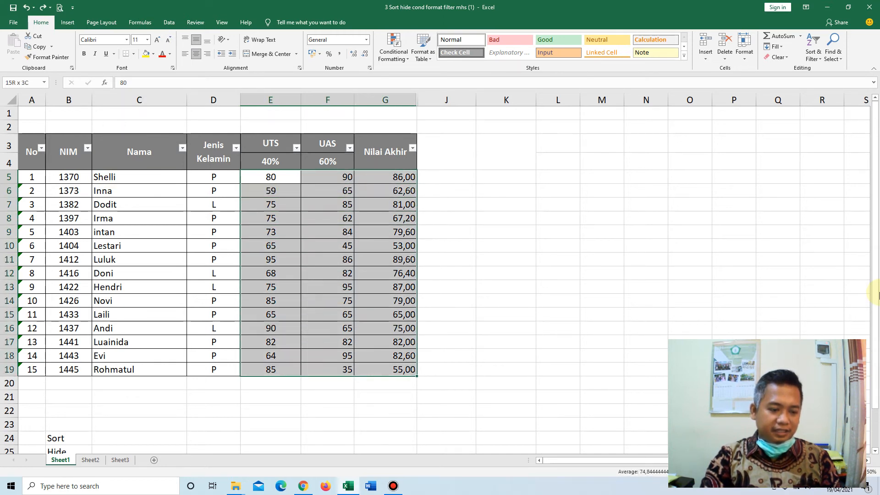
pyautogui.click(394, 51)
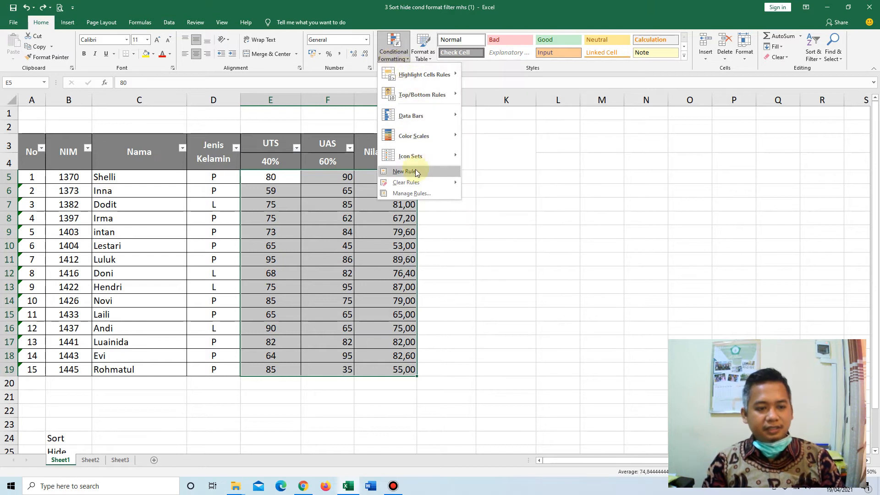
pyautogui.click(405, 172)
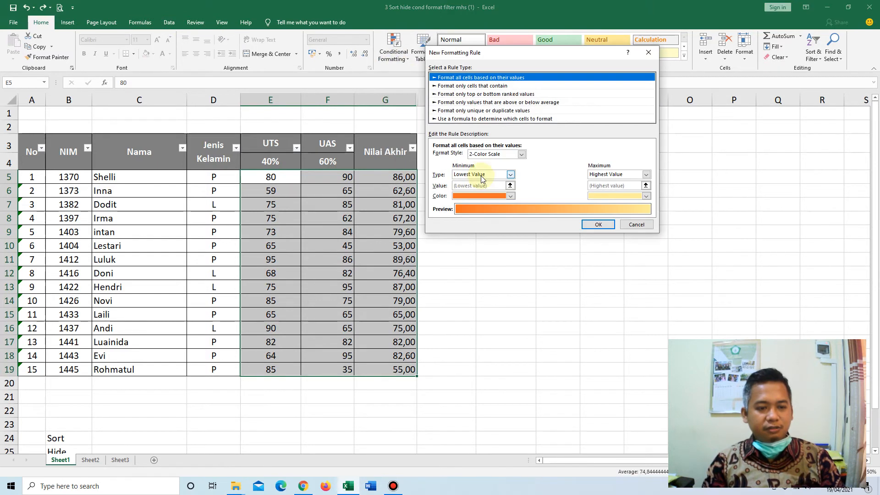
pyautogui.click(489, 87)
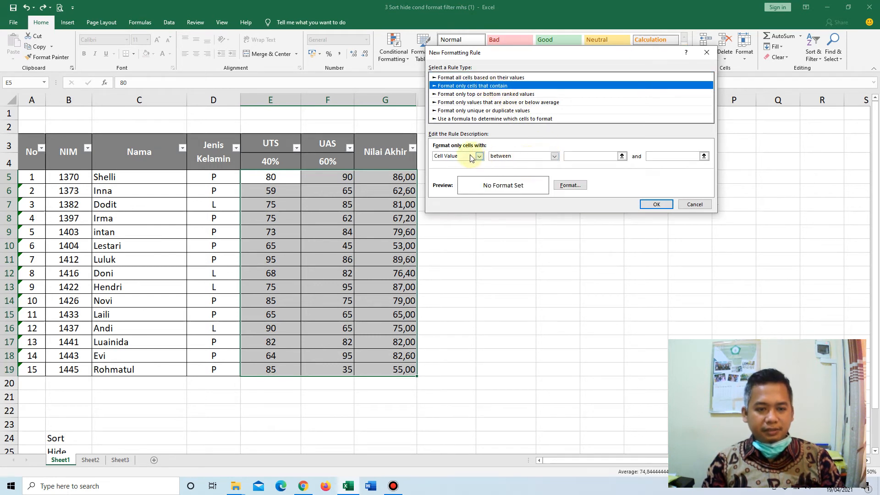
pyautogui.click(592, 159)
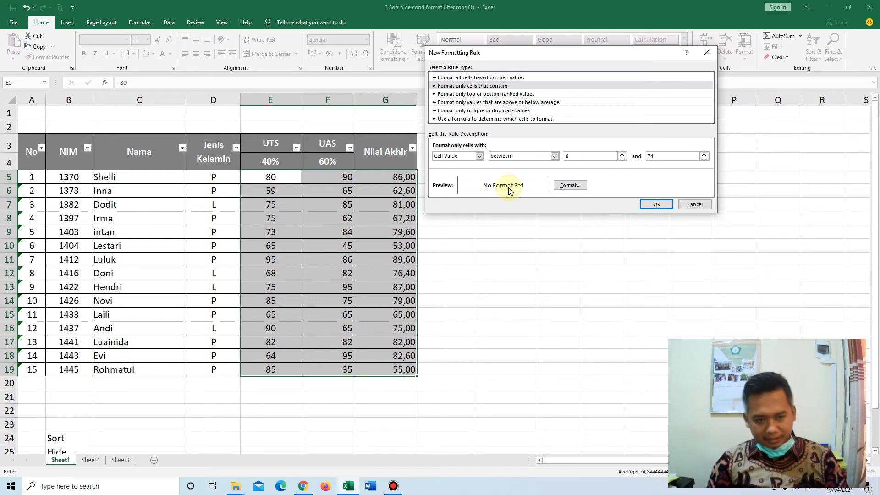
# Format the rule's matching cells with a bold red font and apply the rule.
pyautogui.click(568, 186)
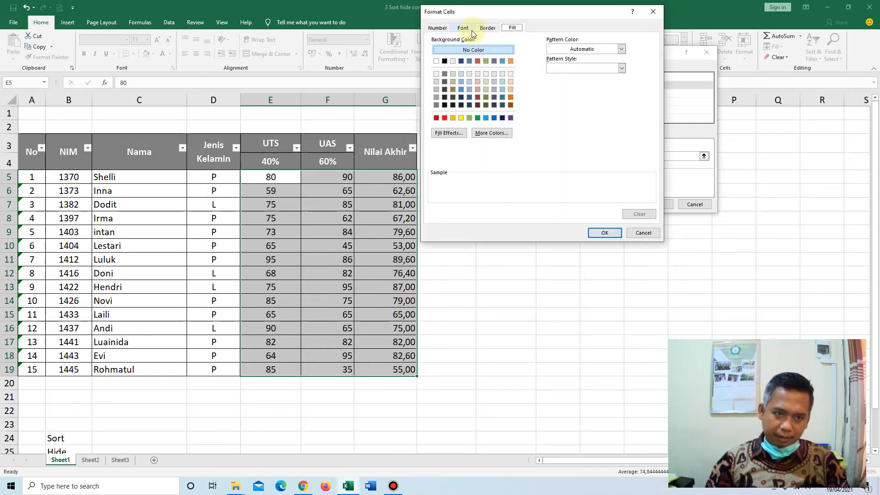
pyautogui.click(466, 32)
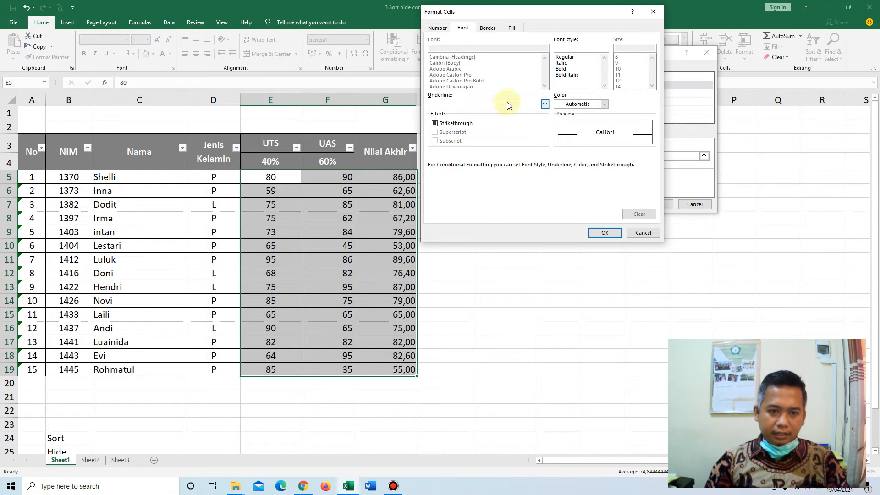
pyautogui.click(564, 69)
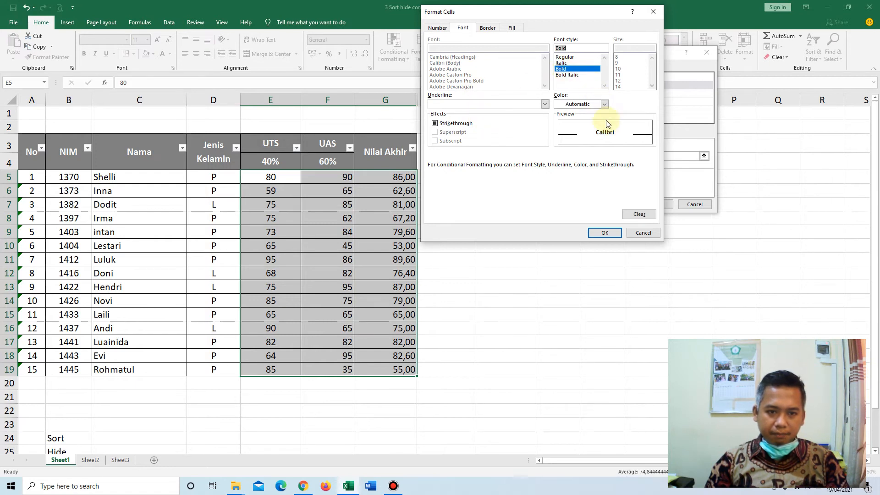
pyautogui.click(604, 105)
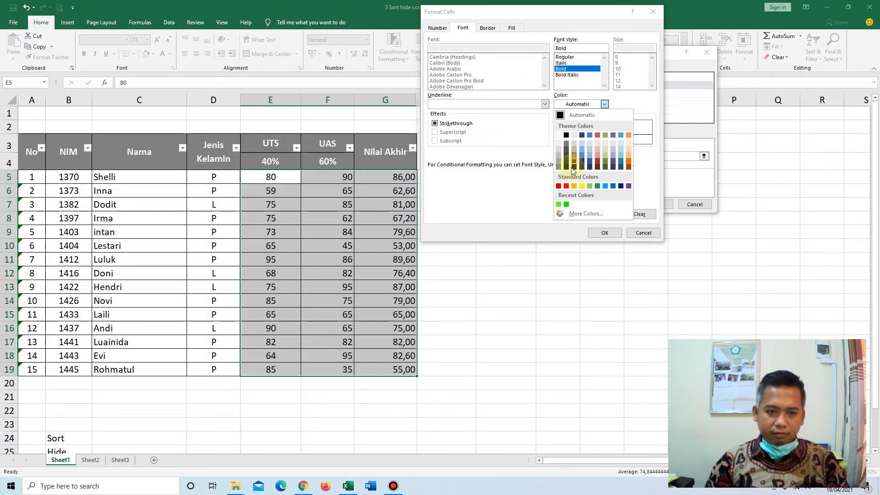
pyautogui.click(566, 186)
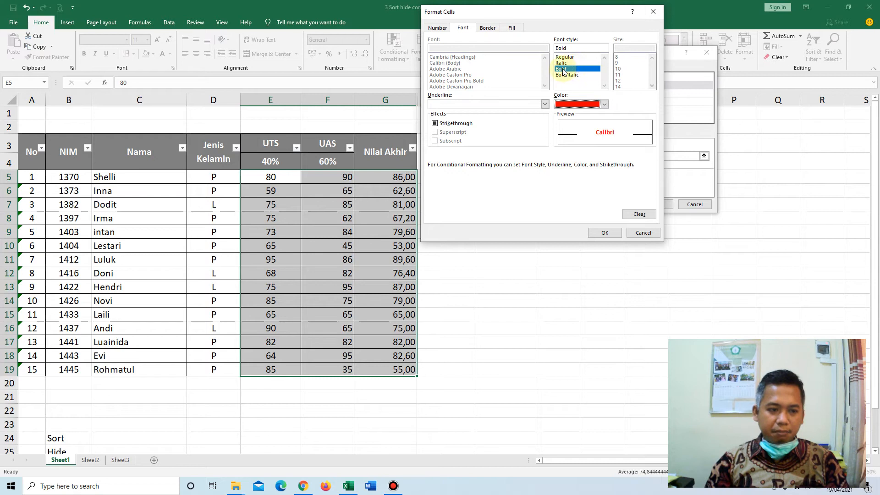
pyautogui.click(605, 233)
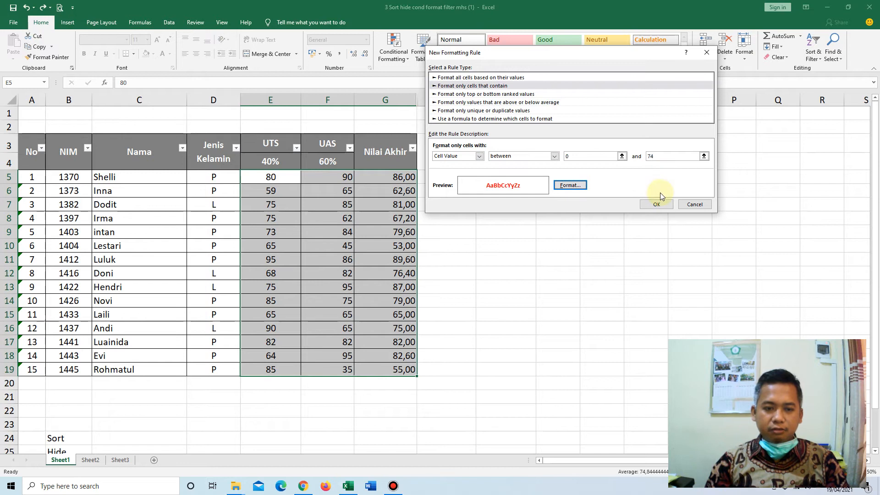
pyautogui.click(654, 203)
pyautogui.click(505, 234)
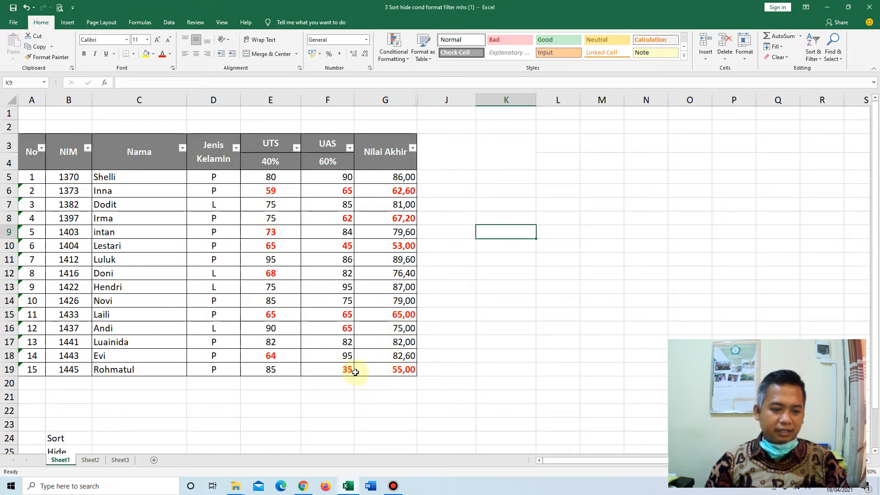
# Test the 0 to 74 rule by entering 50 as the UTS score in E16, and undo the entry.
pyautogui.click(401, 330)
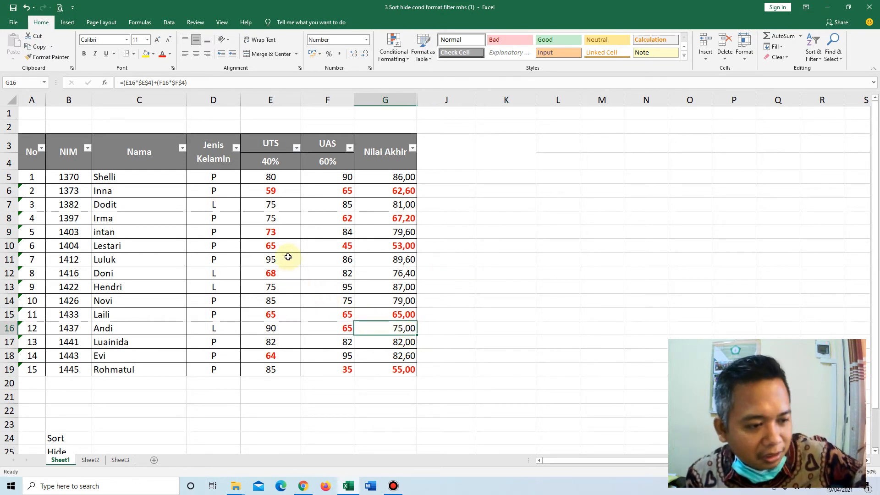
pyautogui.moveTo(271, 177); pyautogui.dragTo(352, 243)
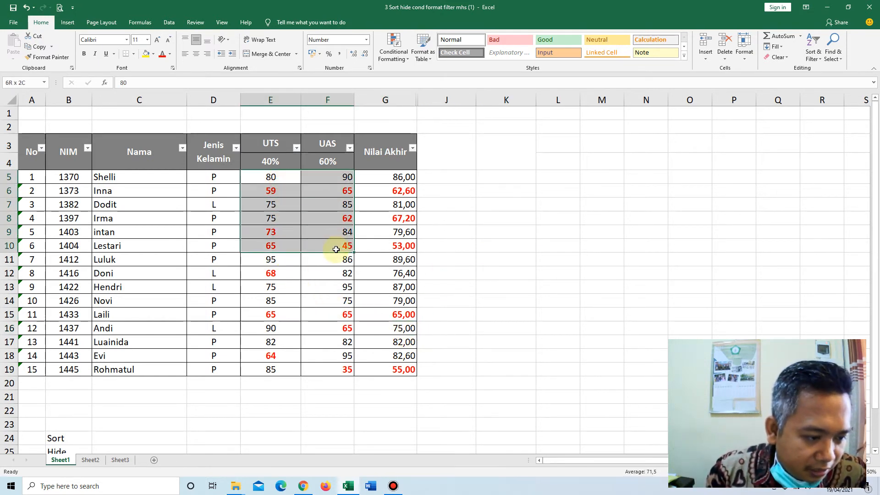
pyautogui.press('Down')
pyautogui.press('Down')
pyautogui.press('Up')
pyautogui.press('Down')
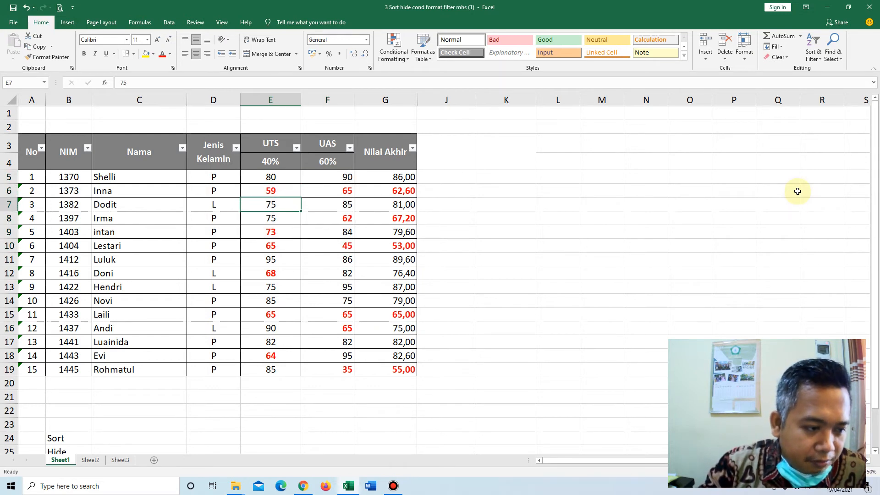
pyautogui.press('Down')
pyautogui.press('Down')
pyautogui.press('Down')
pyautogui.press('Down')
pyautogui.press('Down')
pyautogui.press('Down')
pyautogui.press('Down')
pyautogui.press('Down')
pyautogui.press('Down')
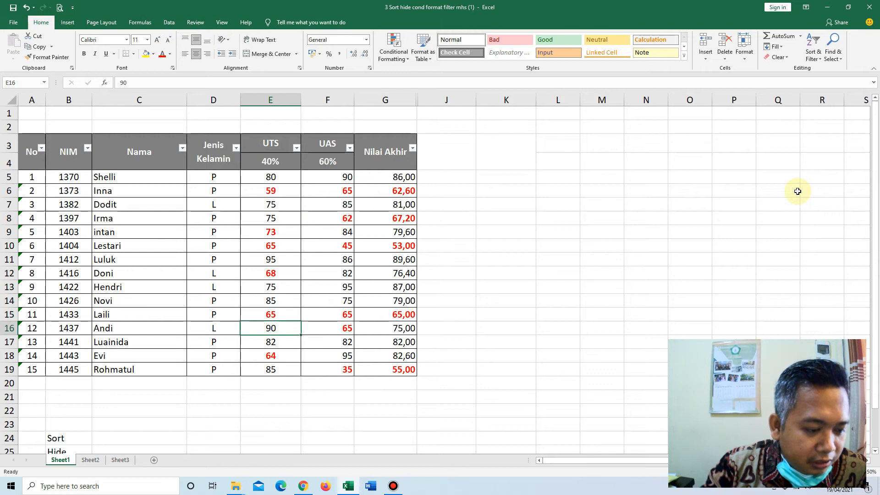
pyautogui.write('50')
pyautogui.press('Return')
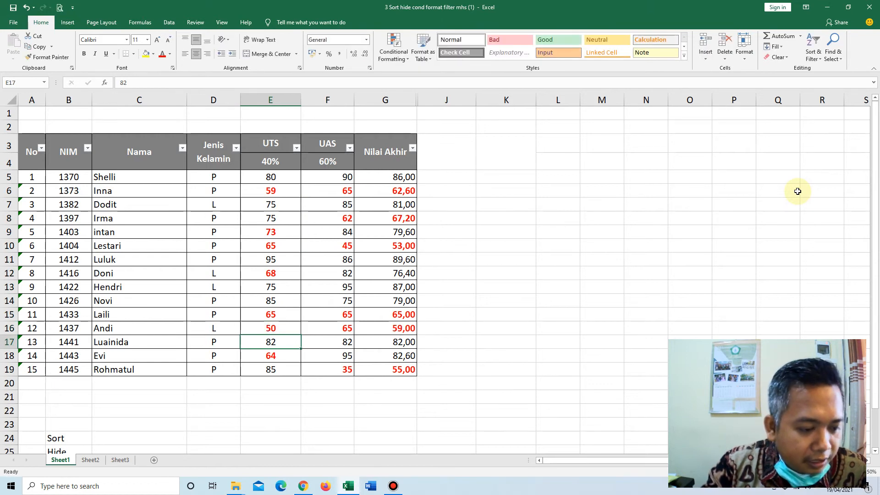
pyautogui.hotkey('ctrl', 'z')
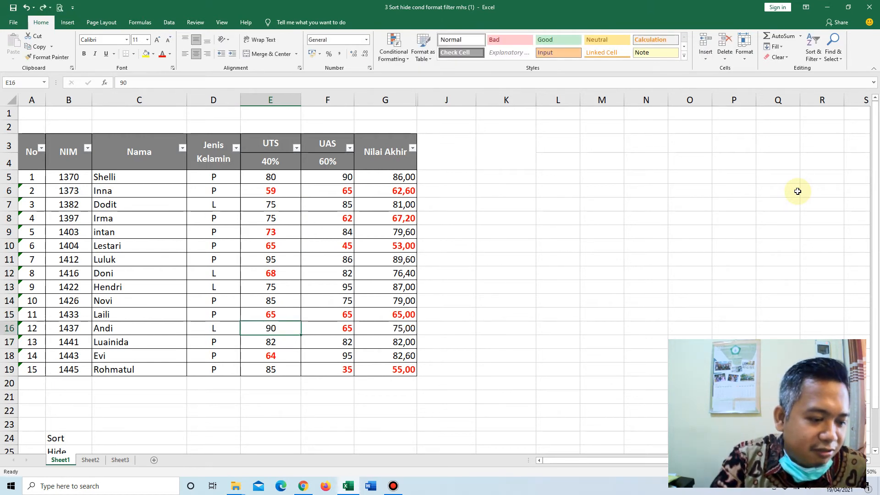
# Examine the UTS, UAS and Nilai Akhir columns to check which values the 0 to 74 rule highlights.
pyautogui.press('Up')
pyautogui.press('Up')
pyautogui.press('Up')
pyautogui.press('Up')
pyautogui.press('Up')
pyautogui.press('Up')
pyautogui.press('Up')
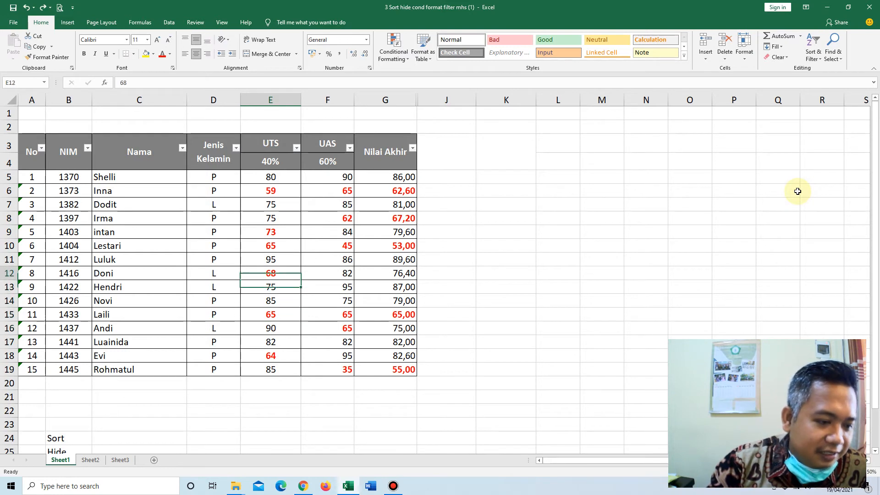
pyautogui.press('Up')
pyautogui.press('Up')
pyautogui.press('Up')
pyautogui.press('Up')
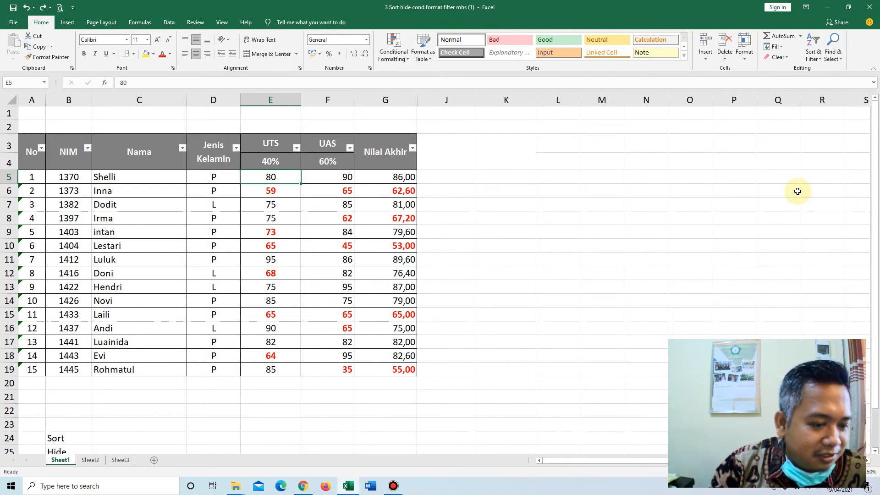
pyautogui.press('Down')
pyautogui.press('Down')
pyautogui.press('Down')
pyautogui.press('Down')
pyautogui.press('Right')
pyautogui.press('Right')
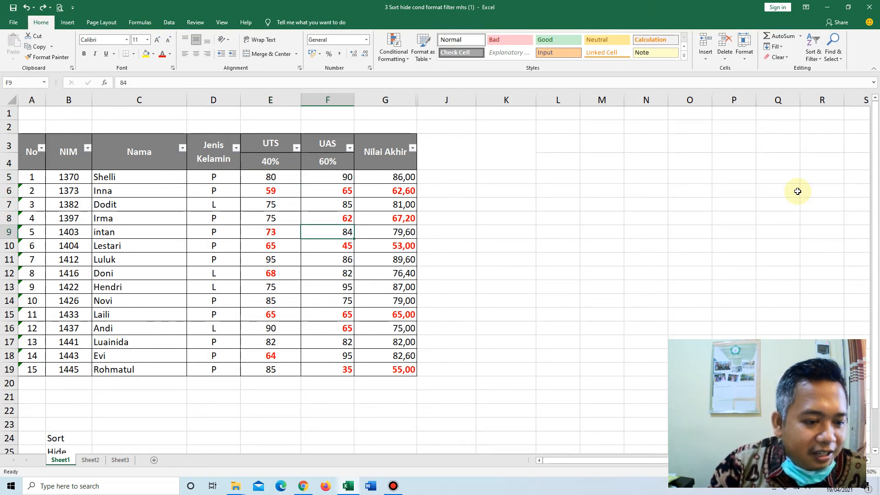
pyautogui.press('Down')
pyautogui.press('Down')
pyautogui.press('Down')
pyautogui.press('Down')
pyautogui.press('Down')
pyautogui.press('Down')
pyautogui.press('Down')
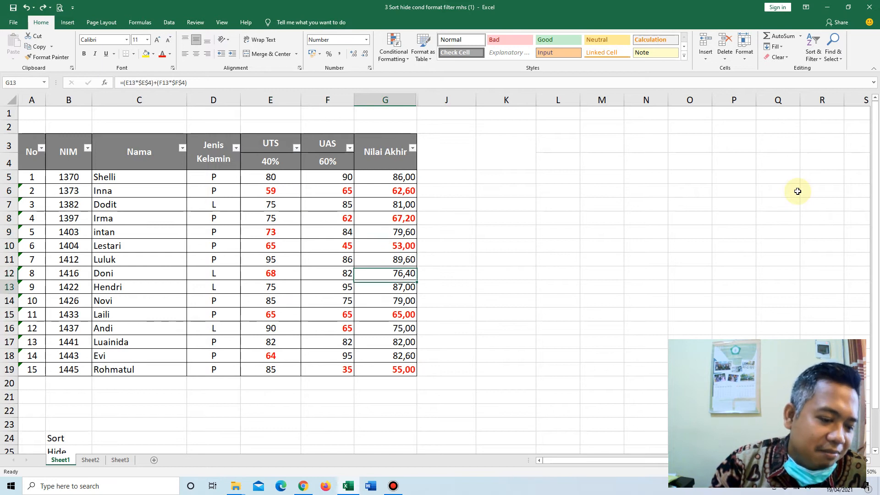
pyautogui.press('Up')
pyautogui.press('Up')
pyautogui.press('Up')
pyautogui.press('Up')
pyautogui.press('Up')
pyautogui.press('Up')
pyautogui.press('Up')
pyautogui.press('Up')
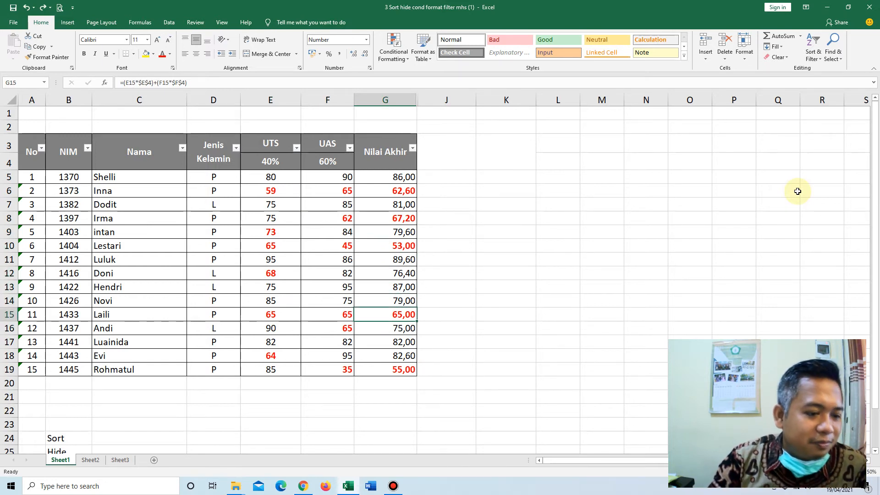
pyautogui.press('Up')
pyautogui.press('Up')
pyautogui.press('Up')
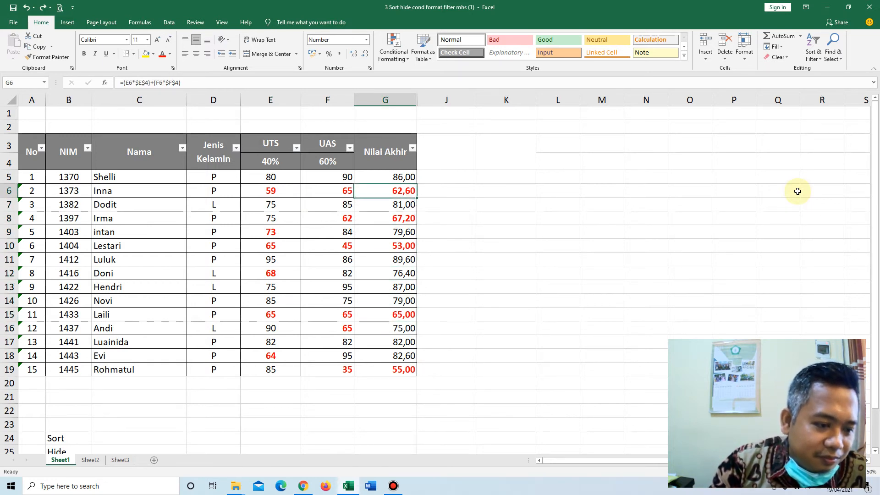
pyautogui.press('Left')
pyautogui.press('Left')
pyautogui.press('Right')
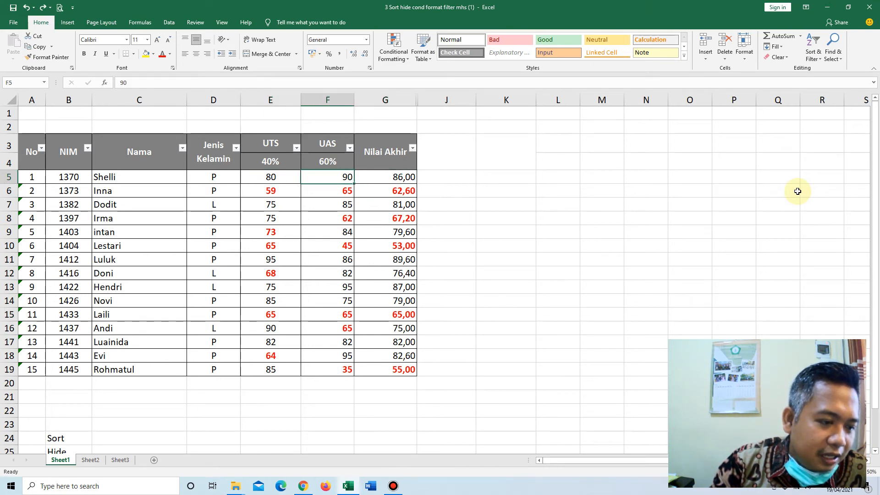
pyautogui.press('Right')
pyautogui.press('Left')
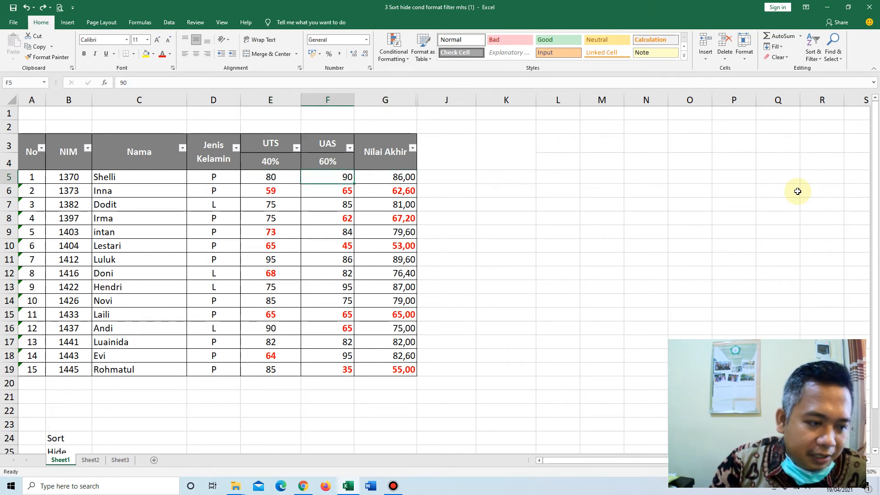
pyautogui.press('Left')
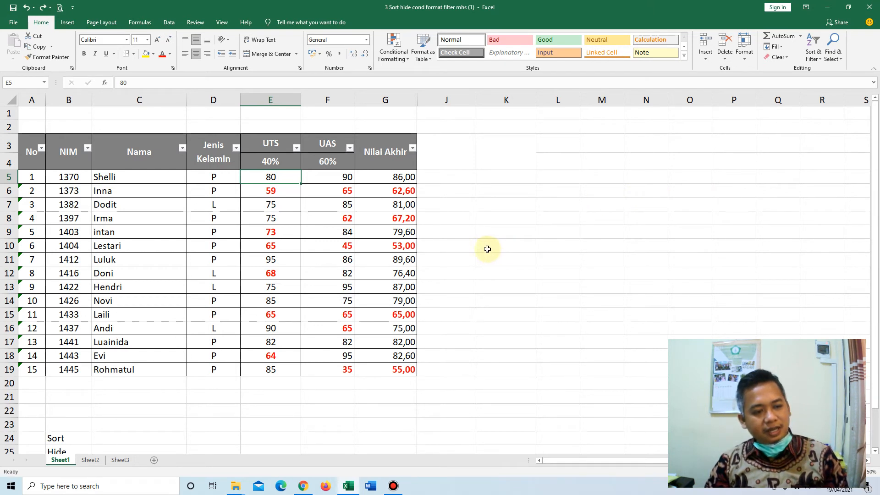
pyautogui.click(271, 191)
pyautogui.click(288, 177)
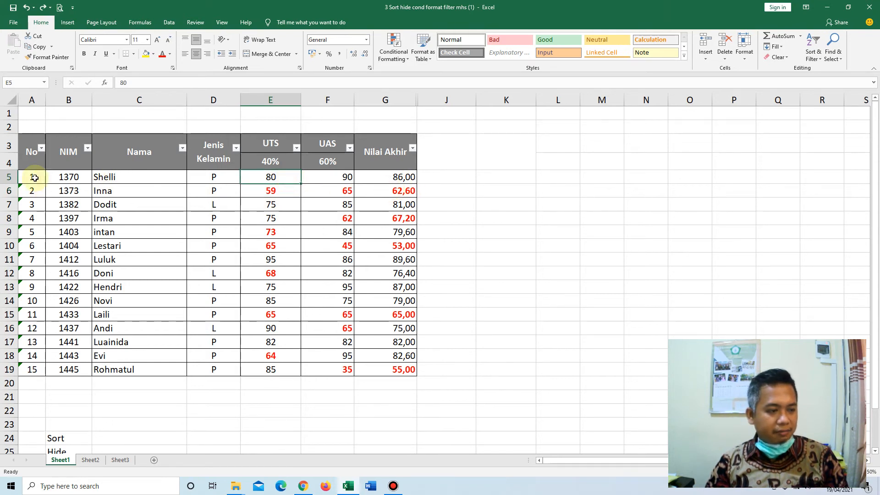
# Start a conditional formatting rule for the student rows A5:G19 that uses a formula to determine which cells to format.
pyautogui.moveTo(34, 178)
pyautogui.mouseDown()
pyautogui.moveTo(112, 199)
pyautogui.moveTo(364, 318)
pyautogui.moveTo(409, 372)
pyautogui.mouseUp()
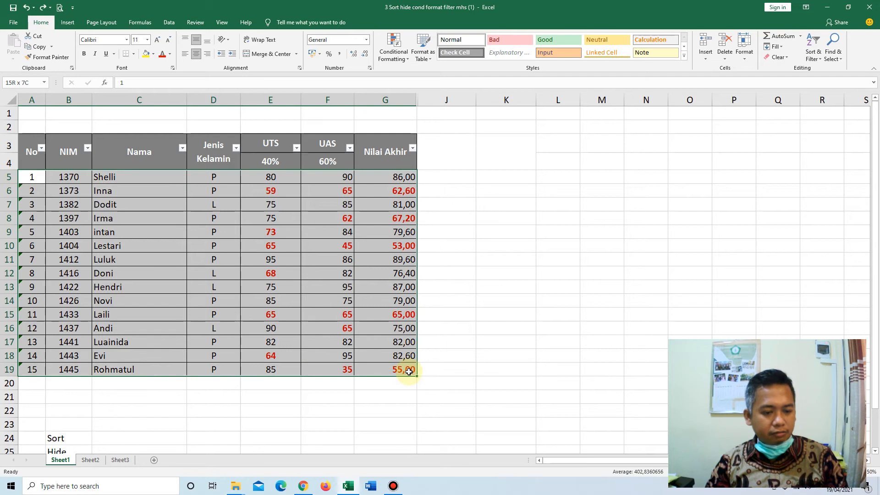
pyautogui.click(403, 58)
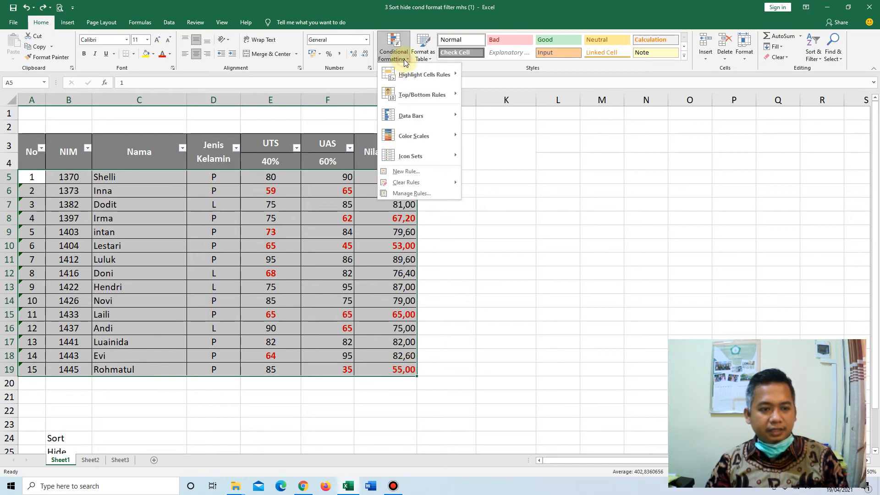
pyautogui.click(406, 171)
pyautogui.moveTo(556, 41); pyautogui.dragTo(605, 41)
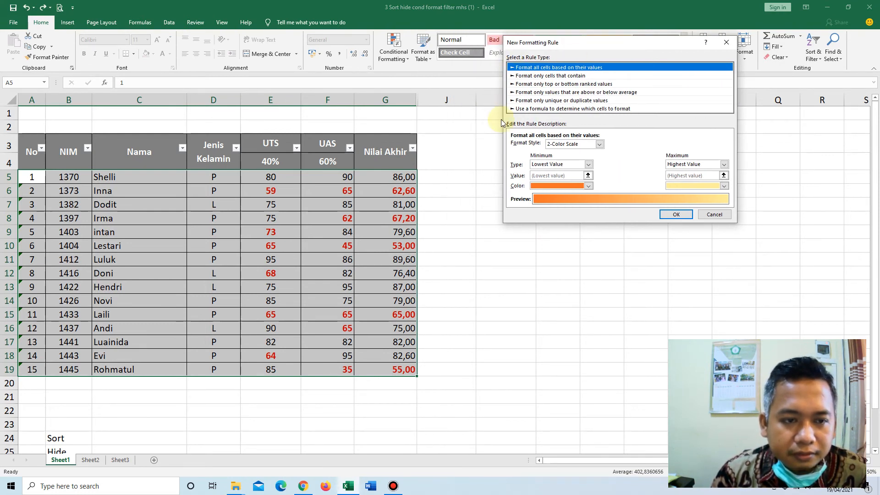
pyautogui.click(539, 110)
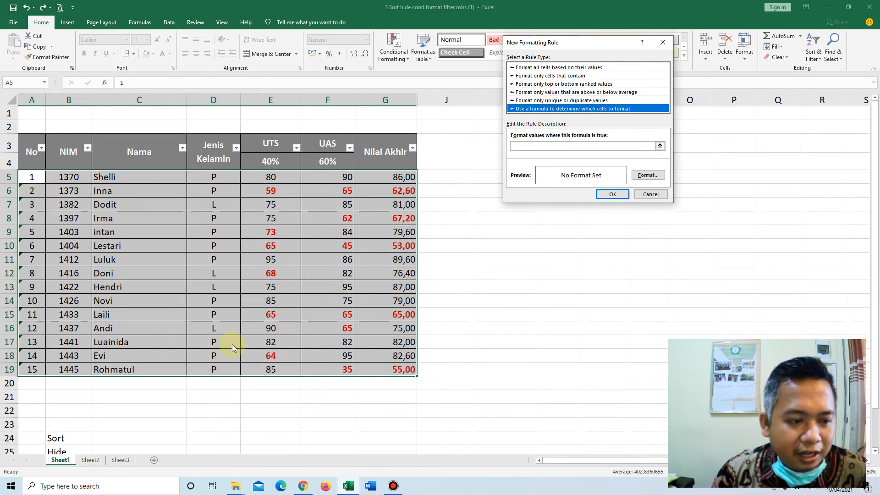
# Enter =$G5<75 as the rule's formula, with only the column of the Nilai Akhir reference locked.
pyautogui.click(535, 148)
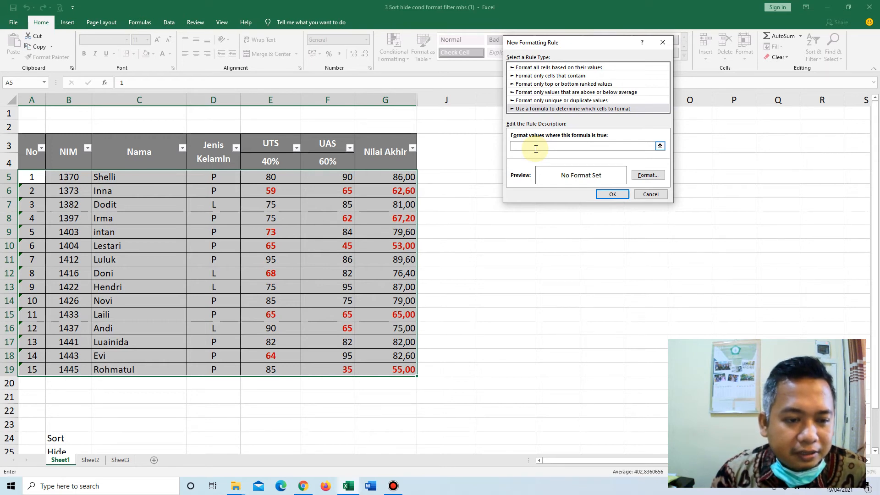
pyautogui.click(406, 177)
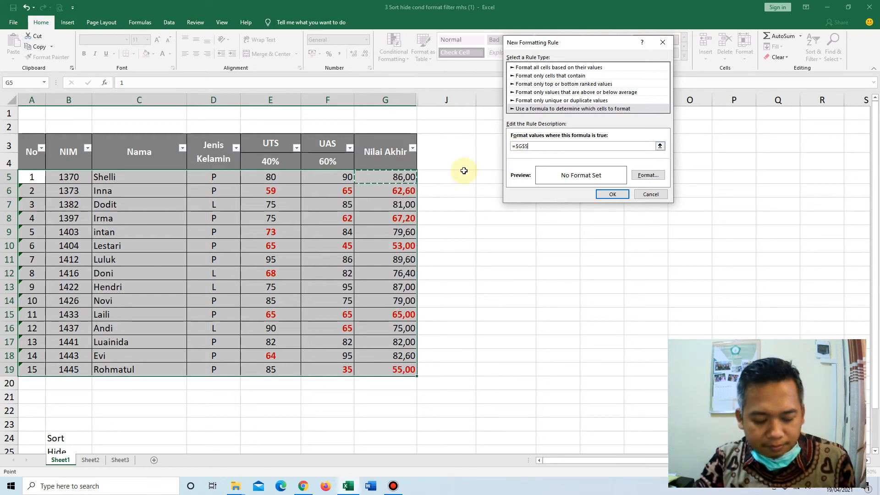
pyautogui.write('<75')
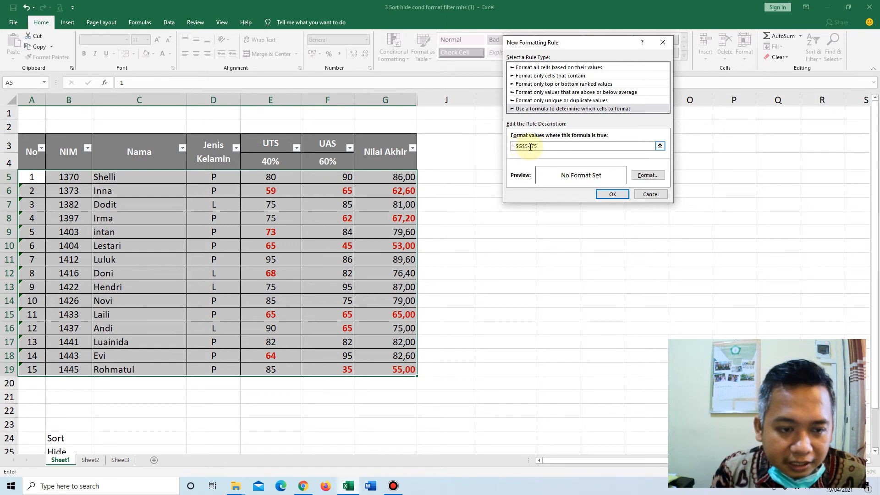
pyautogui.click(525, 146)
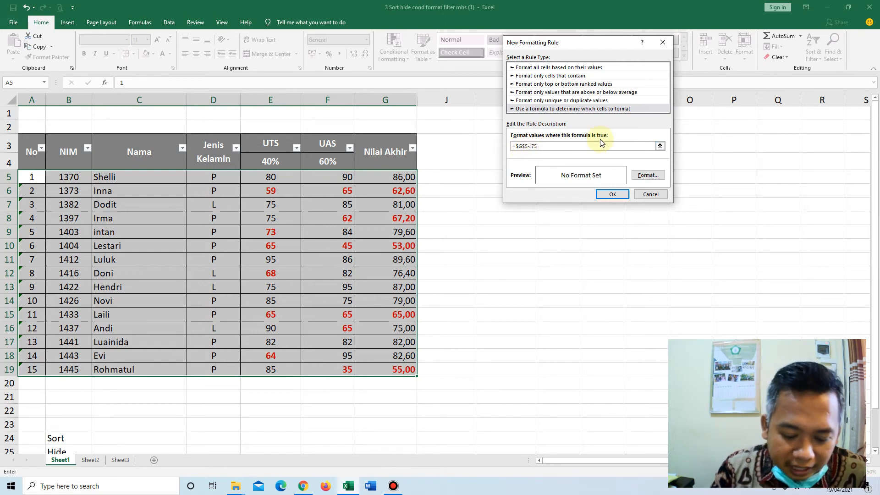
pyautogui.click(537, 148)
pyautogui.click(525, 146)
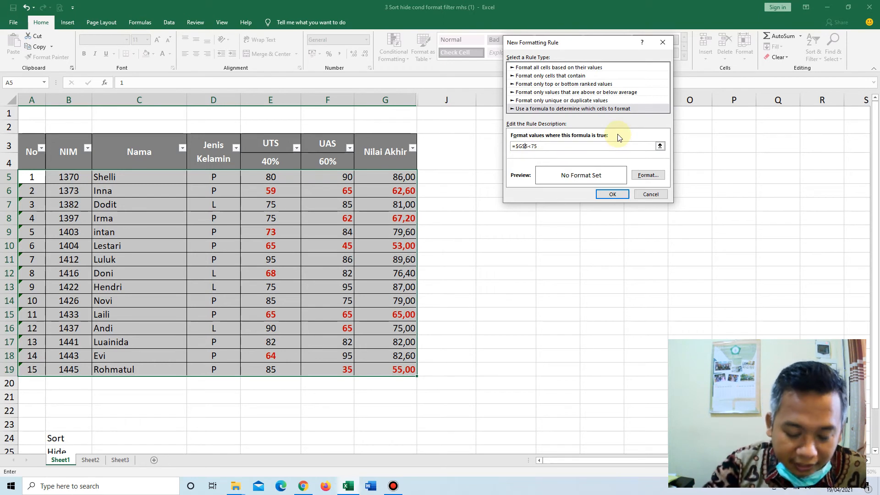
pyautogui.press('BackSpace')
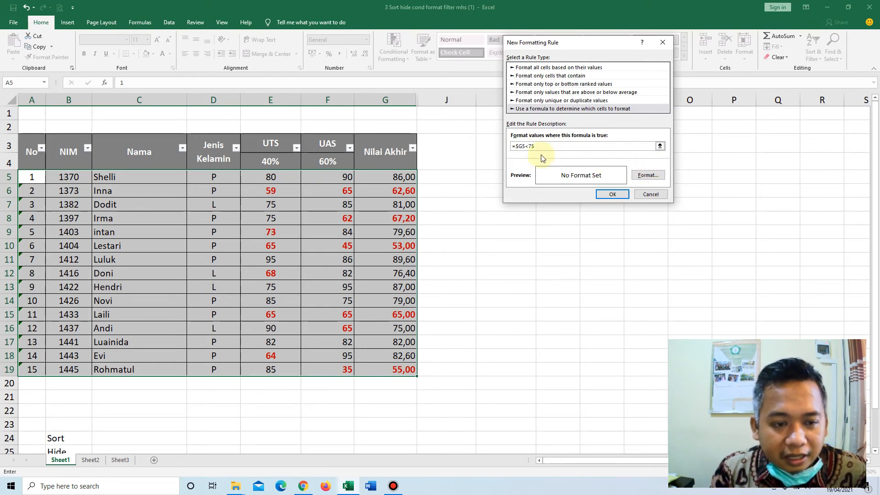
# Set the formula rule's format to a bold red font and look through the border and fill options.
pyautogui.click(655, 177)
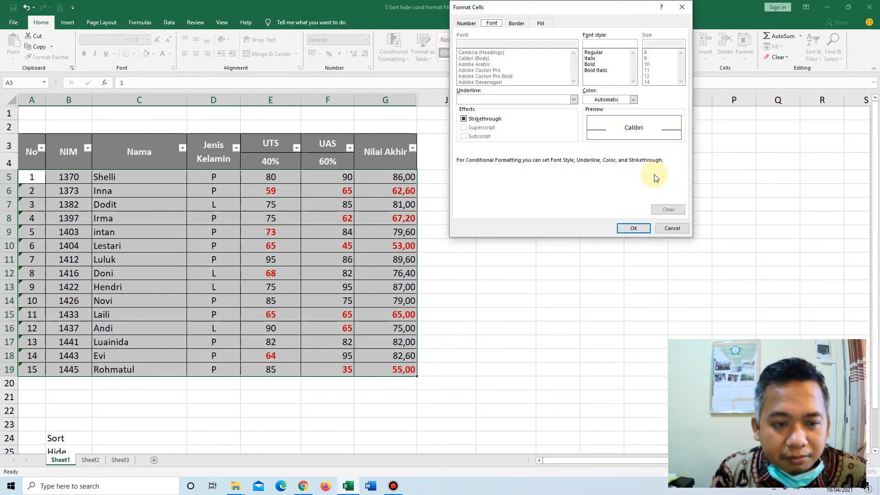
pyautogui.click(592, 64)
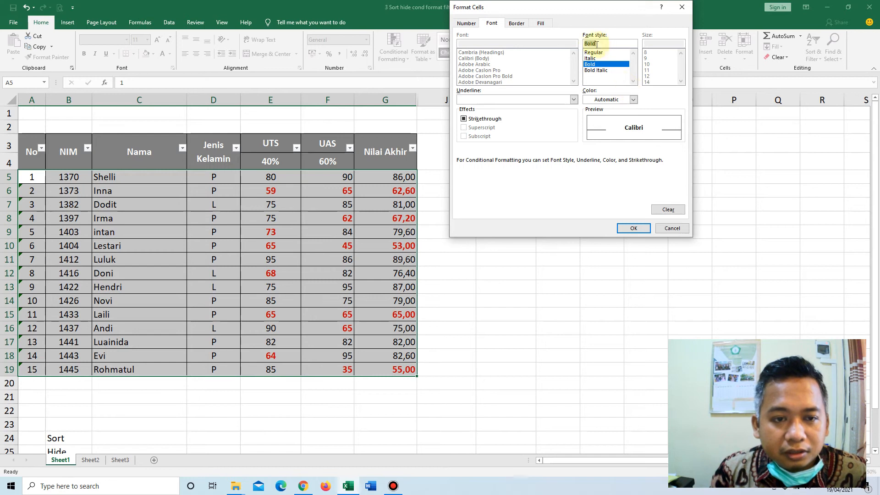
pyautogui.click(632, 100)
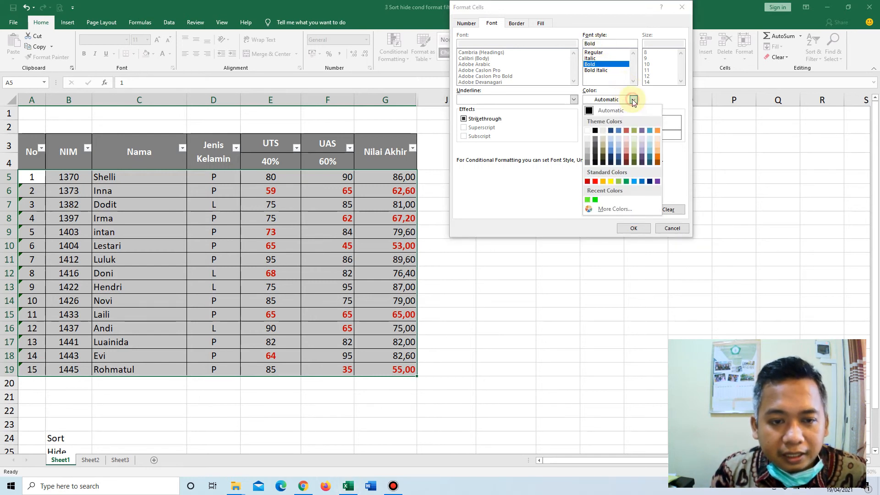
pyautogui.click(595, 182)
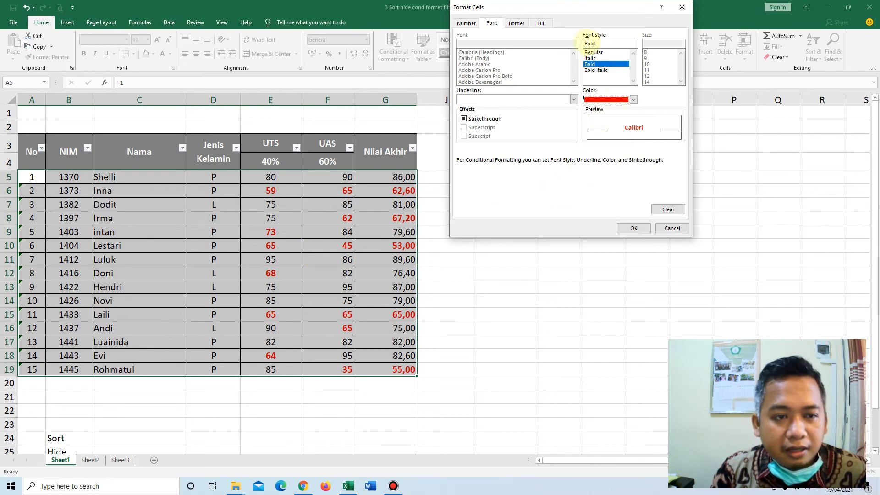
pyautogui.click(519, 24)
pyautogui.click(542, 26)
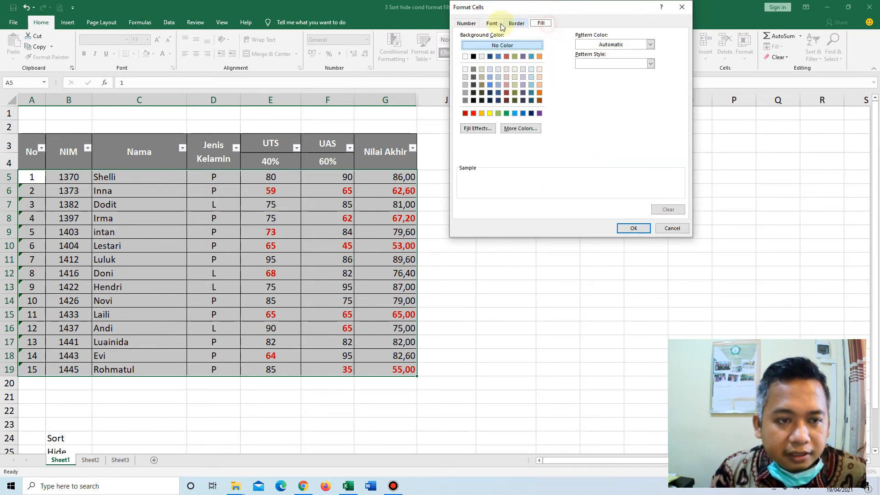
pyautogui.click(490, 26)
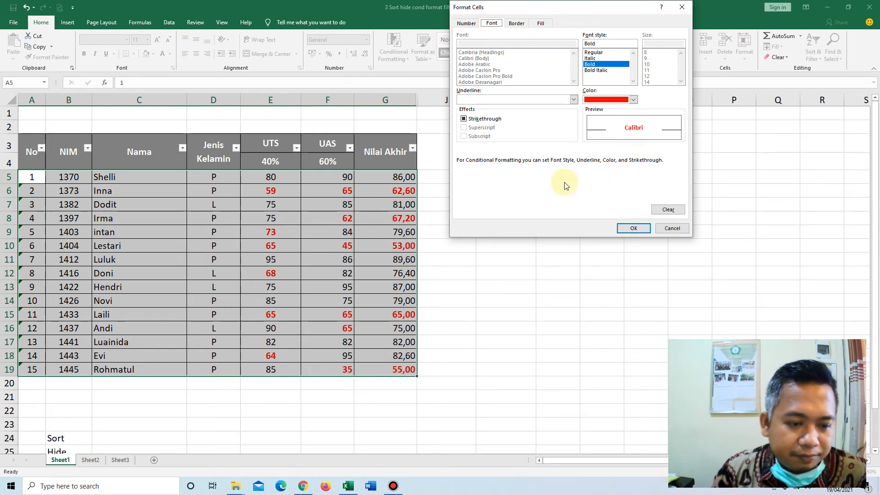
# Return the rule's font to regular style with automatic colour.
pyautogui.click(632, 99)
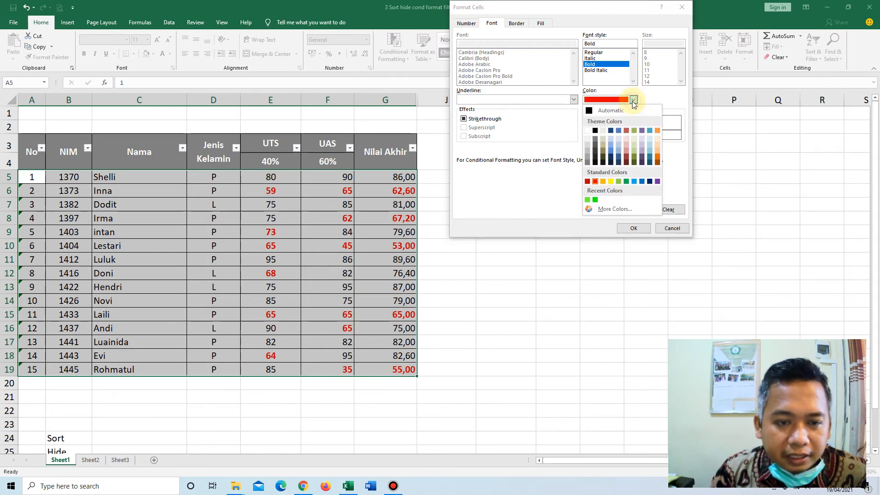
pyautogui.click(591, 112)
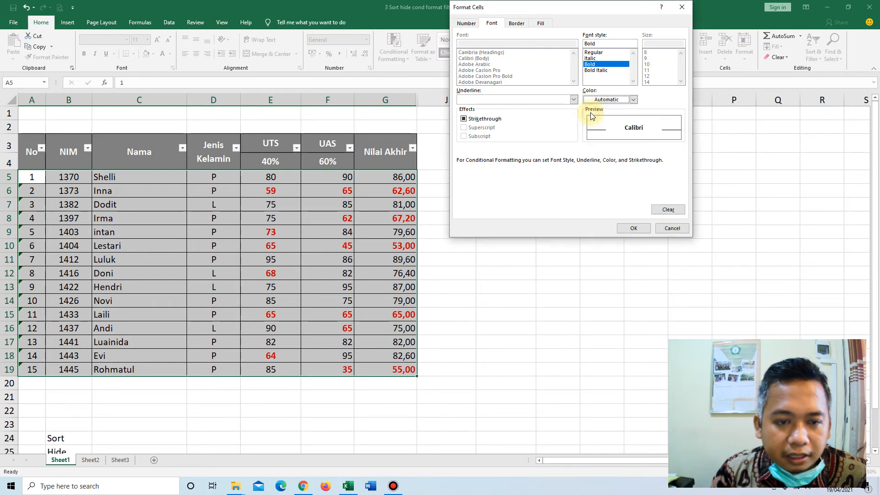
pyautogui.click(600, 64)
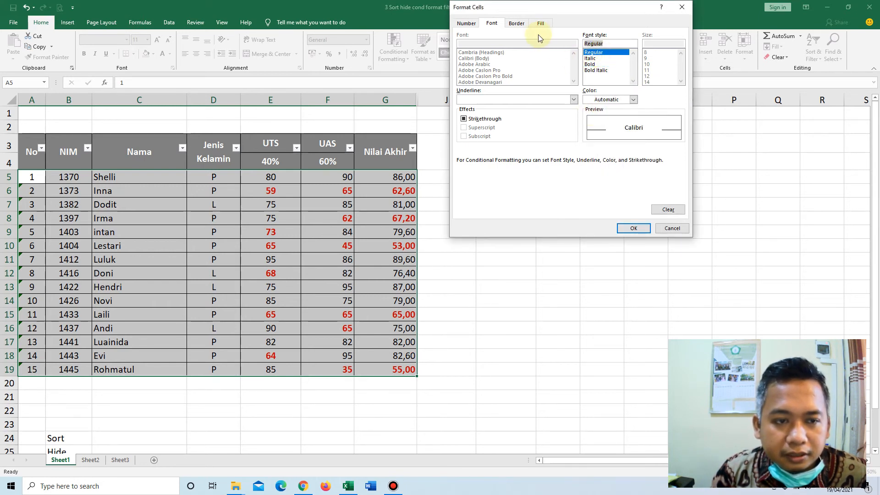
# Apply the formula rule to the student rows with a yellow fill, and undo it.
pyautogui.click(539, 23)
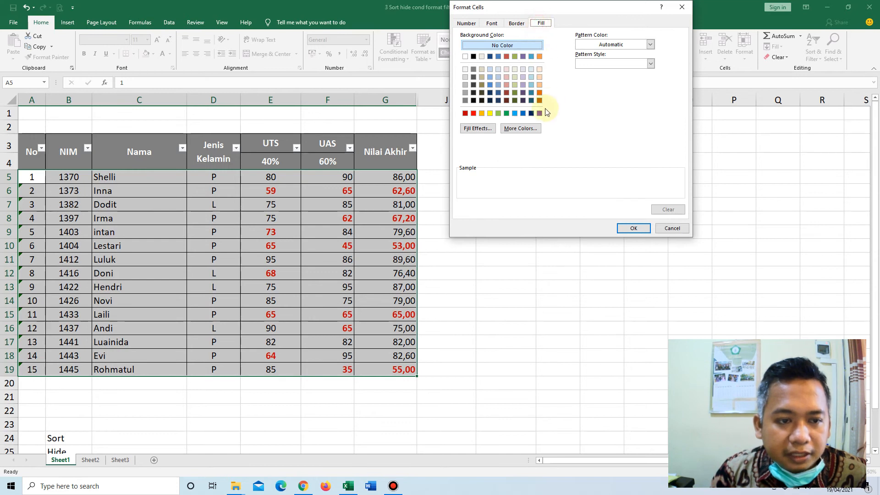
pyautogui.click(490, 114)
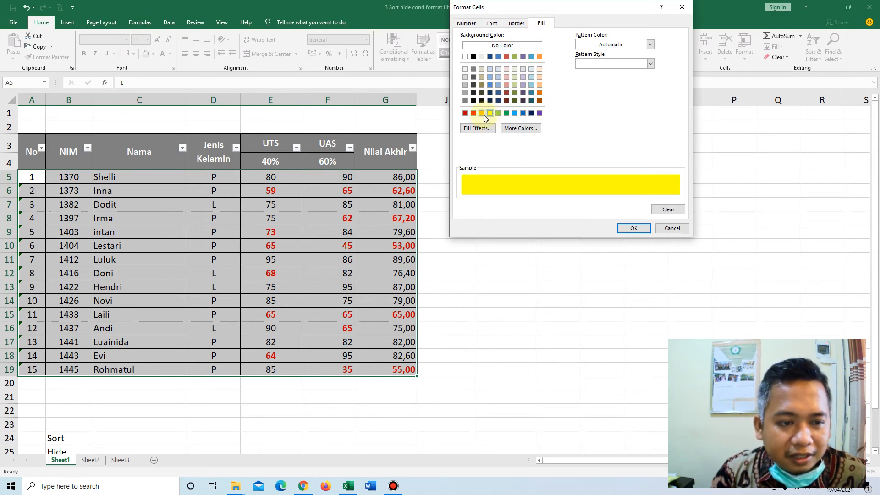
pyautogui.click(632, 232)
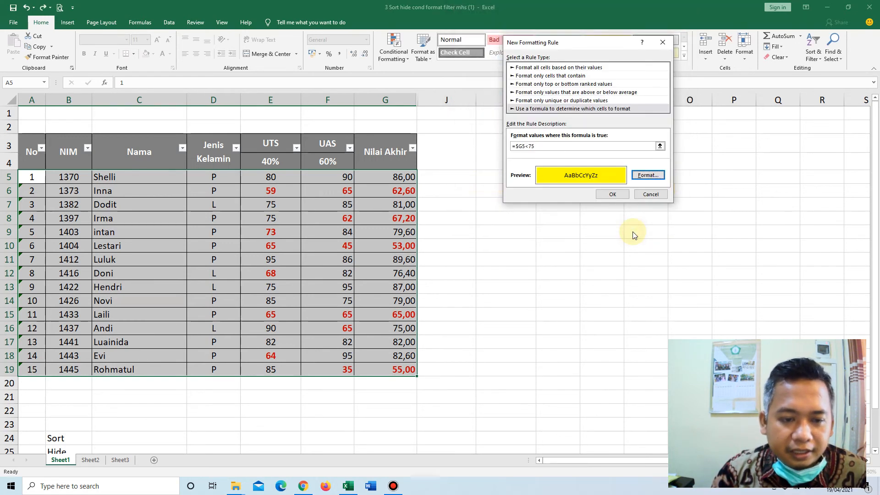
pyautogui.click(616, 194)
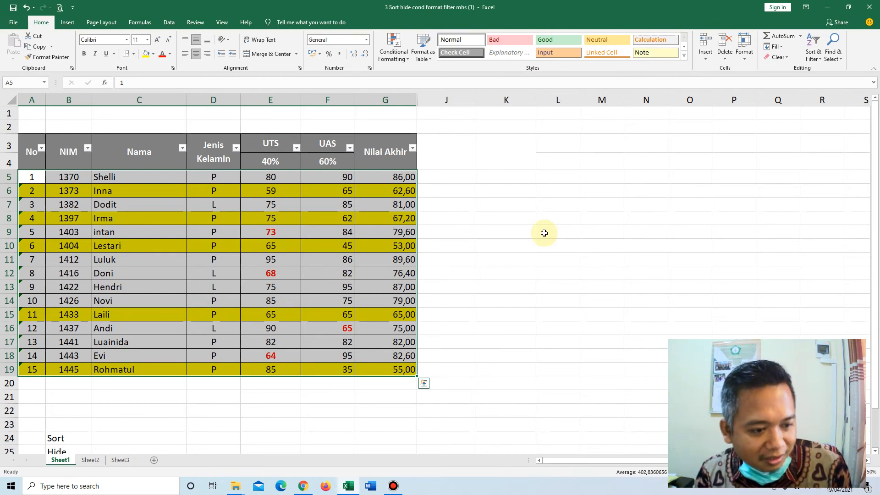
pyautogui.hotkey('ctrl', 'z')
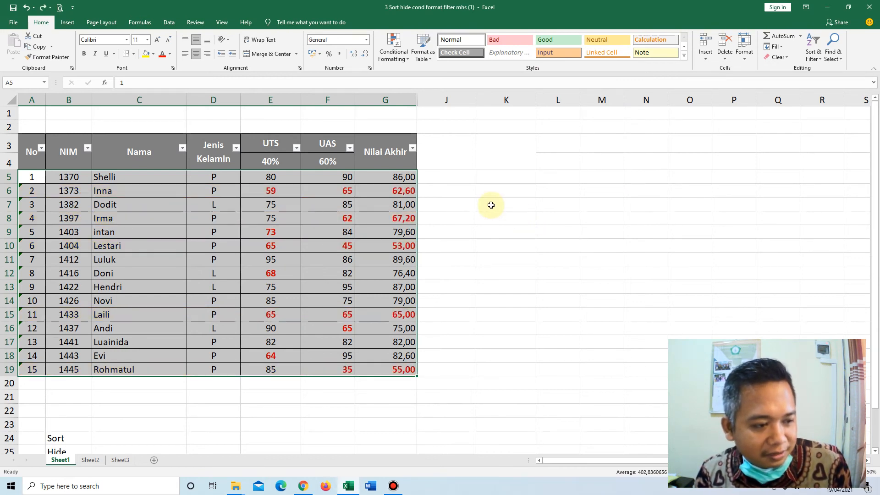
# Create the formula-based conditional formatting rule again for A5:G19 with the formula =$G5<75.
pyautogui.click(396, 57)
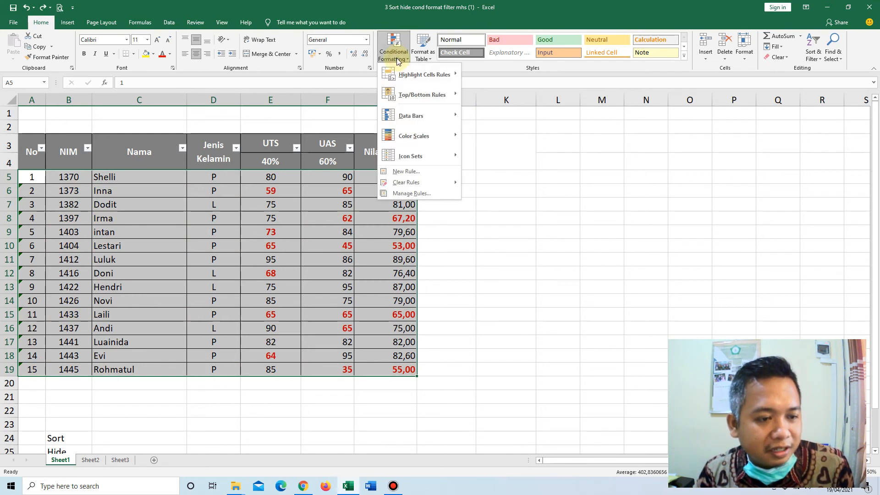
pyautogui.click(428, 169)
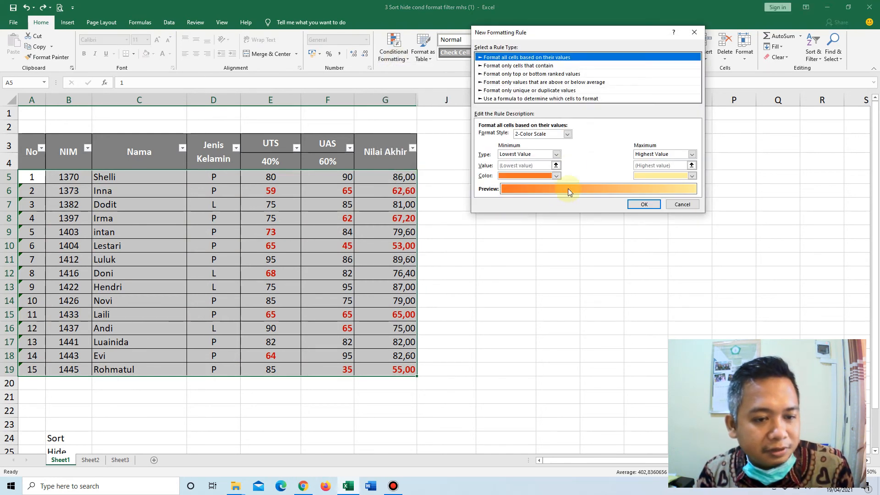
pyautogui.click(531, 98)
pyautogui.click(593, 137)
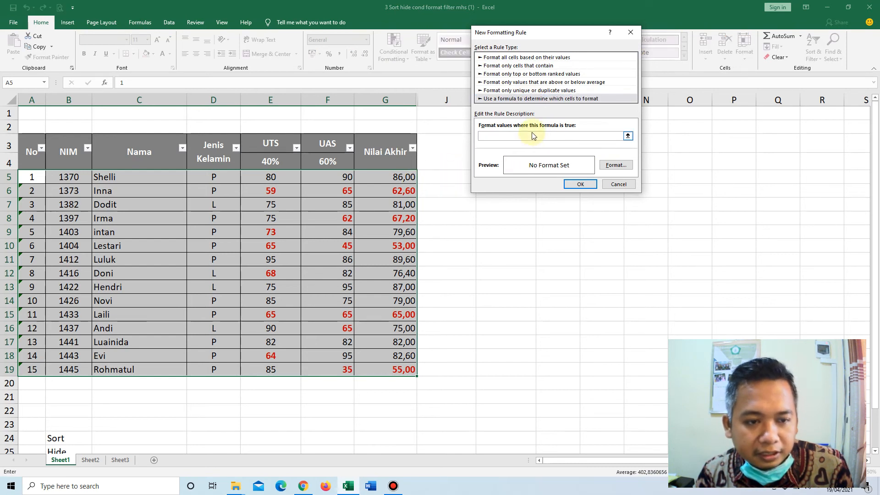
pyautogui.click(515, 98)
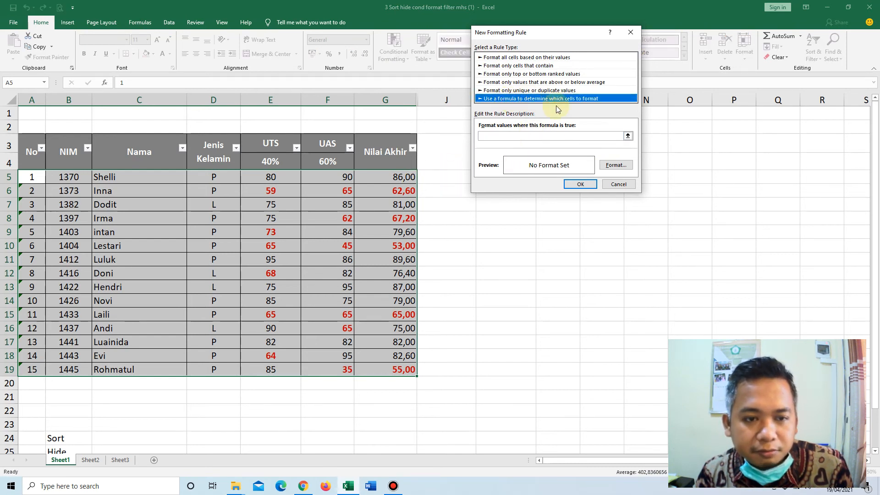
pyautogui.click(503, 136)
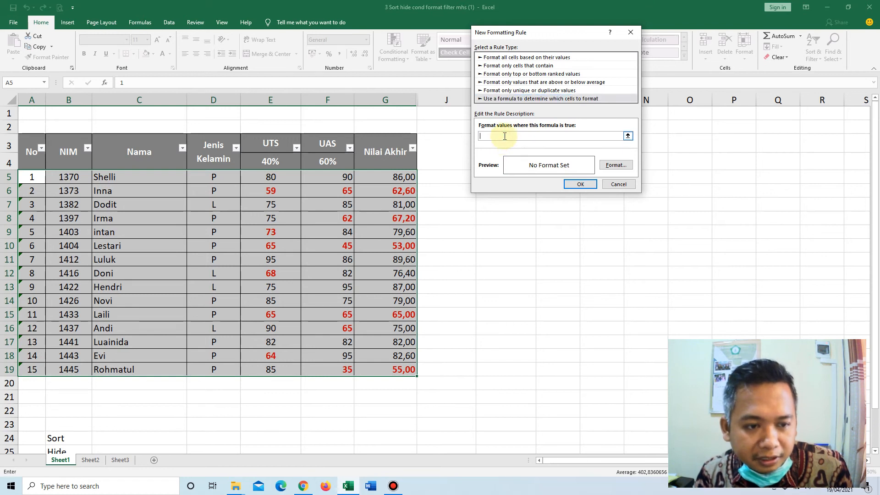
pyautogui.click(403, 177)
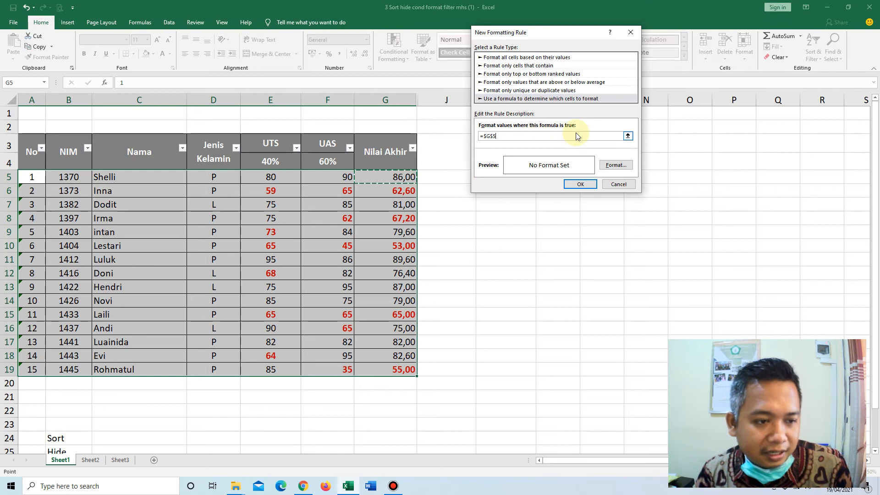
pyautogui.write('<75')
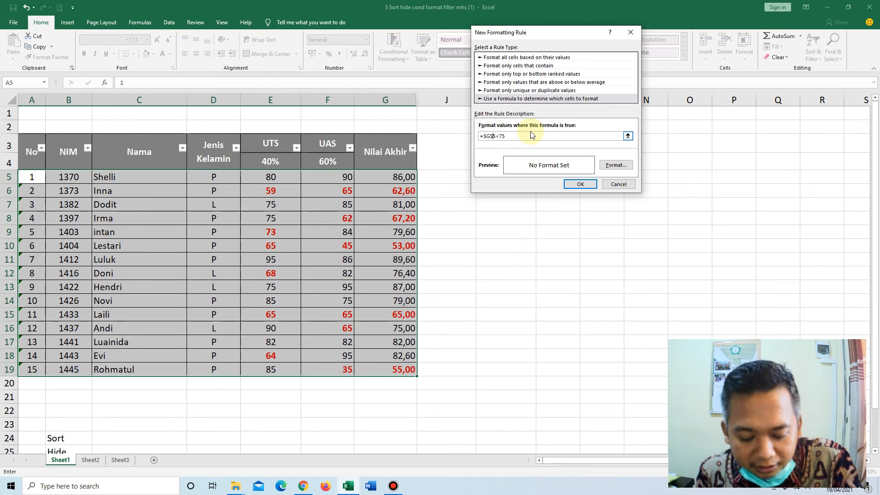
pyautogui.click(491, 136)
pyautogui.press('BackSpace')
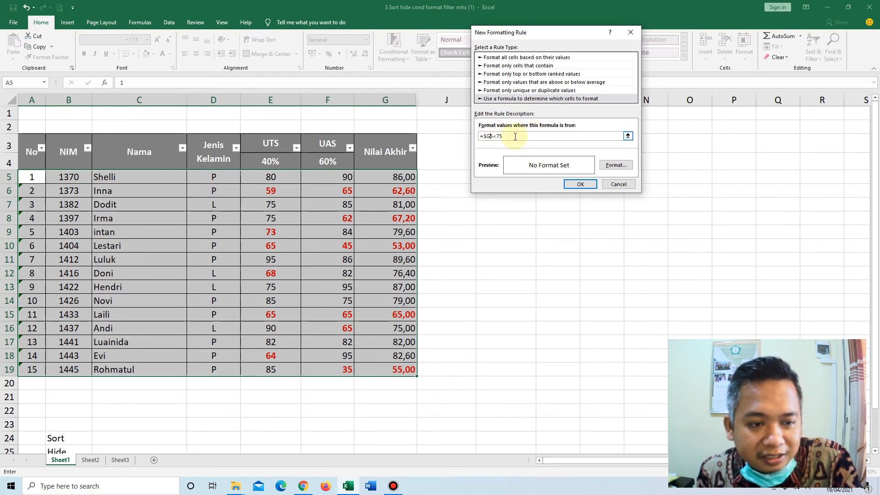
# Set a yellow fill as the formula rule's format and apply the rule to the student rows.
pyautogui.click(615, 167)
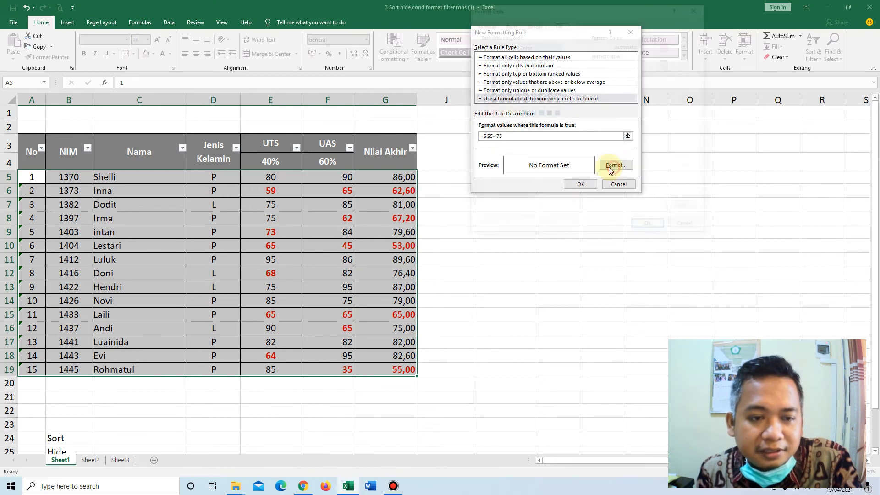
pyautogui.click(507, 113)
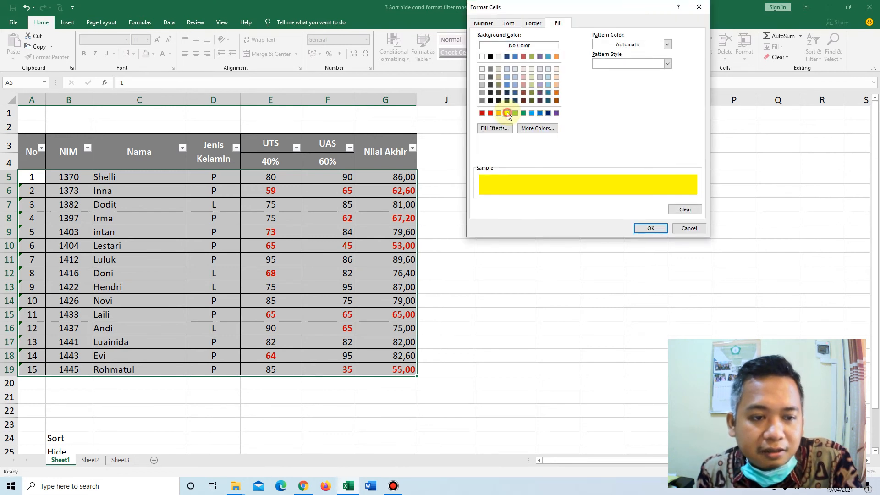
pyautogui.click(650, 228)
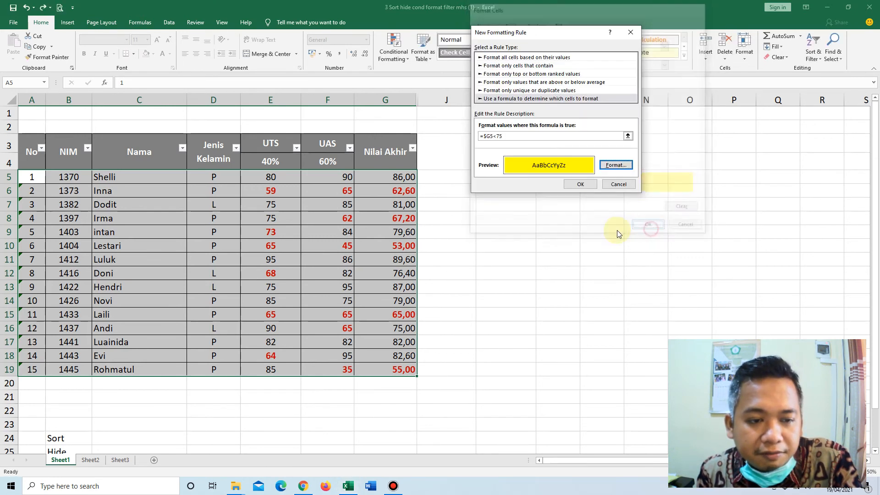
pyautogui.click(581, 184)
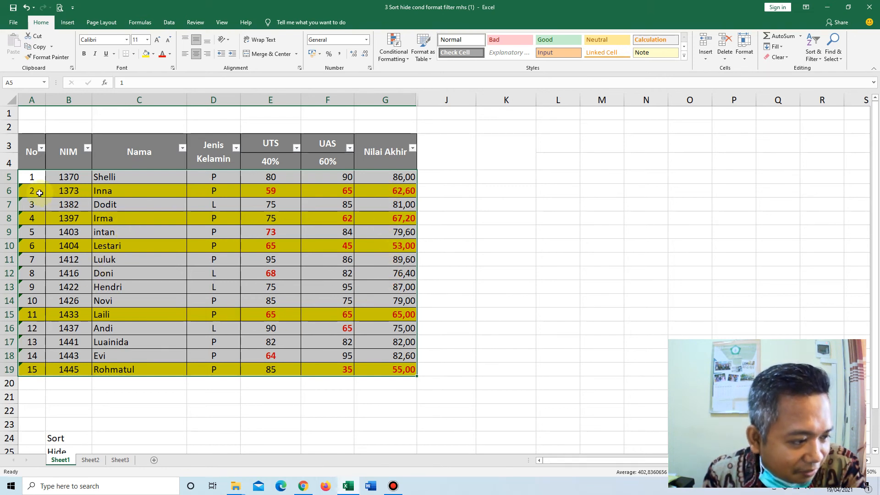
# Check the row highlighting against the Nilai Akhir values in rows 6 and 16 and the UTS score in row 18.
pyautogui.click(381, 191)
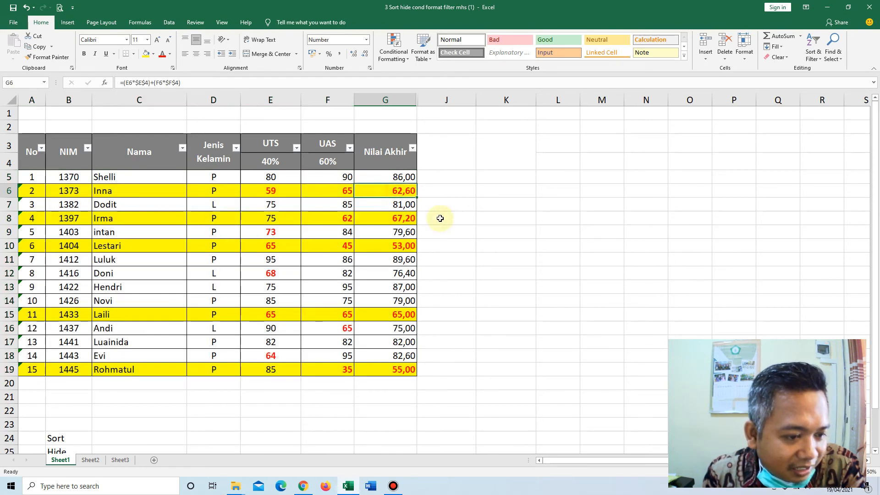
pyautogui.click(33, 192)
pyautogui.moveTo(33, 192); pyautogui.dragTo(412, 190)
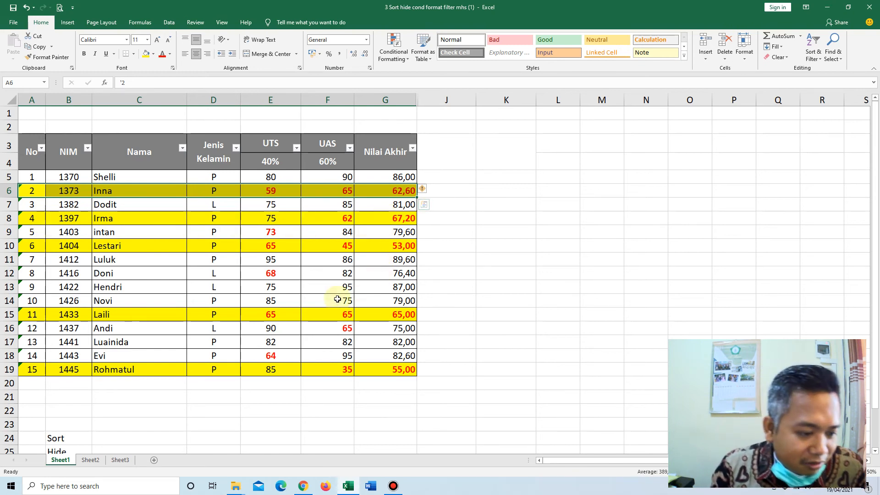
pyautogui.click(387, 329)
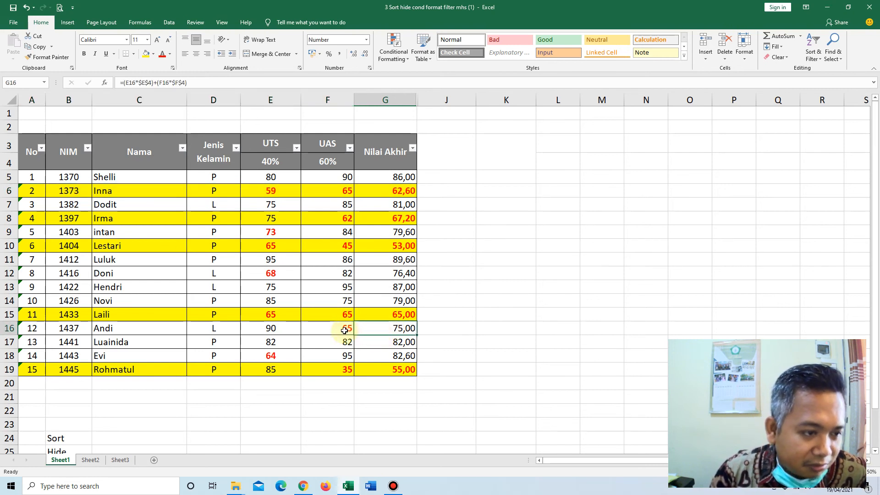
pyautogui.click(286, 356)
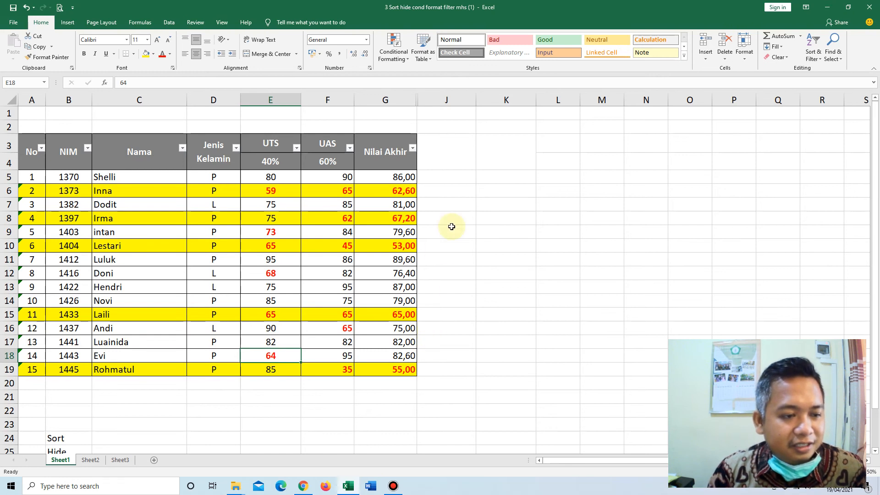
# Start a new conditional formatting rule for A5:G19 and examine the cell-content conditions, including Specific Text.
pyautogui.click(393, 54)
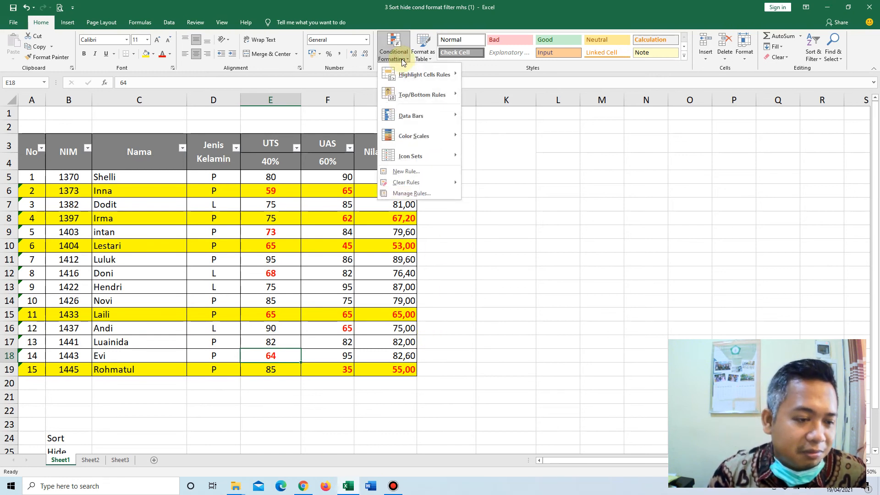
pyautogui.click(580, 277)
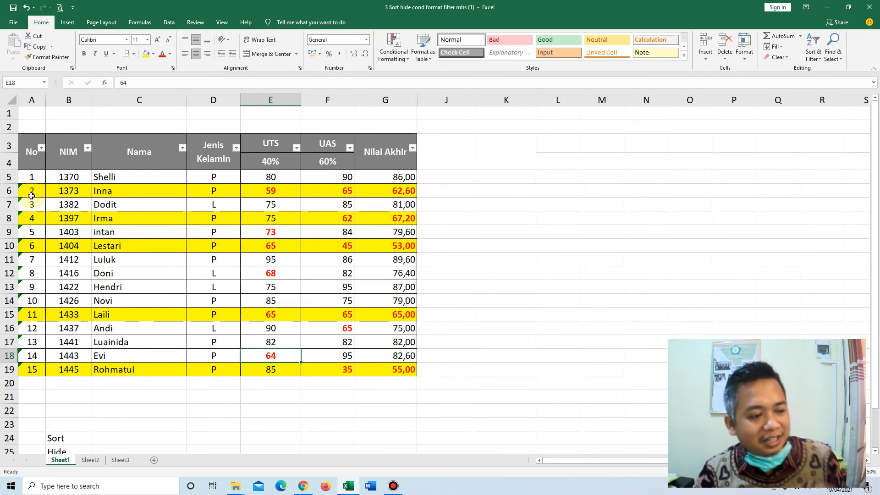
pyautogui.moveTo(34, 176)
pyautogui.mouseDown()
pyautogui.moveTo(334, 308)
pyautogui.moveTo(398, 362)
pyautogui.moveTo(397, 372)
pyautogui.mouseUp()
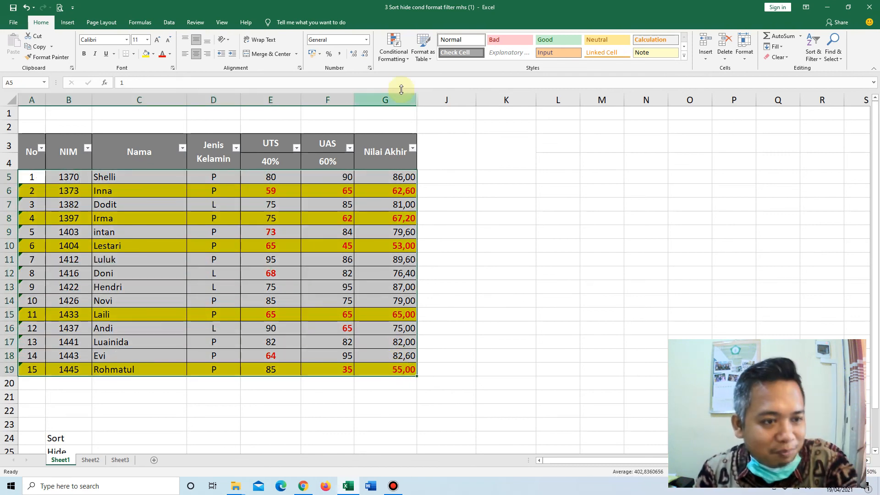
pyautogui.click(400, 59)
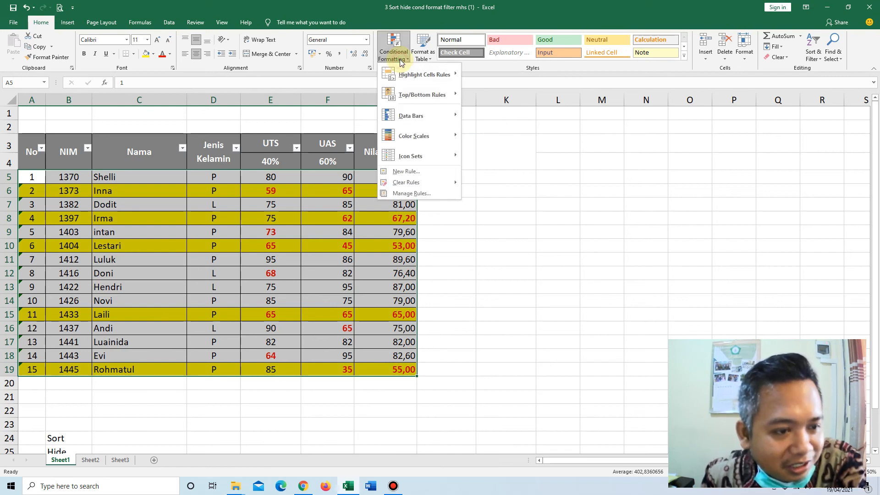
pyautogui.click(403, 171)
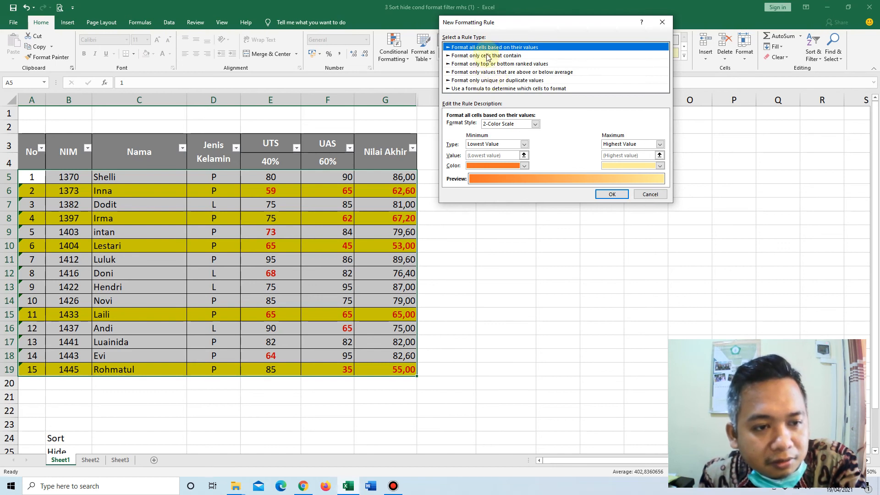
pyautogui.click(487, 57)
pyautogui.click(492, 126)
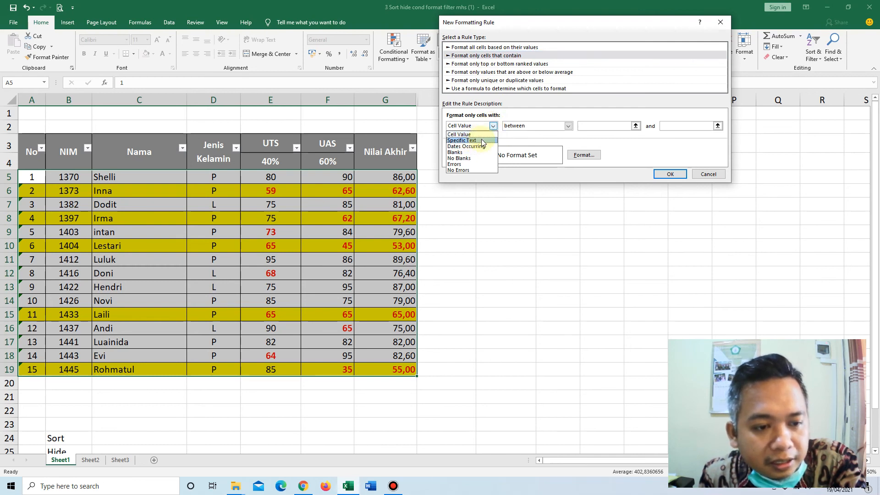
pyautogui.click(481, 144)
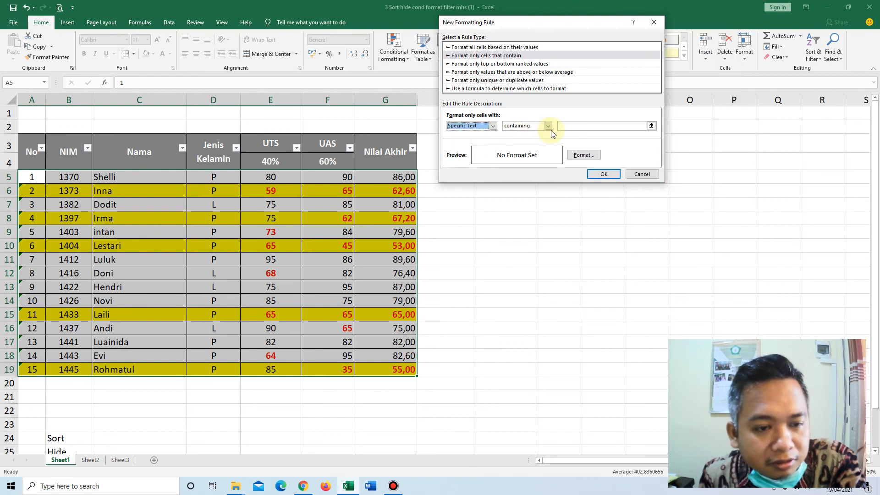
pyautogui.click(494, 126)
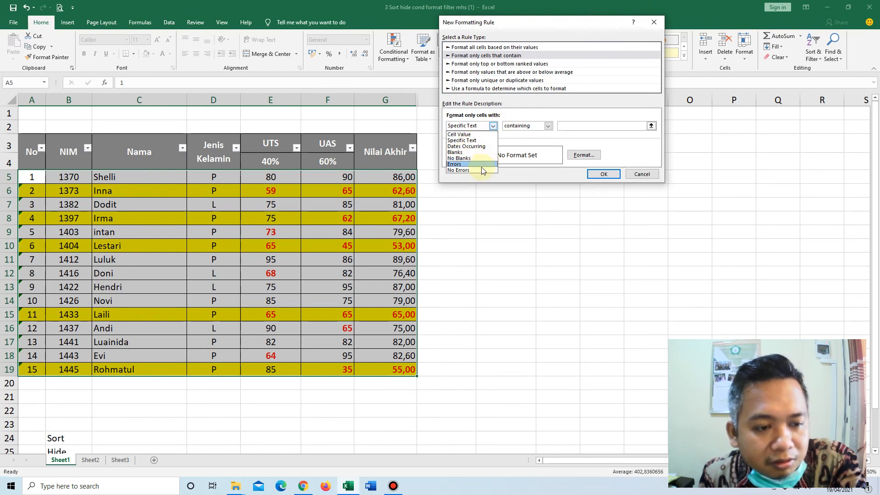
pyautogui.click(492, 126)
pyautogui.click(492, 126)
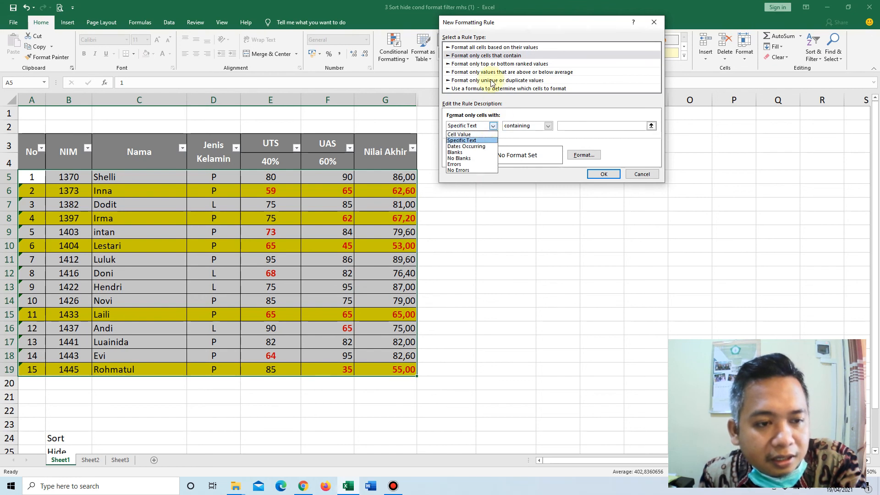
# Look through the top/bottom ranked, above/below average and formula rule types, and discard the new rule.
pyautogui.click(482, 65)
pyautogui.click(494, 63)
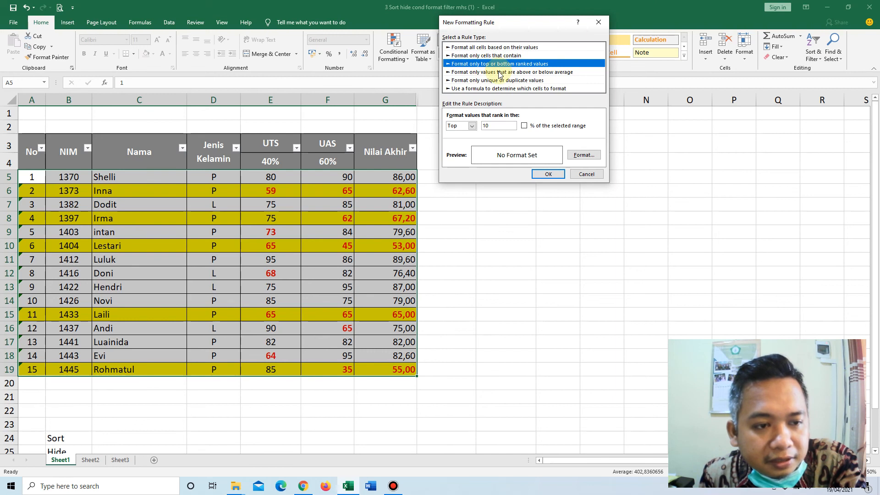
pyautogui.click(500, 72)
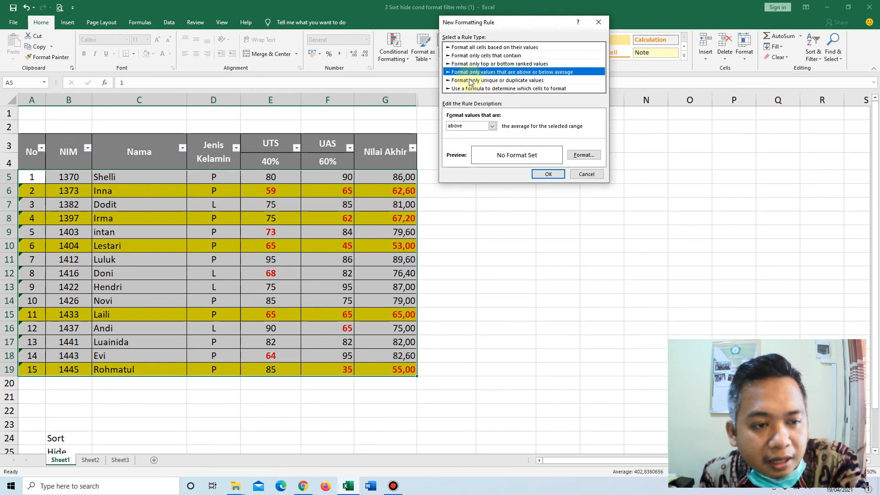
pyautogui.click(513, 89)
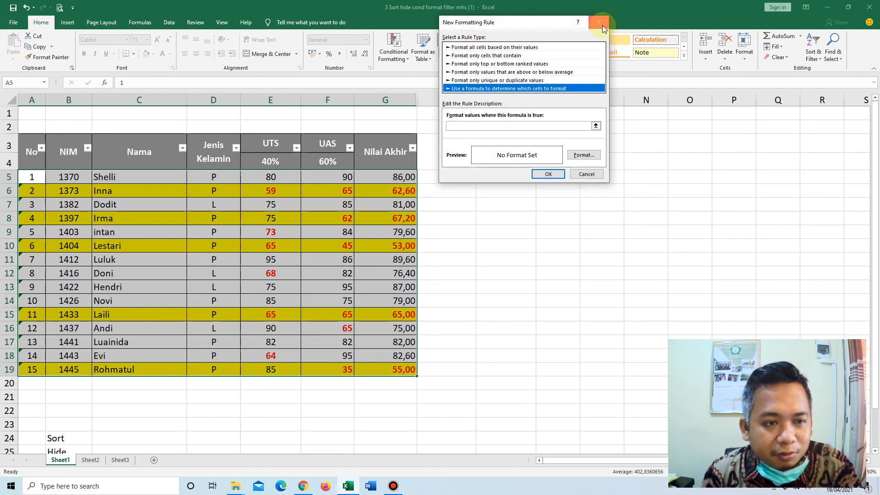
pyautogui.click(586, 174)
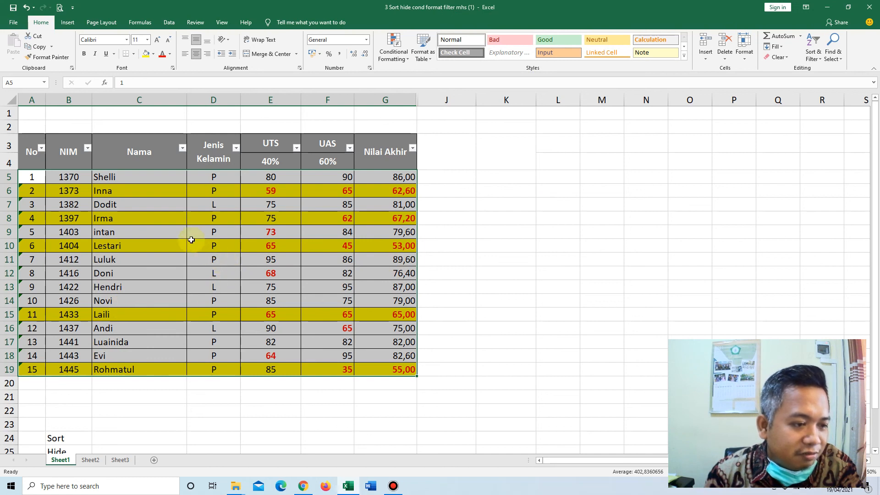
pyautogui.click(157, 204)
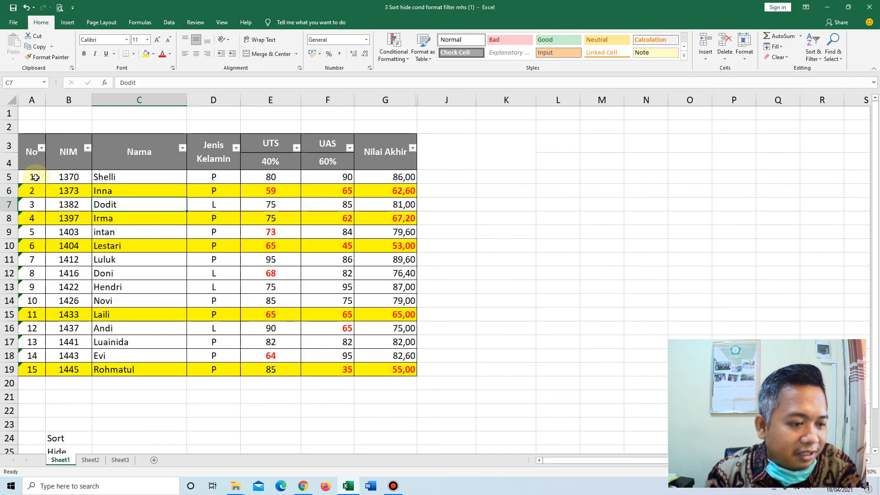